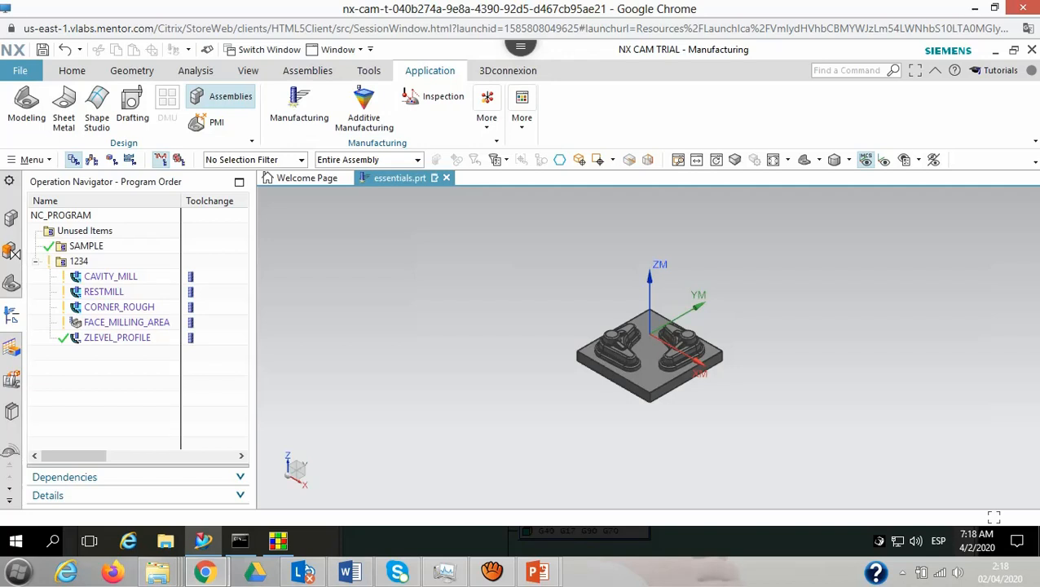
left_click(487, 110)
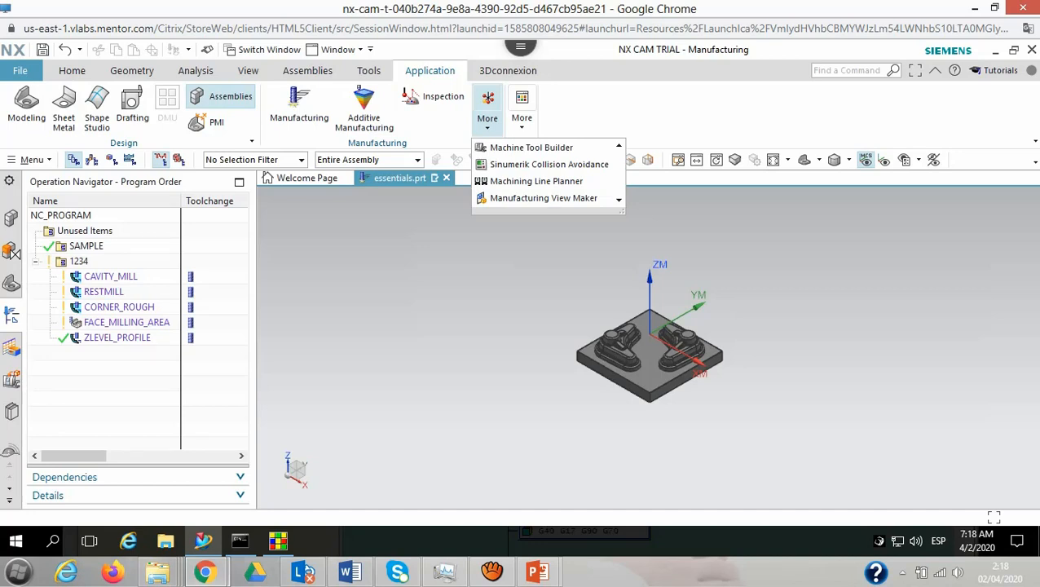
left_click(487, 119)
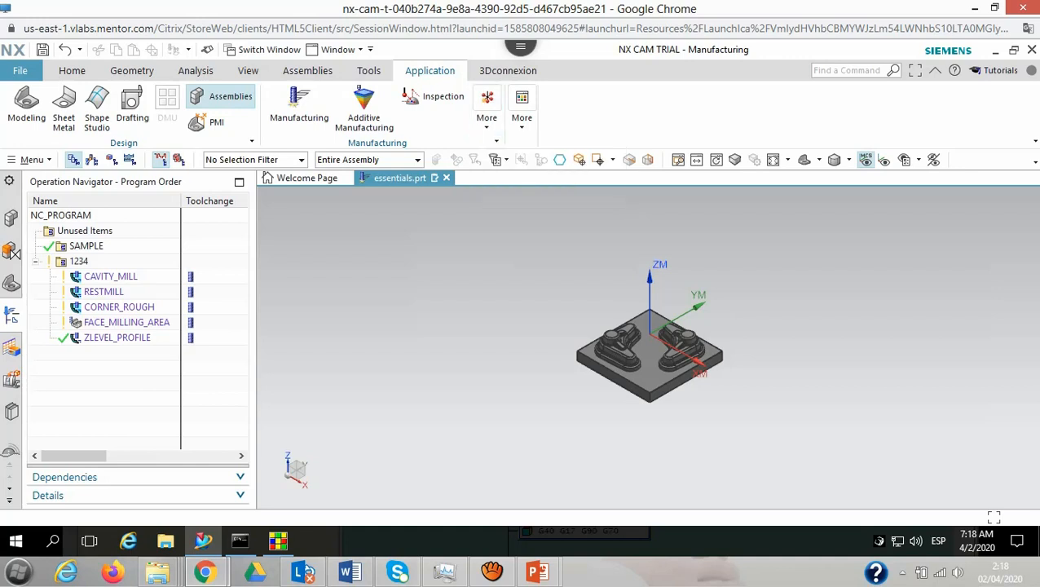
Display the toolpaths of CAVITY_MILL, RESTMILL, CORNER_ROUGH, FACE_MILLING_AREA and ZLEVEL_PROFILE one after another, with the part fitted in view
left_click(111, 277)
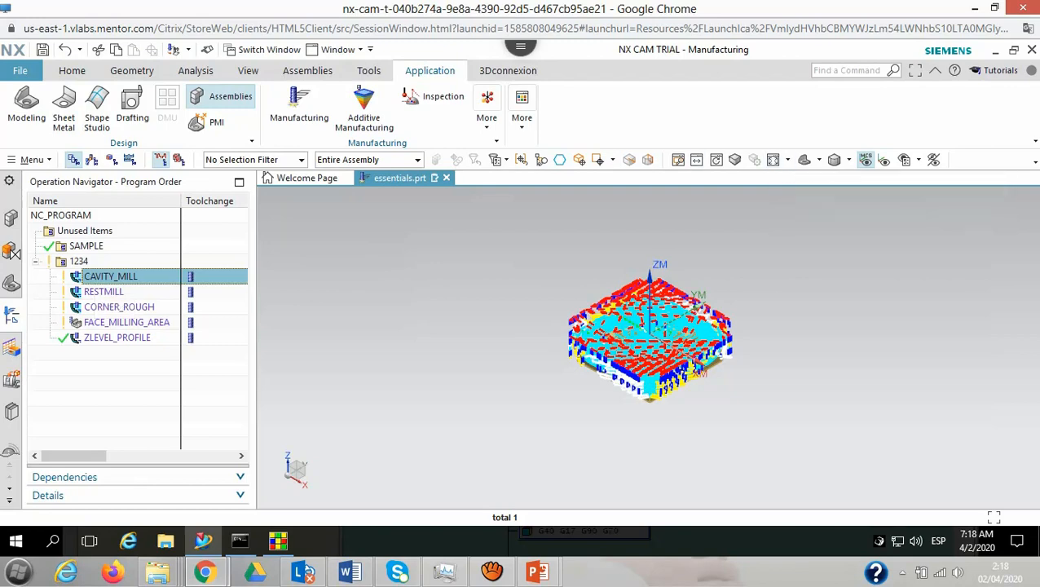
left_click(773, 159)
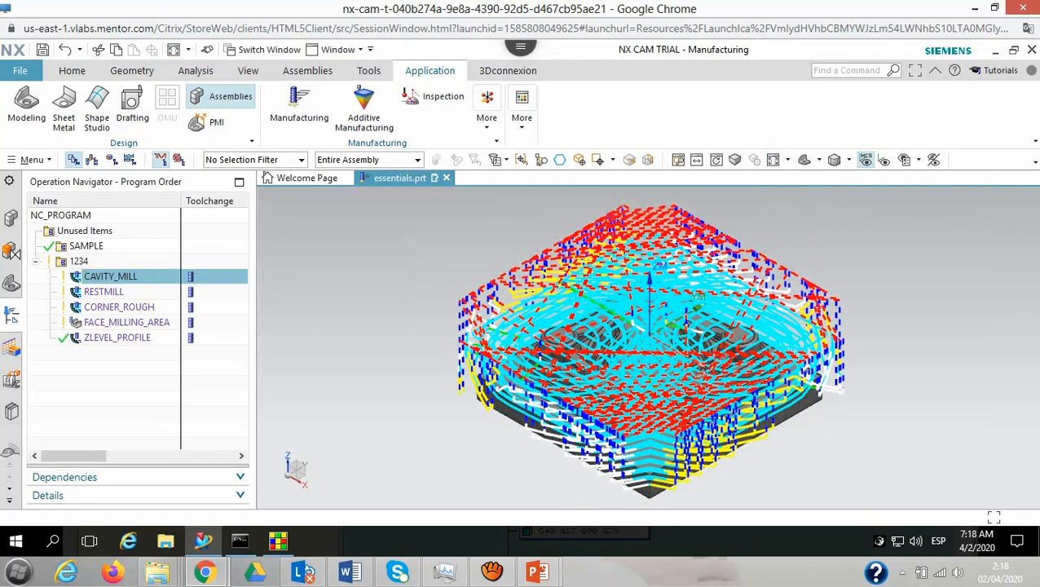
left_click(118, 293)
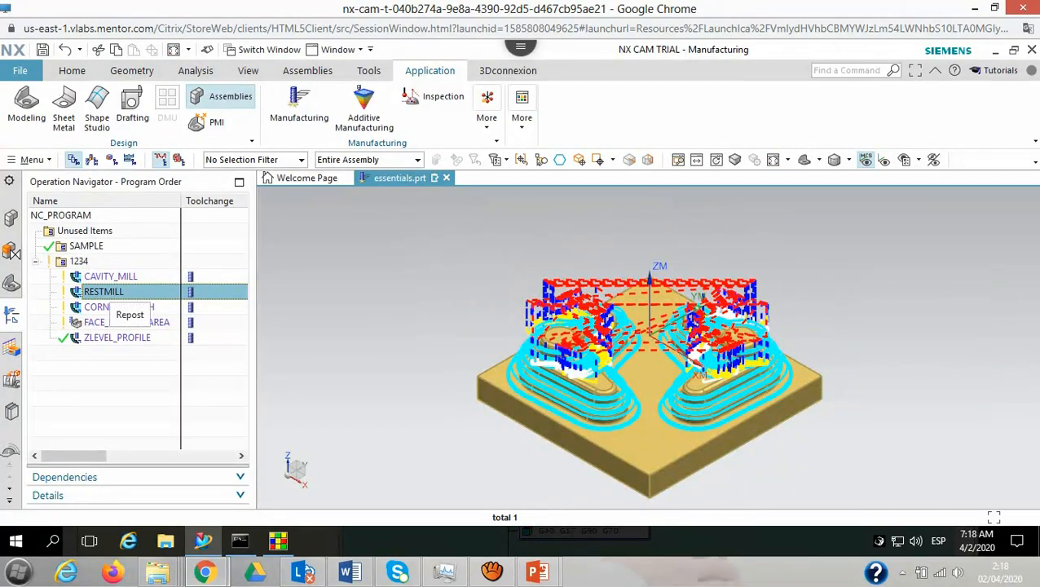
left_click(118, 307)
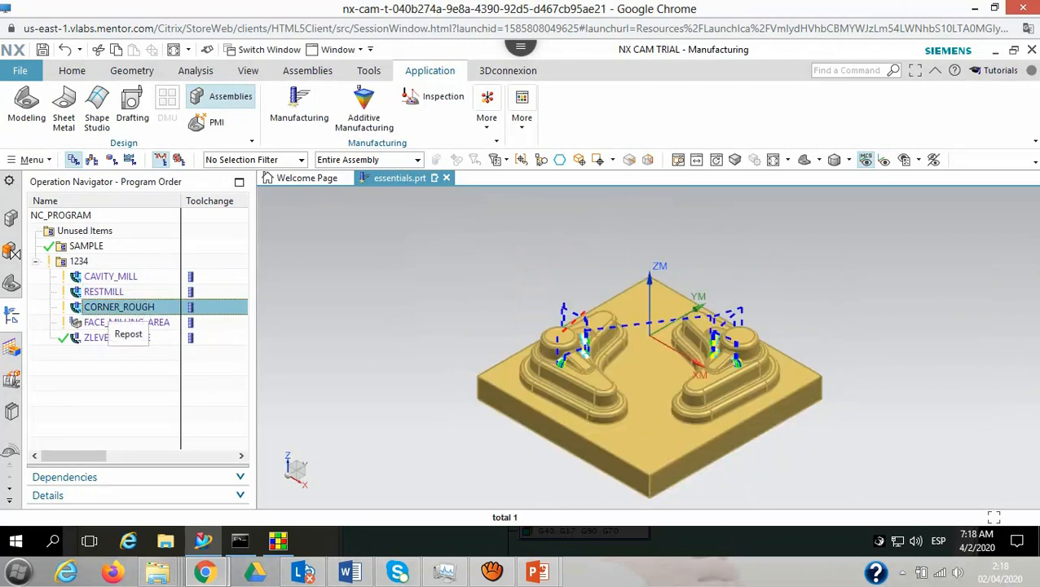
left_click(118, 322)
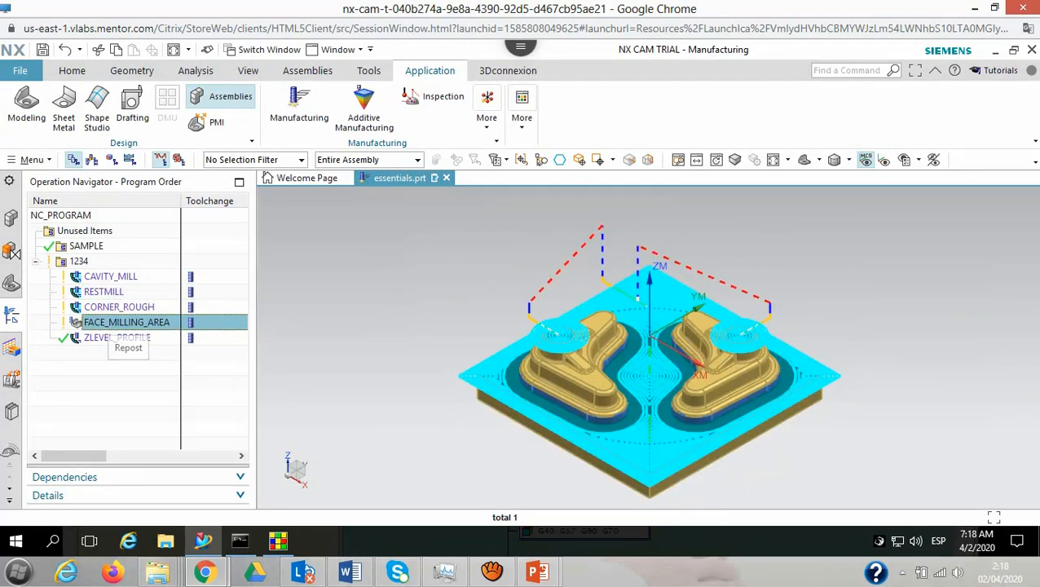
left_click(119, 337)
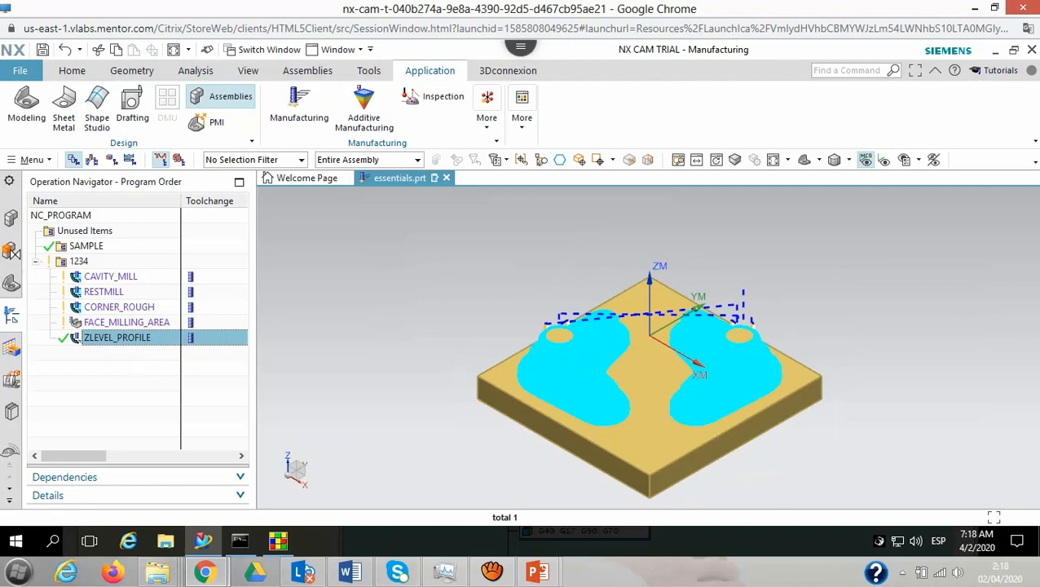
Verify the CAVITY_MILL toolpath by playing its replay at animation speed 7
left_click(110, 277)
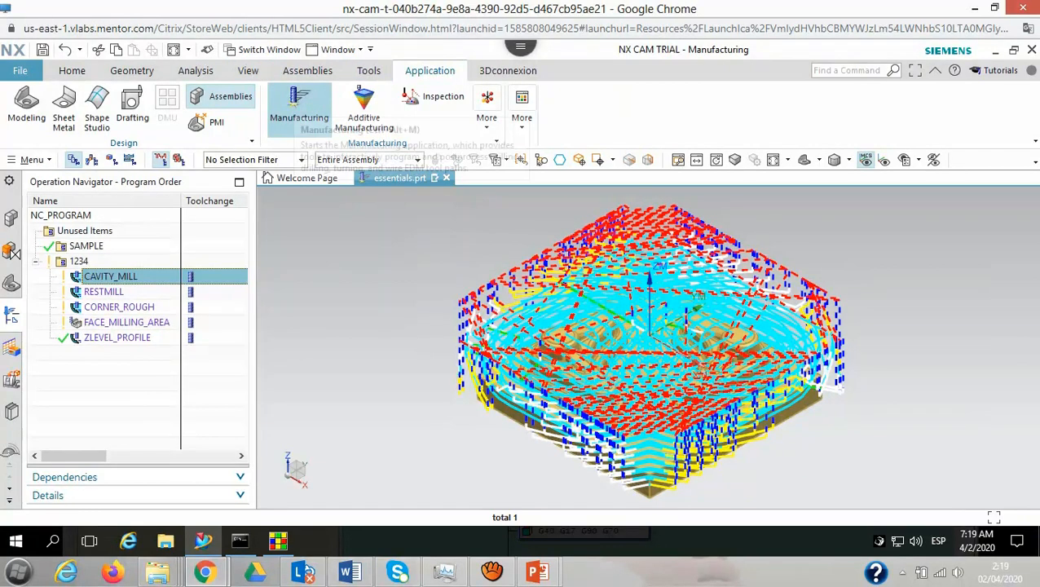
left_click(72, 70)
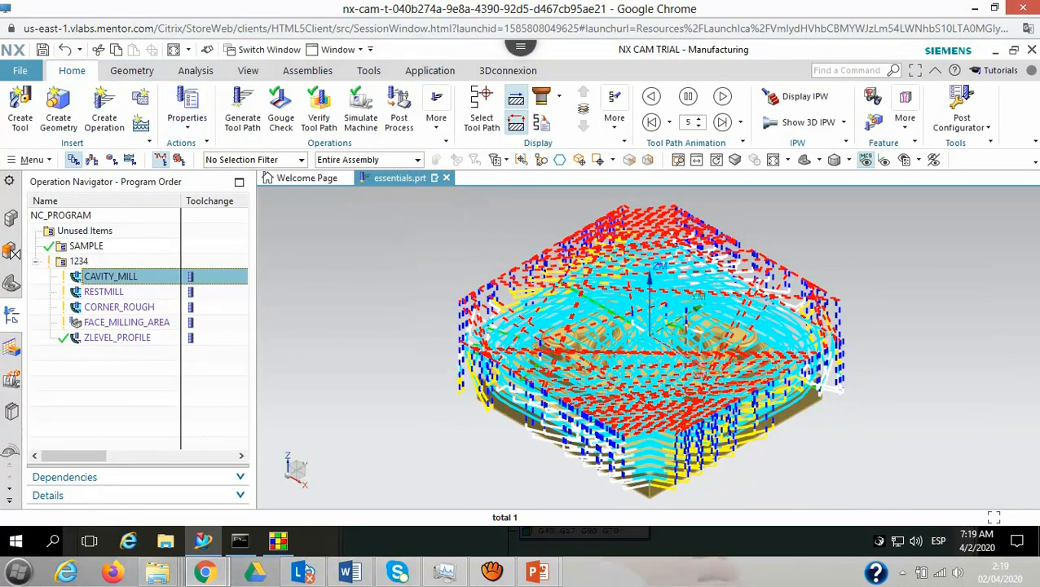
left_click(318, 110)
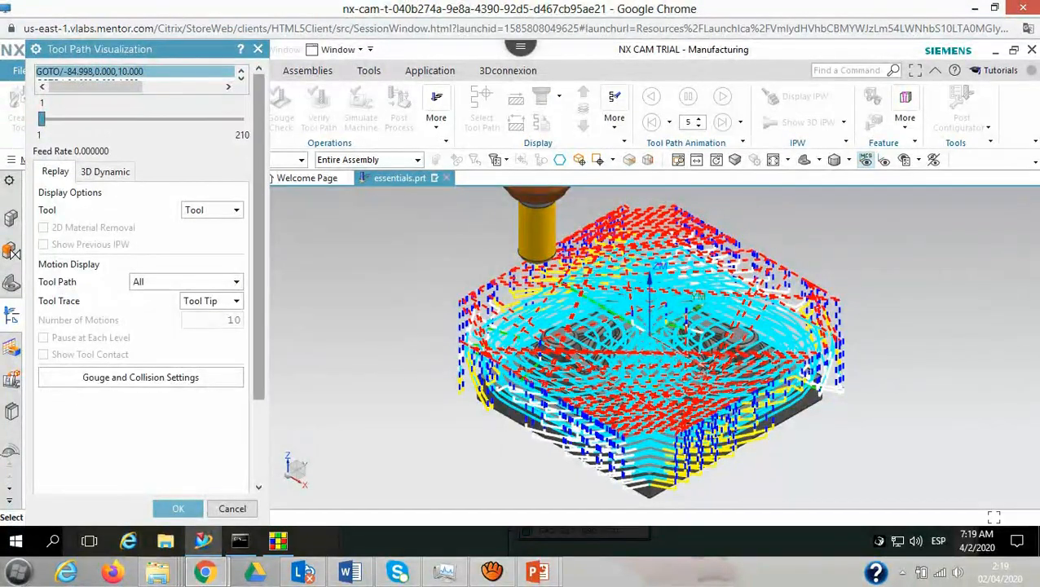
scroll(140, 269, "down", 3)
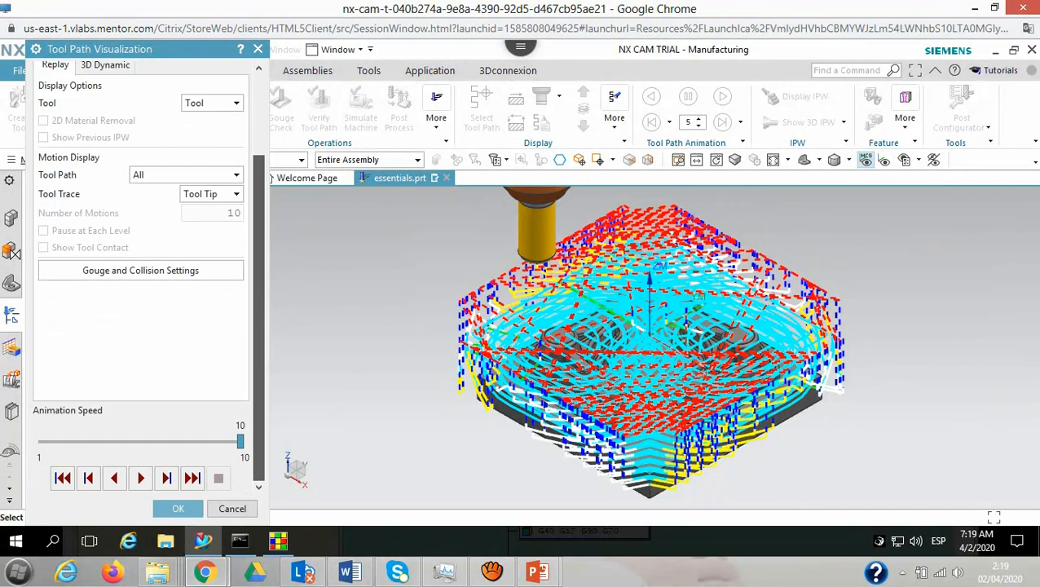
left_click_drag(241, 441, 173, 441)
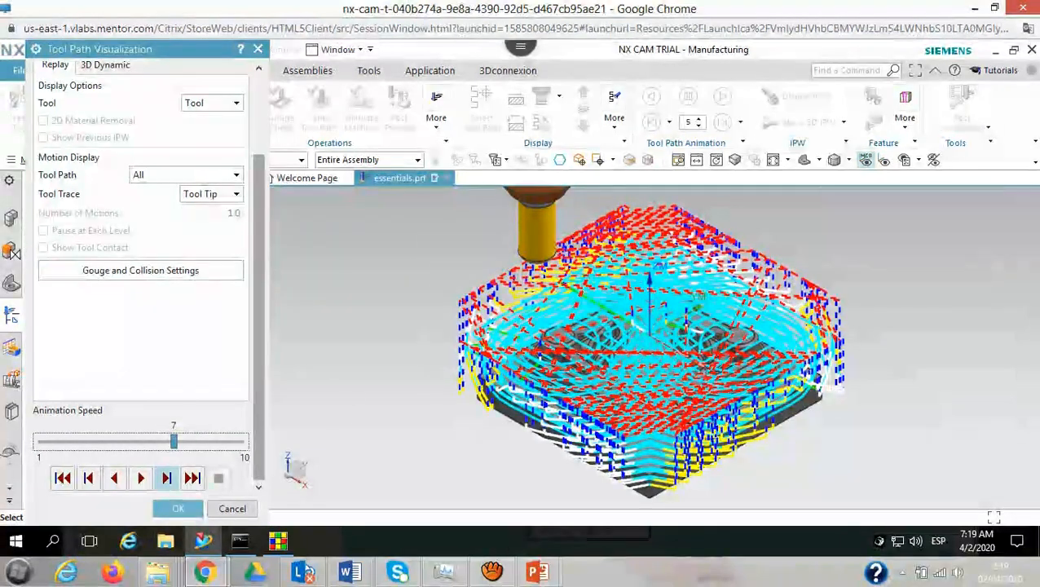
left_click(140, 478)
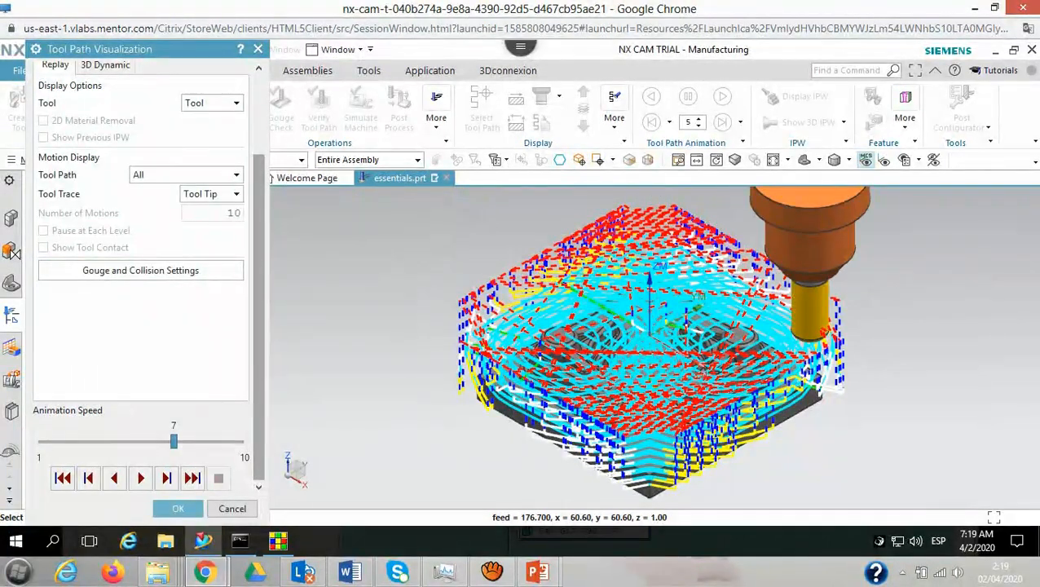
Limit the replay's toolpath display to Current Level and play the CAVITY_MILL motion
left_click_drag(259, 326, 259, 259)
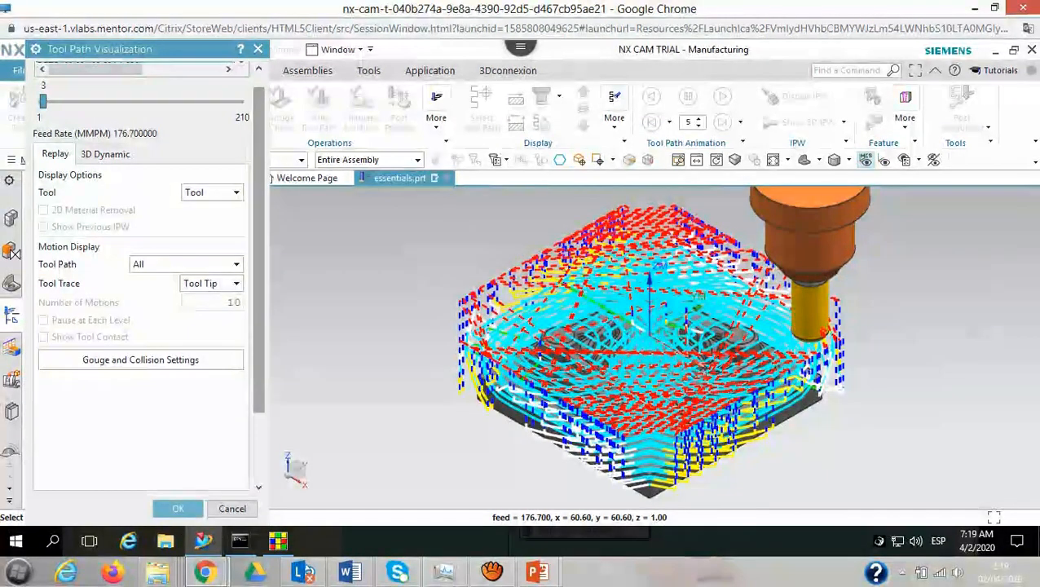
left_click(186, 263)
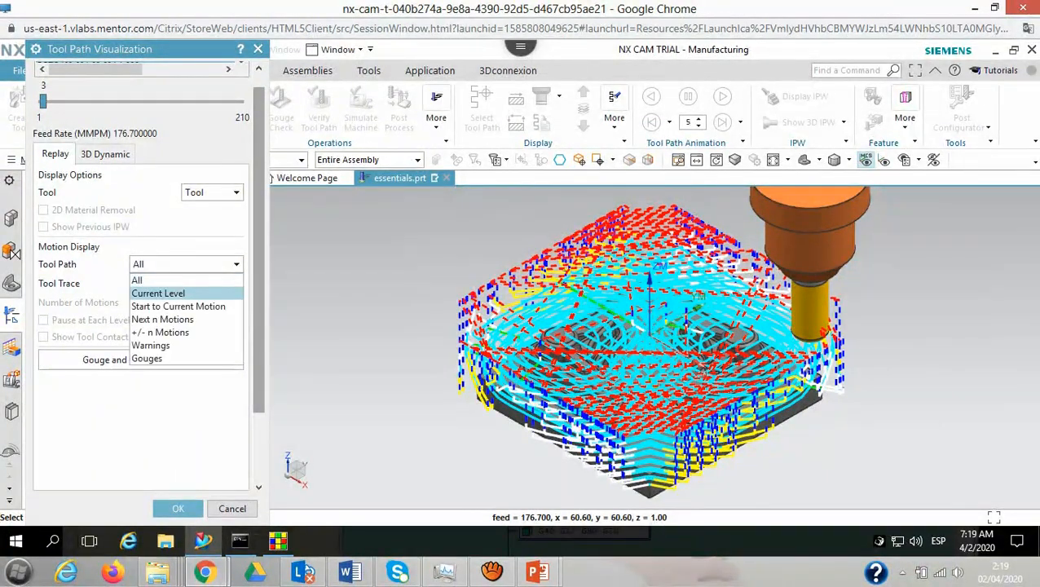
left_click(159, 293)
left_click_drag(258, 310, 259, 378)
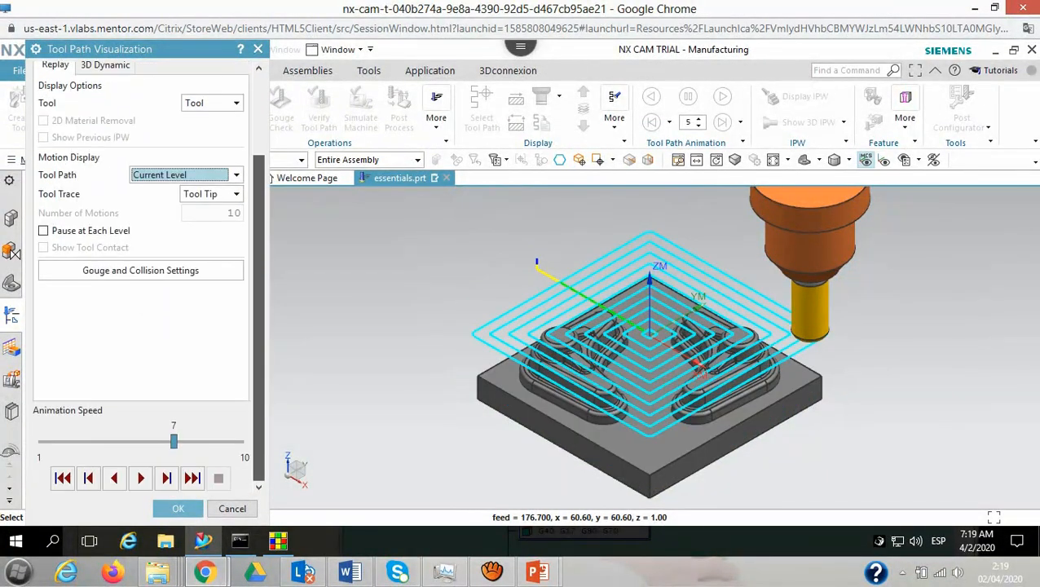
left_click(140, 477)
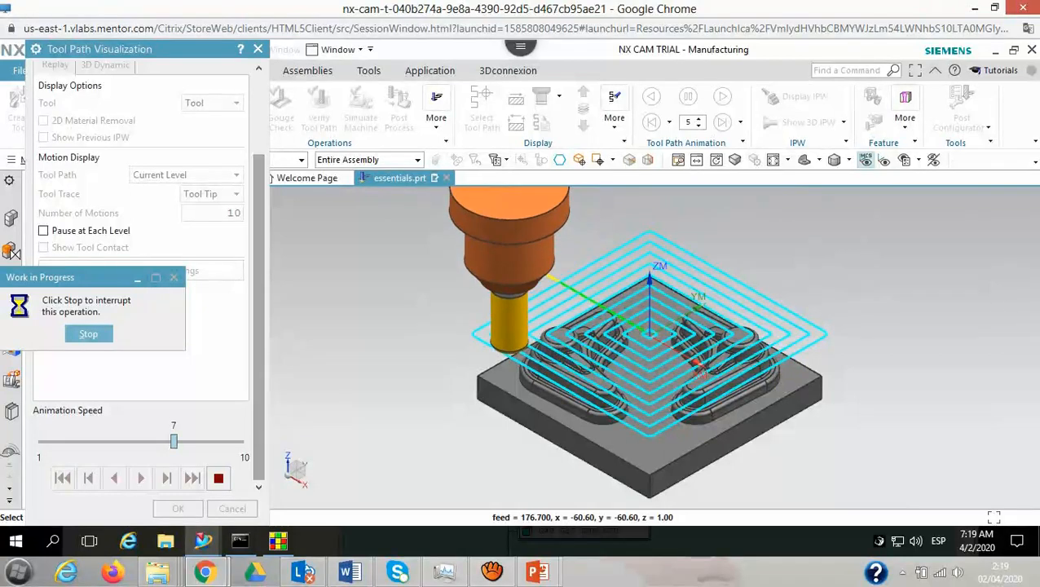
Set the animation speed to 9 and replay the CAVITY_MILL toolpath from its first motion
left_click_drag(173, 441, 240, 441)
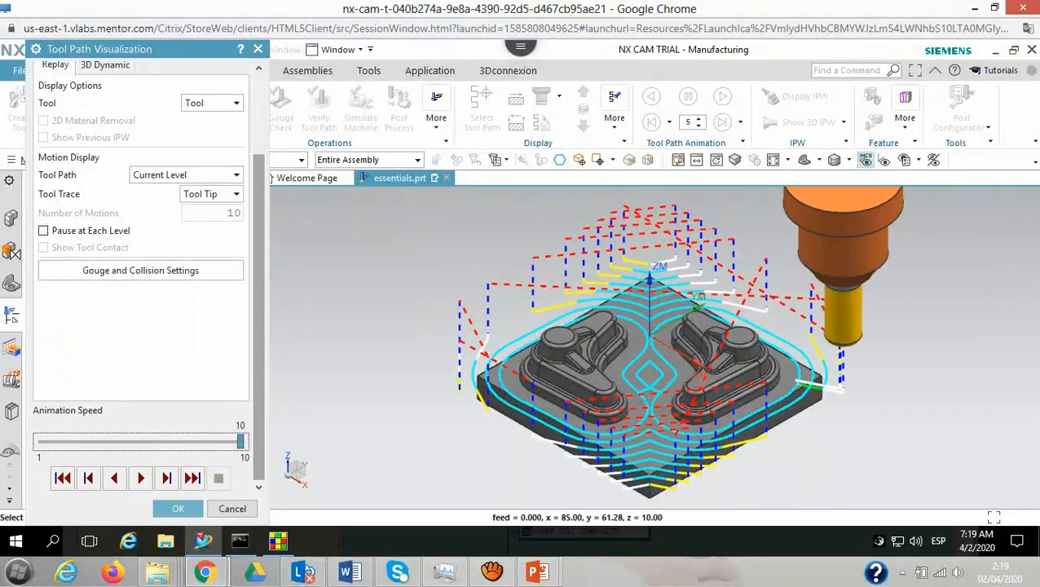
left_click_drag(241, 441, 218, 441)
left_click(62, 479)
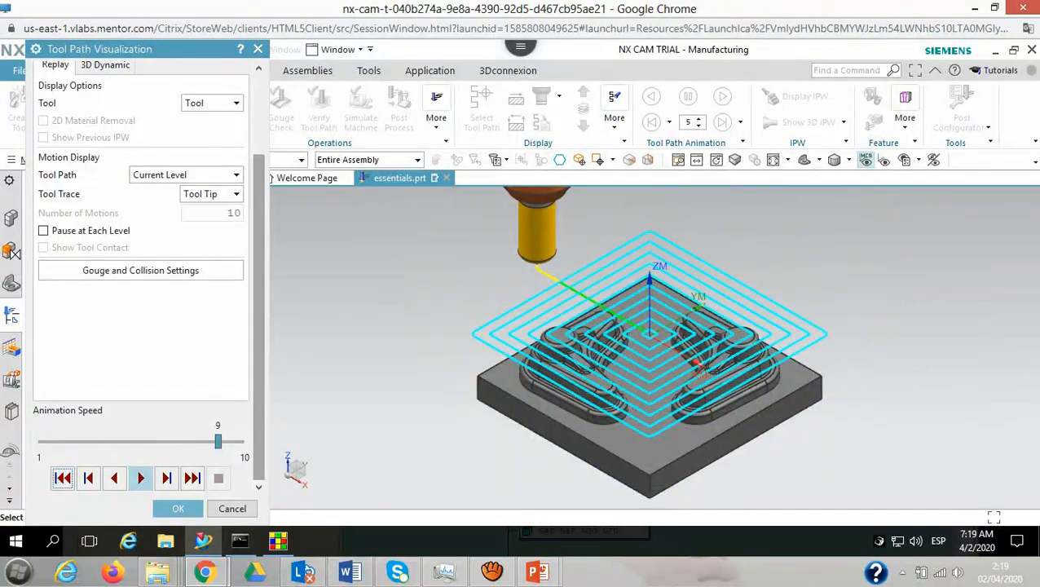
left_click(140, 478)
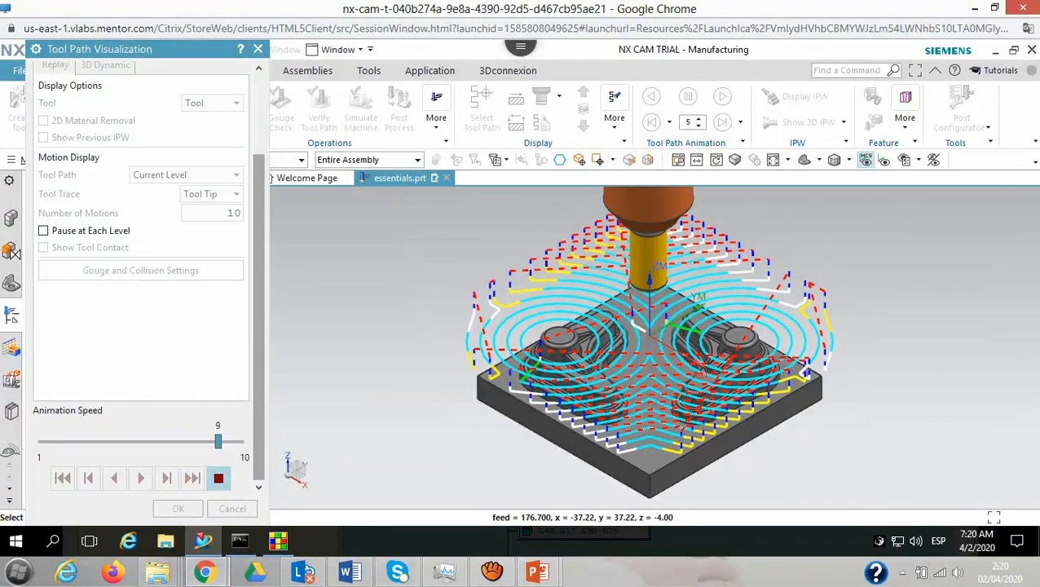
Run the 3D Dynamic material removal simulation of CAVITY_MILL at animation speed 7 and close the visualization
left_click_drag(258, 278, 258, 194)
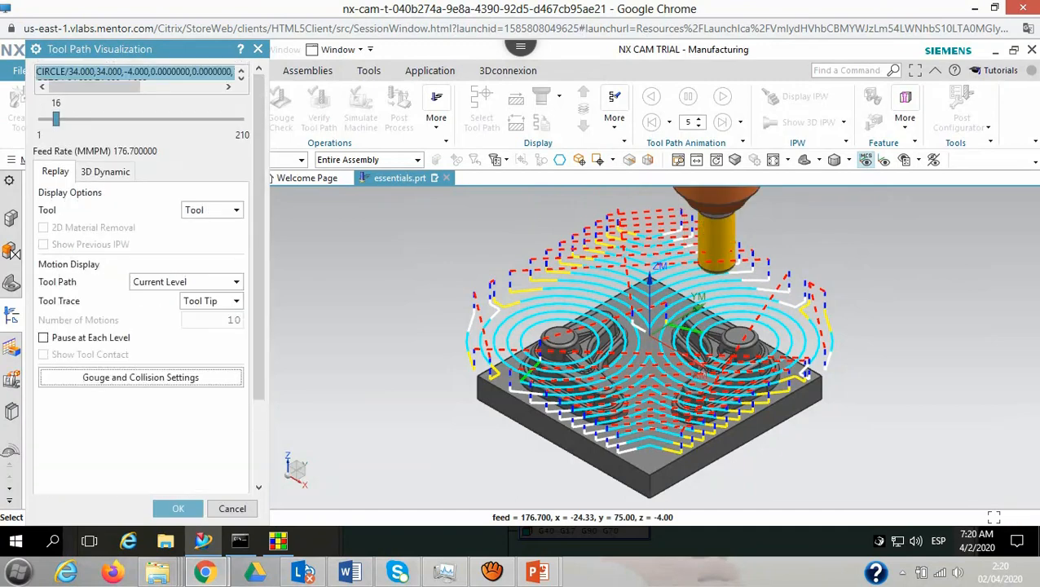
left_click(105, 171)
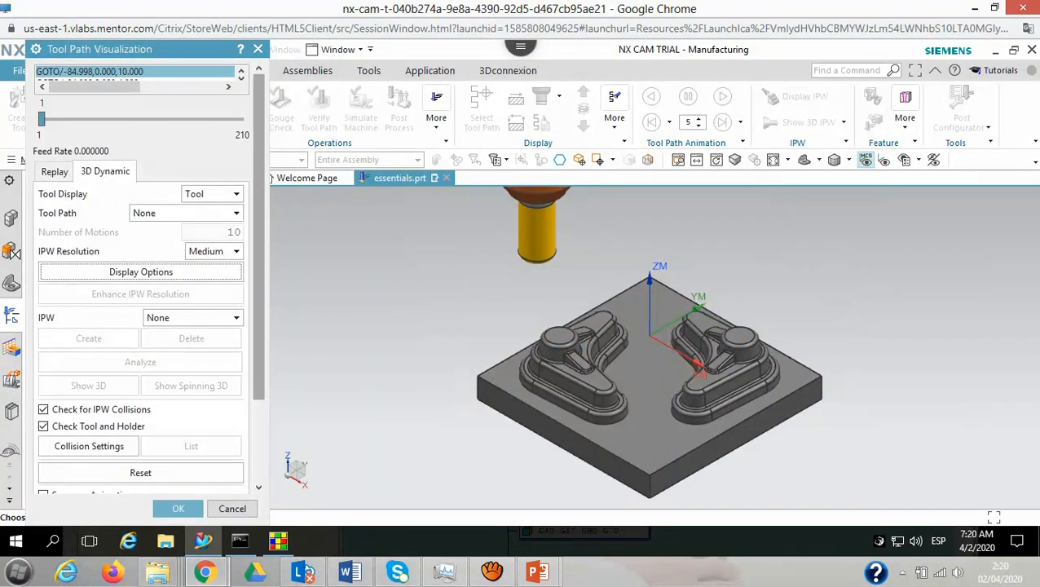
left_click_drag(259, 244, 258, 328)
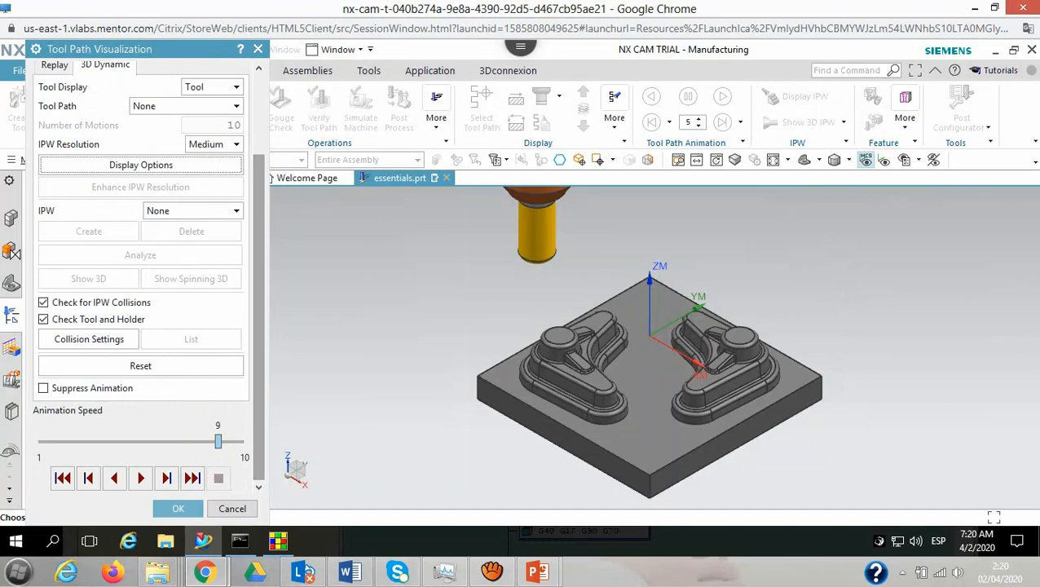
left_click_drag(218, 441, 174, 441)
left_click(140, 478)
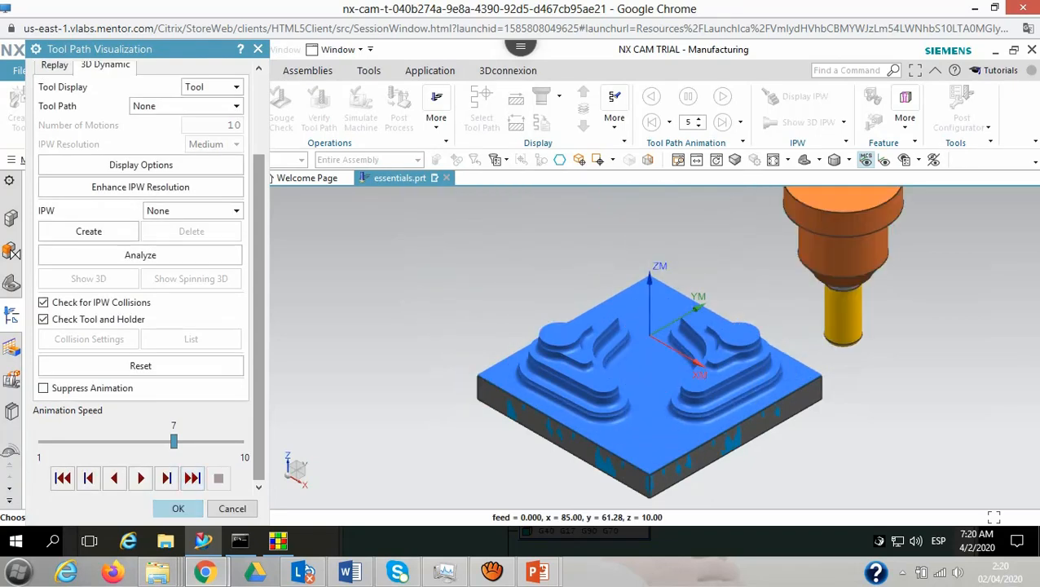
left_click(178, 508)
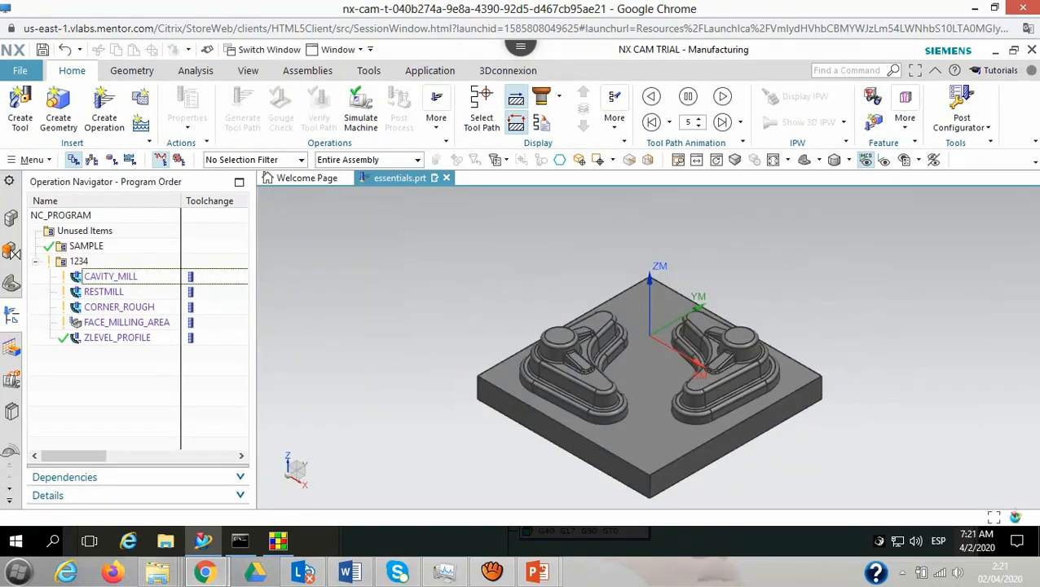
Review each operation's toolpath in program 1234, then check the tool, time, geometry and method columns in the widened Operation Navigator
left_click(111, 276)
left_click(104, 292)
left_click(119, 307)
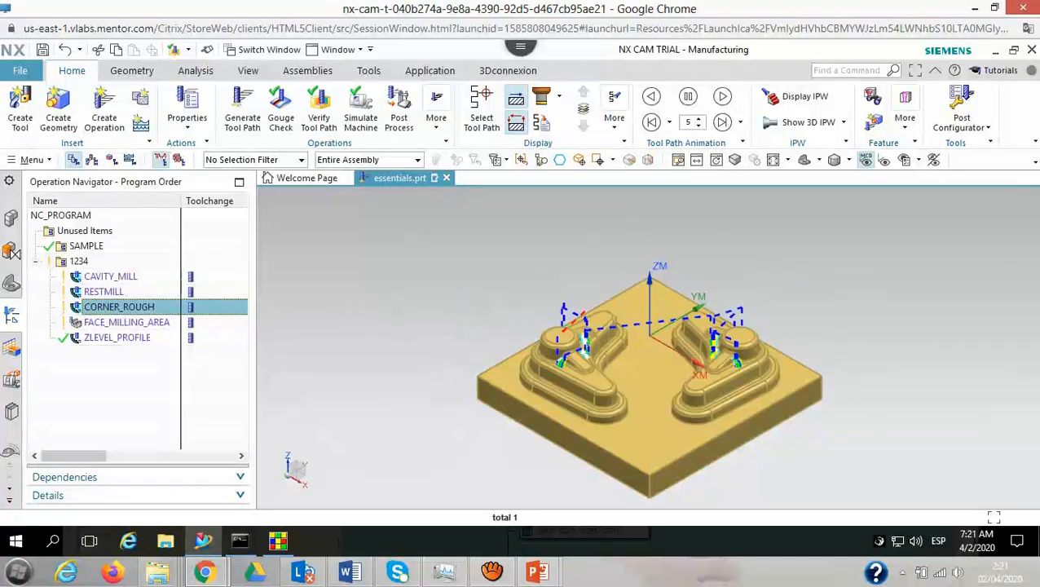
left_click(126, 322)
left_click(116, 338)
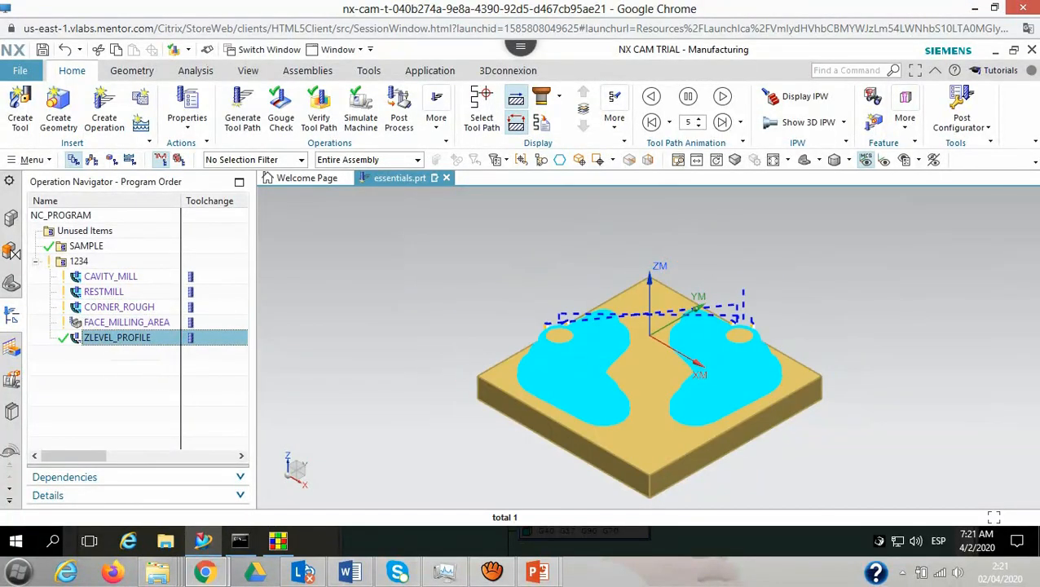
left_click_drag(253, 326, 768, 326)
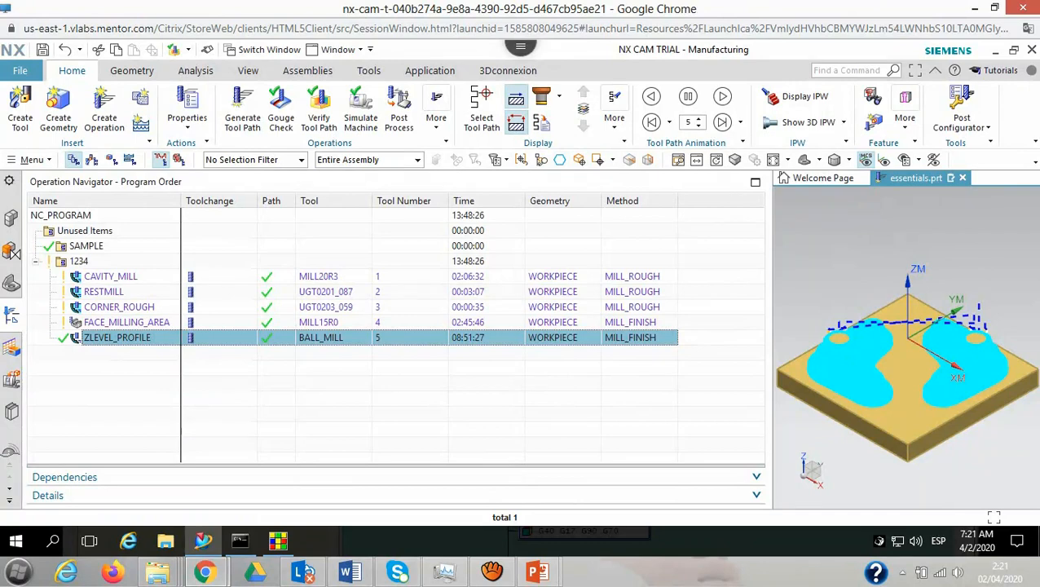
left_click_drag(769, 326, 236, 326)
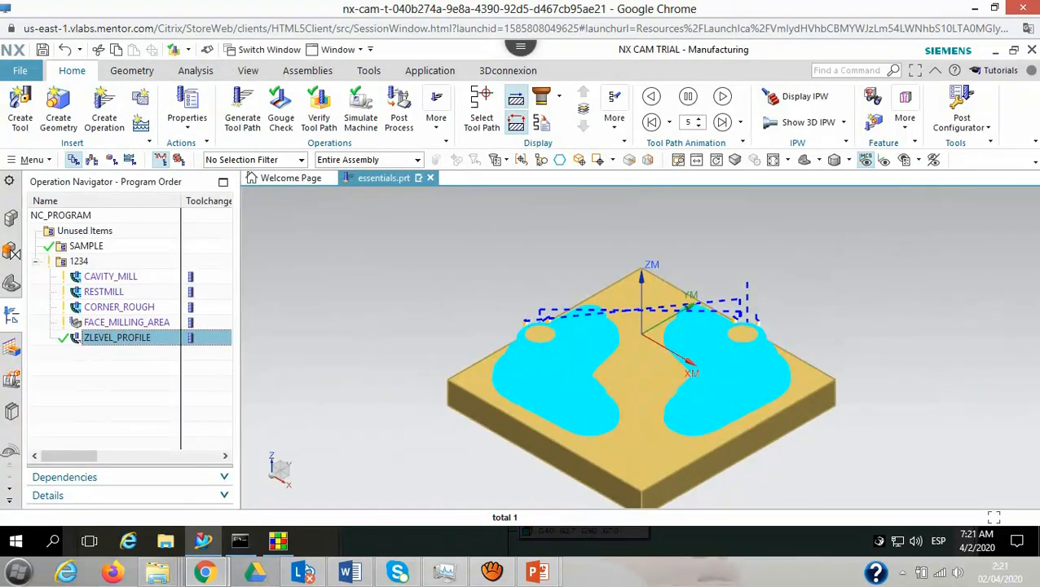
Set up postprocessing of CAVITY_MILL with the MILL_3_AXIS postprocessor and output file essentials.cnc in the Virtual Labs User folder
left_click(123, 277)
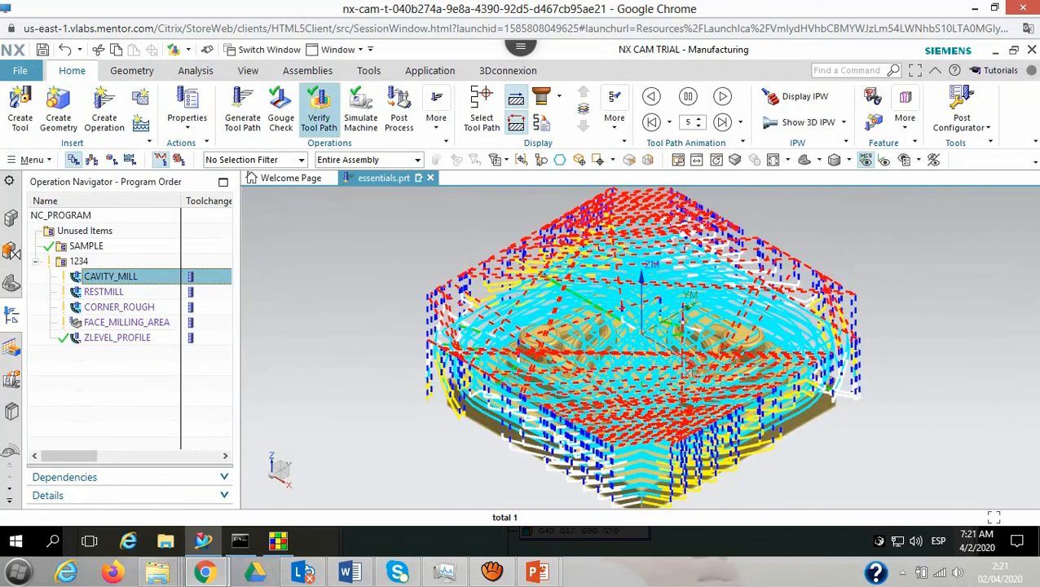
left_click(398, 110)
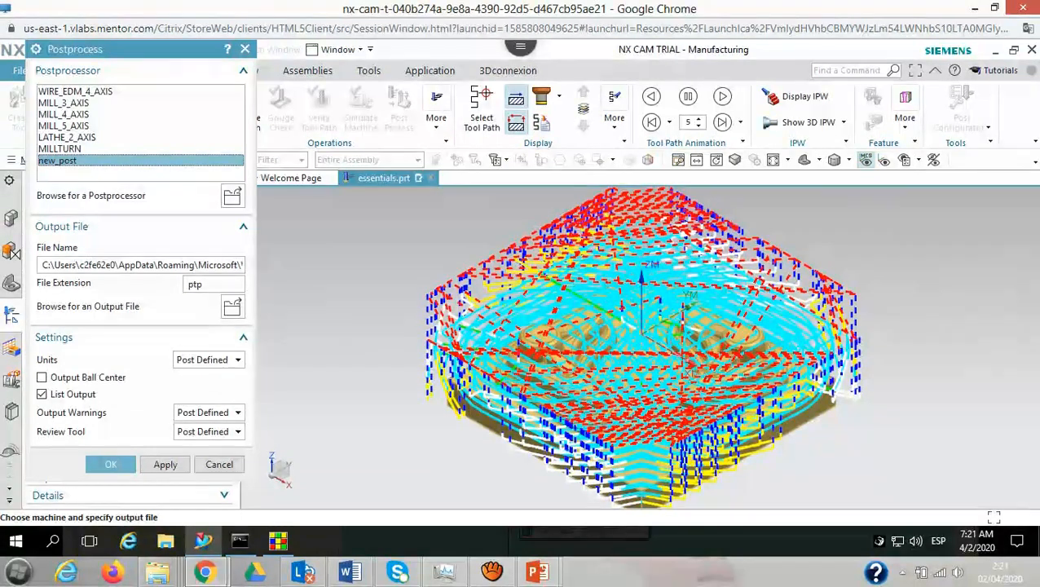
left_click(63, 104)
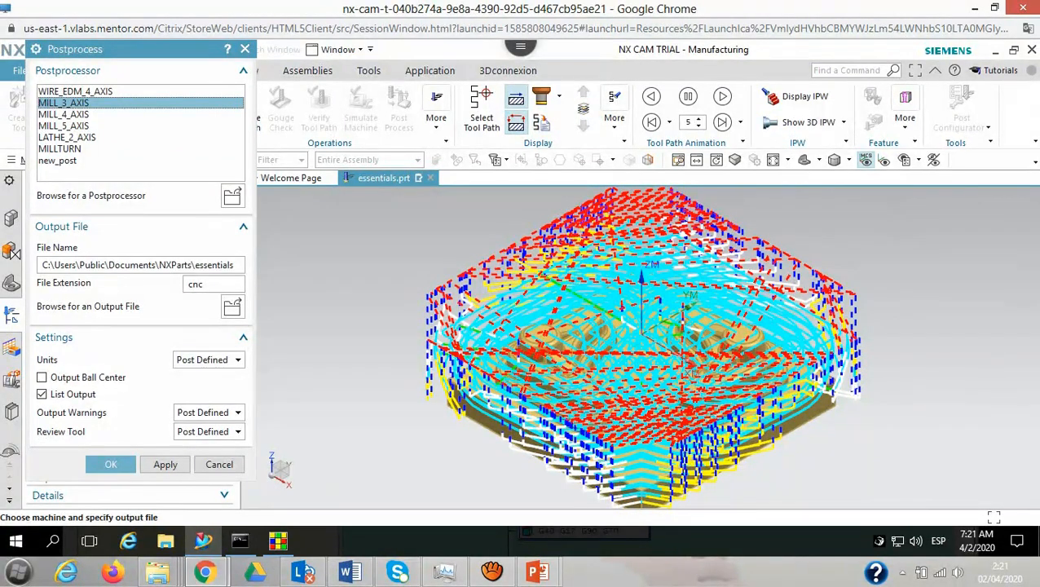
left_click(233, 306)
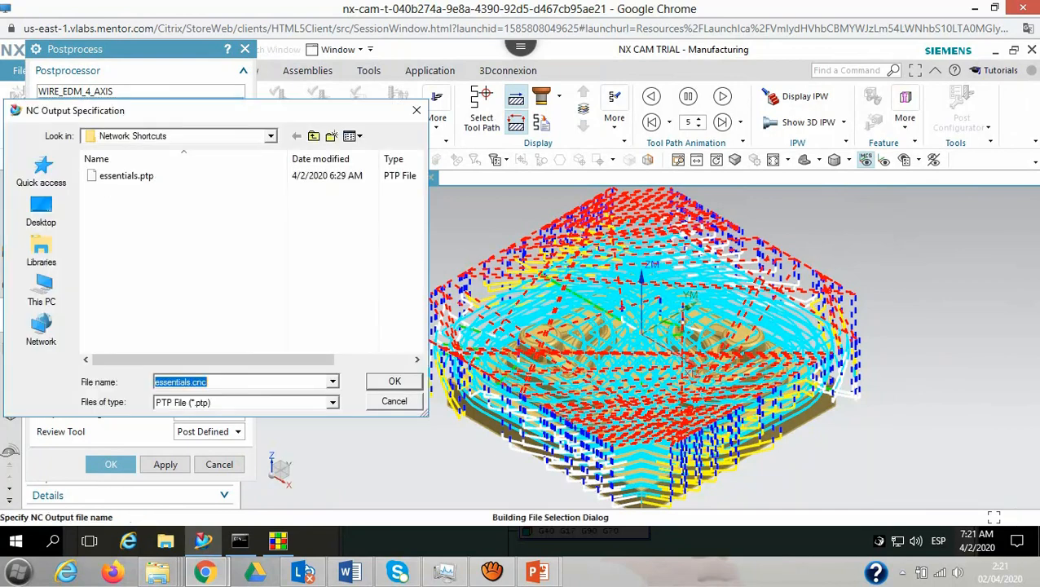
left_click(40, 211)
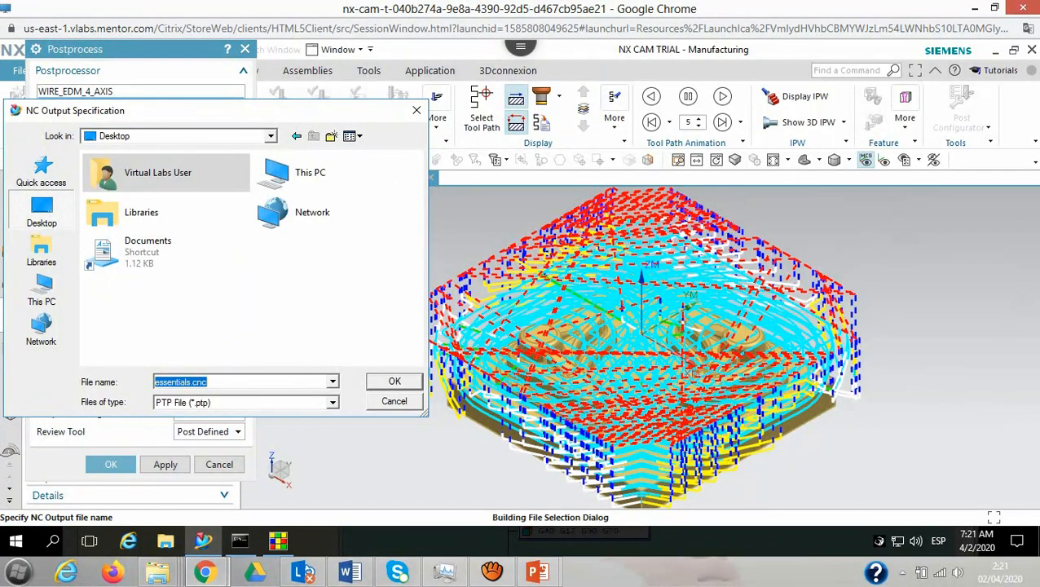
double_click(157, 172)
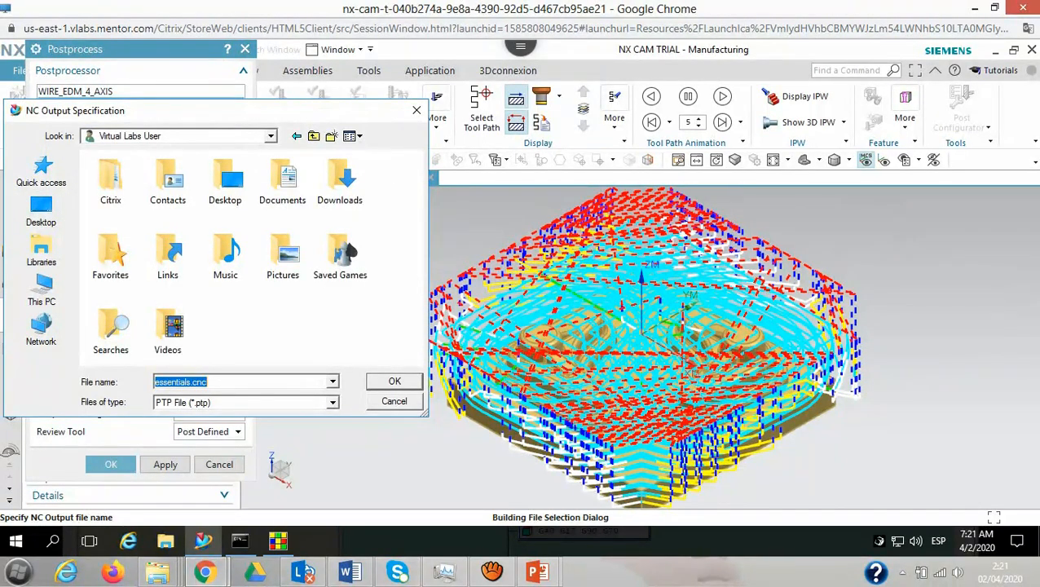
left_click(41, 210)
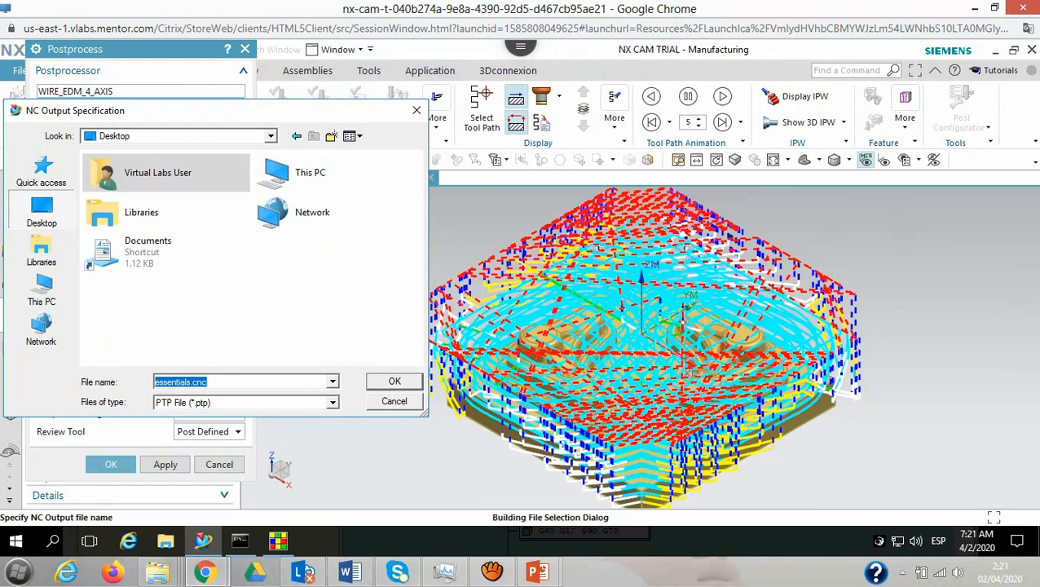
left_click(156, 382)
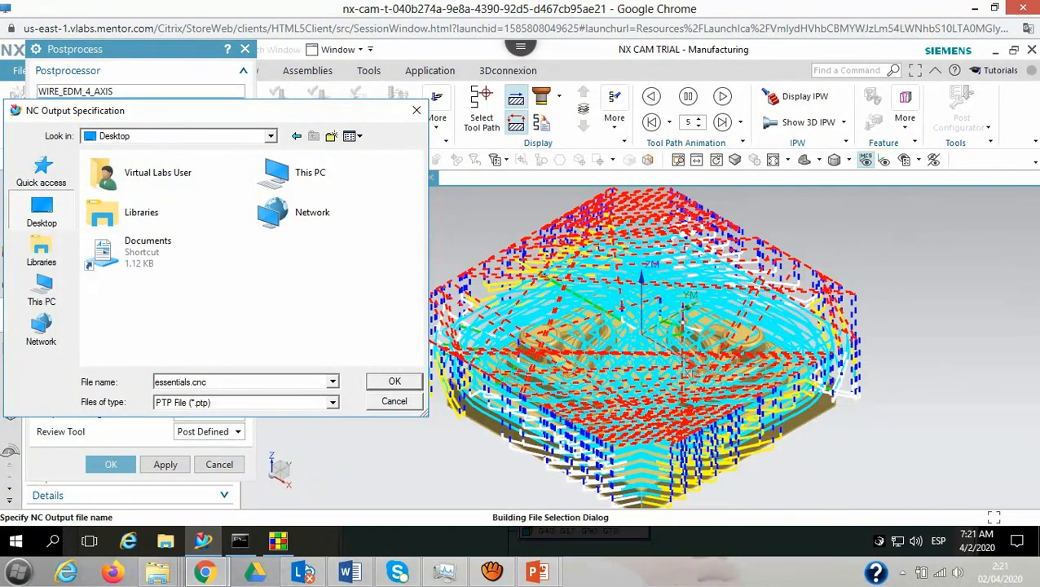
left_click(394, 382)
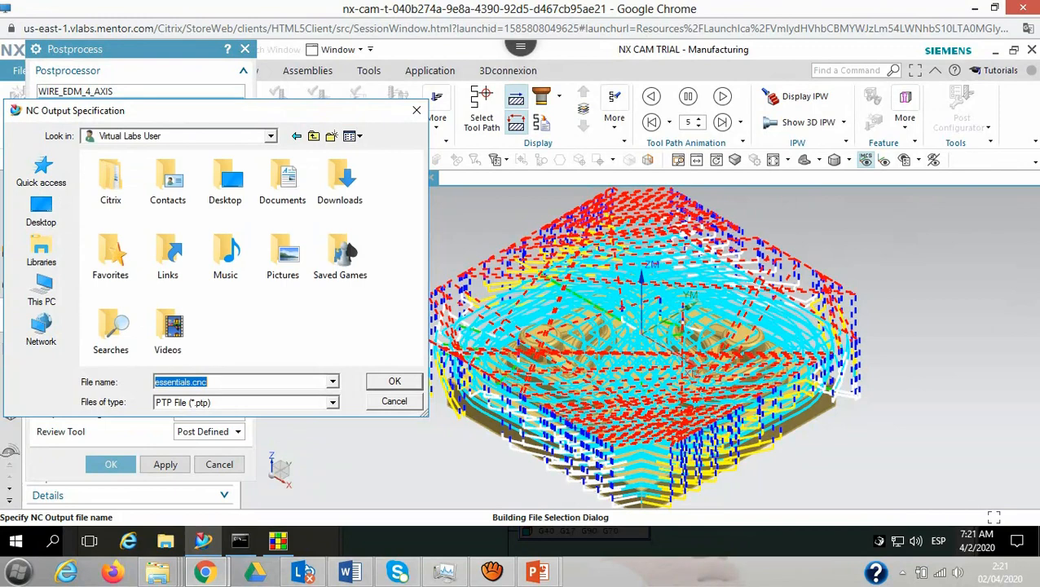
key("Return")
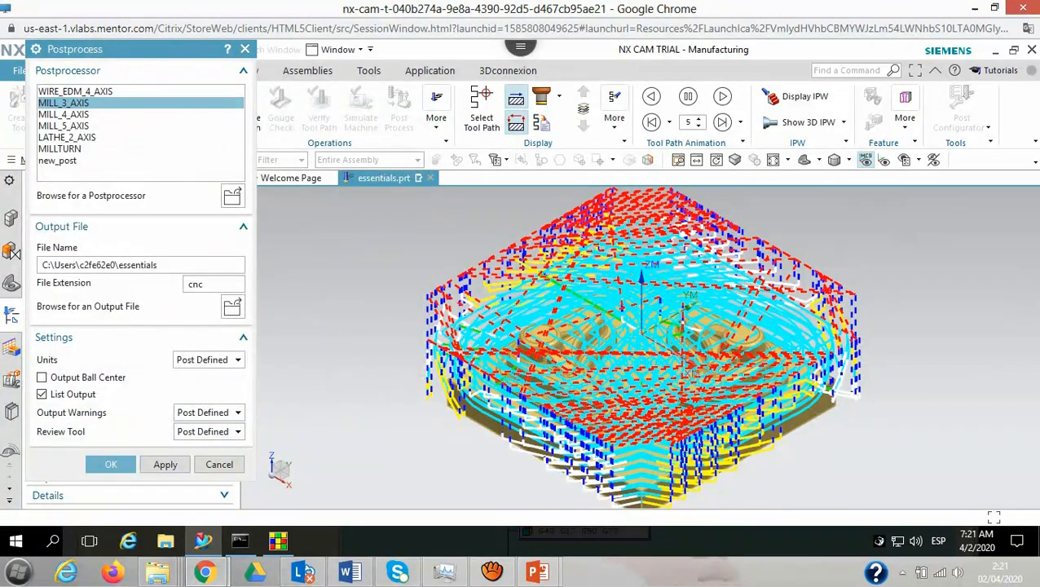
Generate the CAVITY_MILL NC code, review its listing and close the listing
left_click(111, 464)
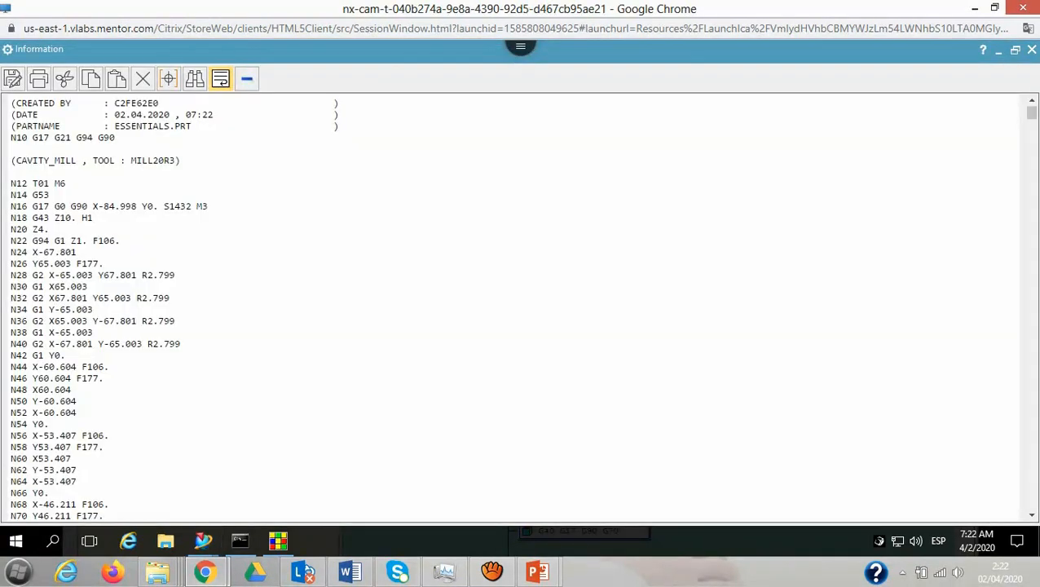
mouse_move(1032, 113)
left_mouse_down()
mouse_move(1032, 127)
mouse_move(1032, 112)
left_mouse_up()
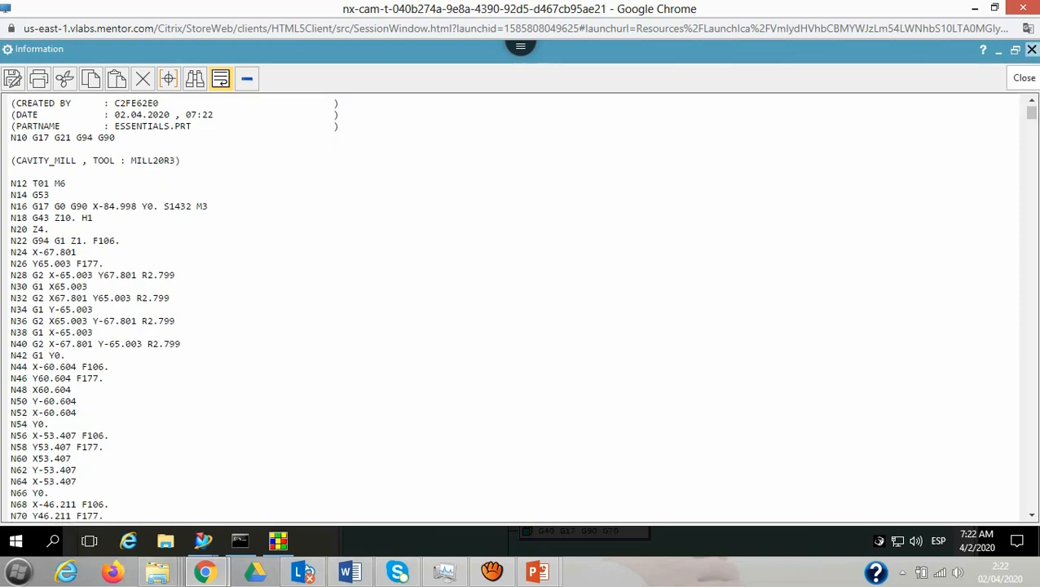
left_click(1031, 50)
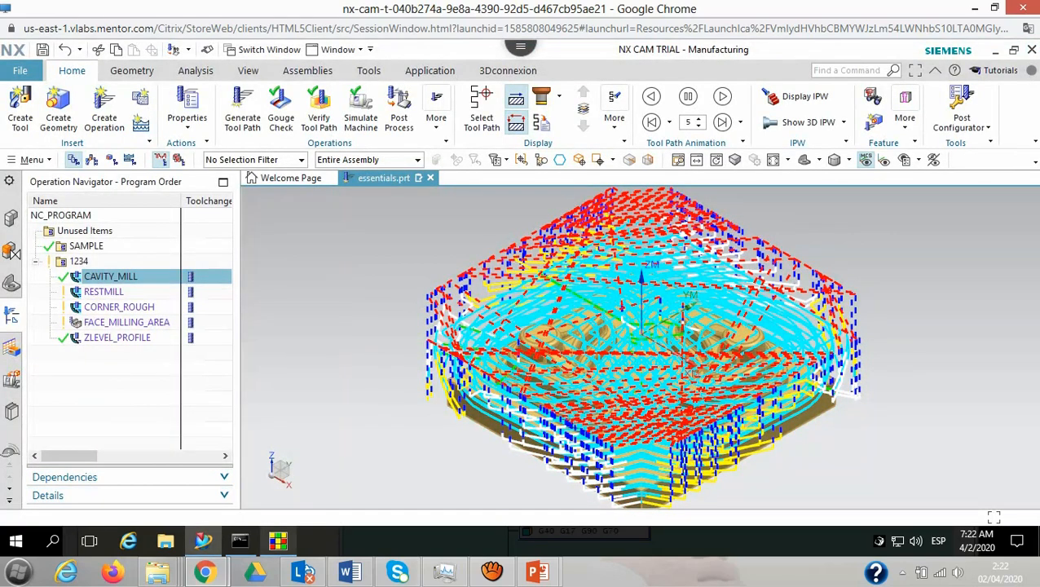
Switch to NX/Post Builder and close the new_post post without saving its changes
left_click(278, 541)
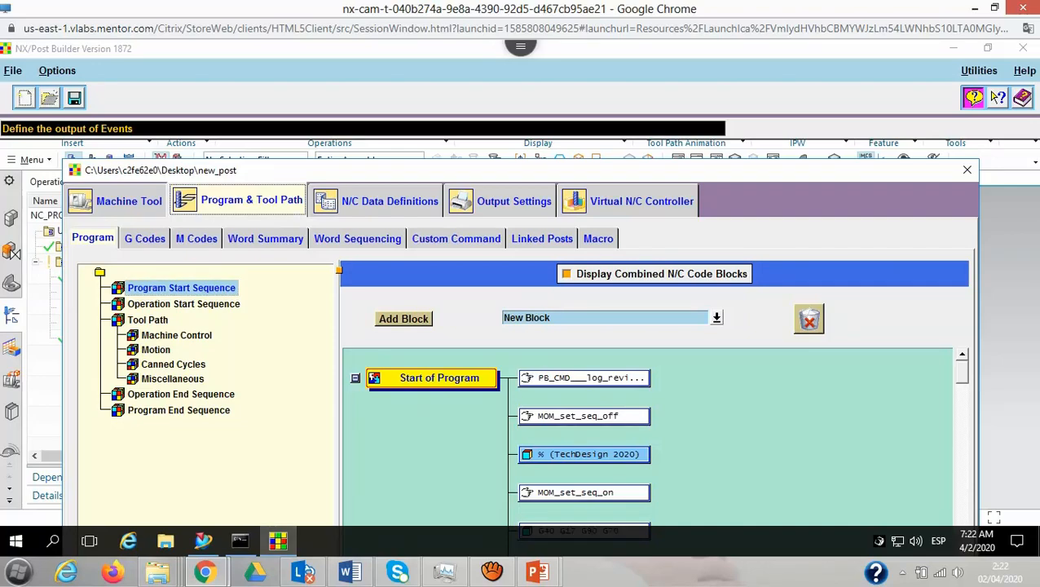
left_click(967, 170)
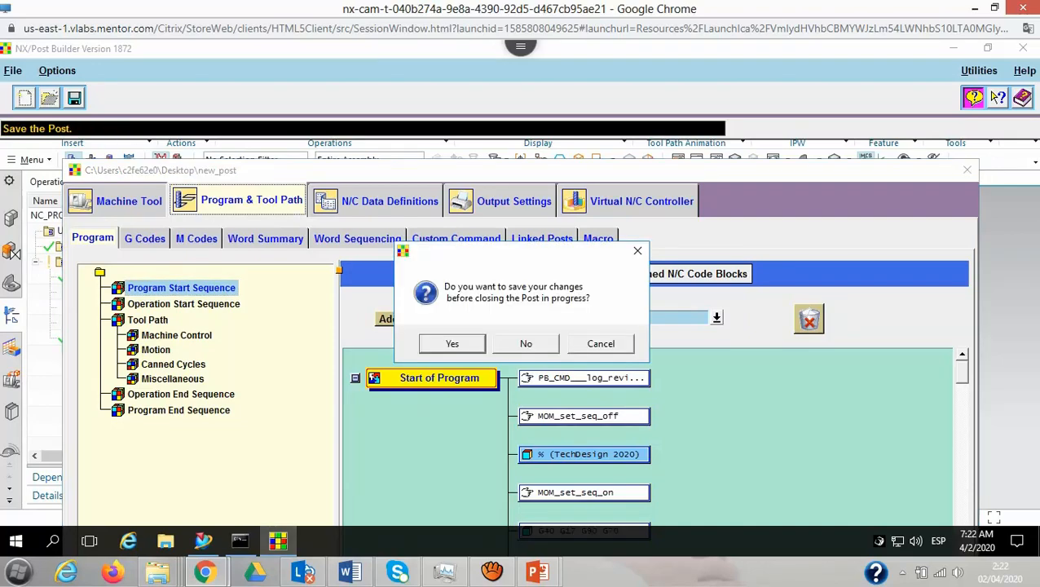
left_click(526, 344)
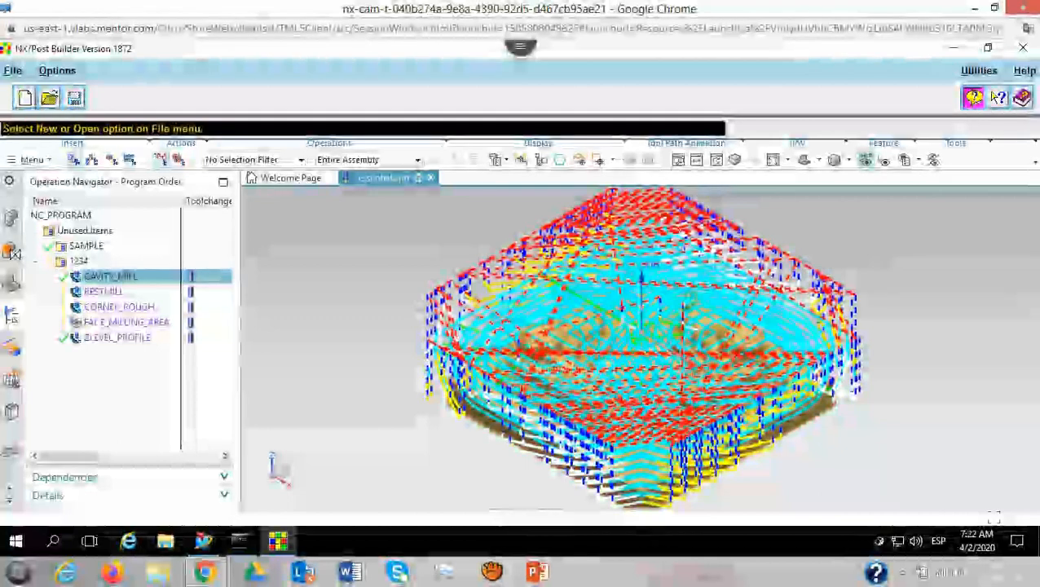
Start a new post processor named MILL3x with Millimeters as the post output unit
left_click(25, 97)
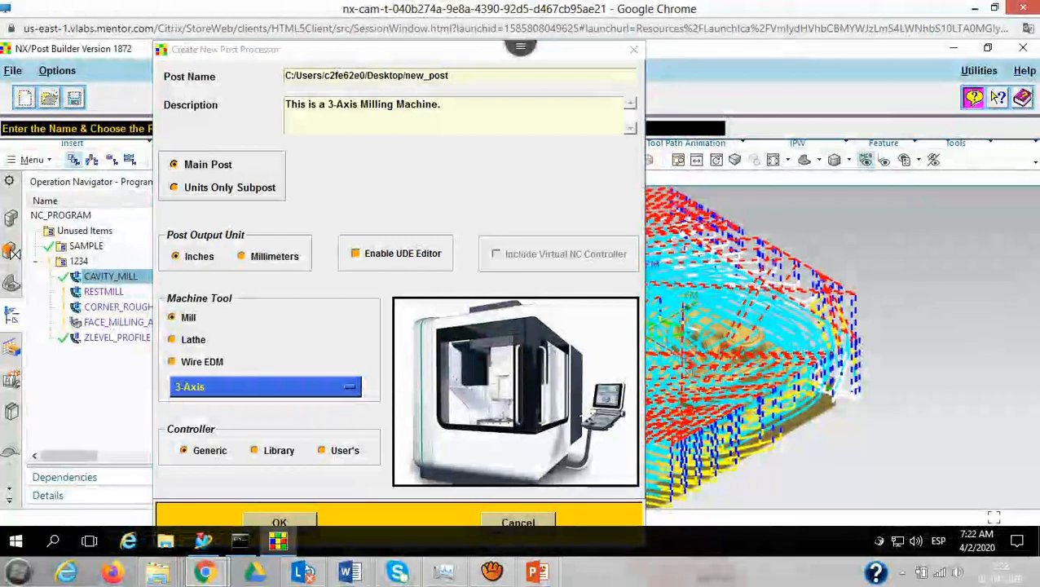
left_click(451, 76)
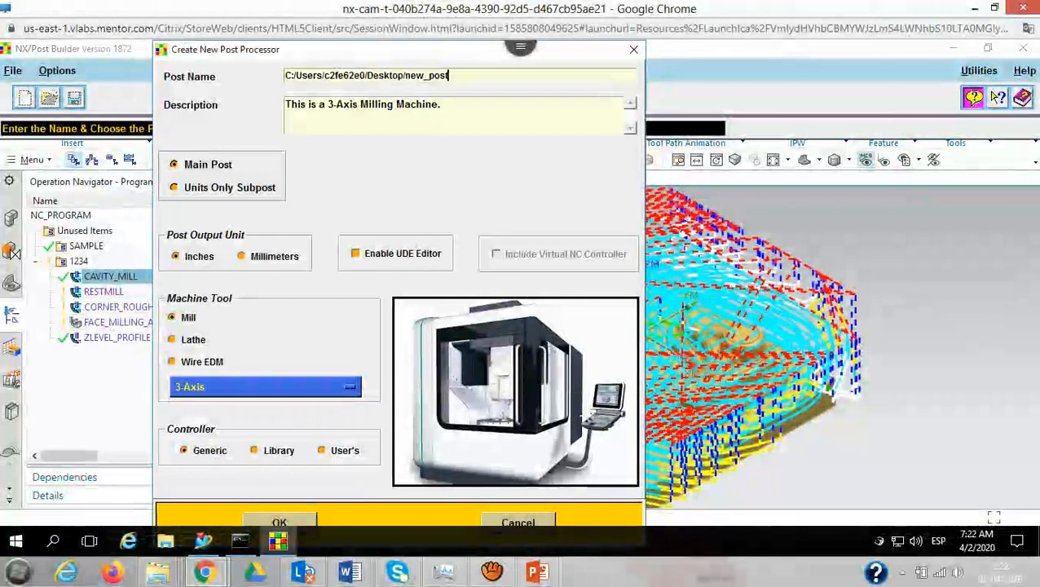
left_click_drag(450, 76, 286, 76)
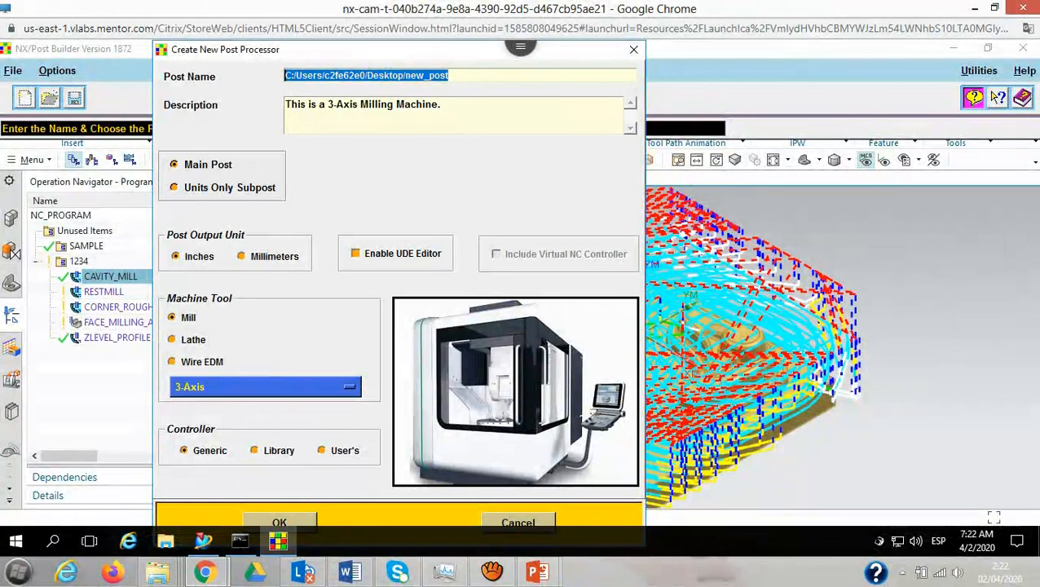
type("MILL3")
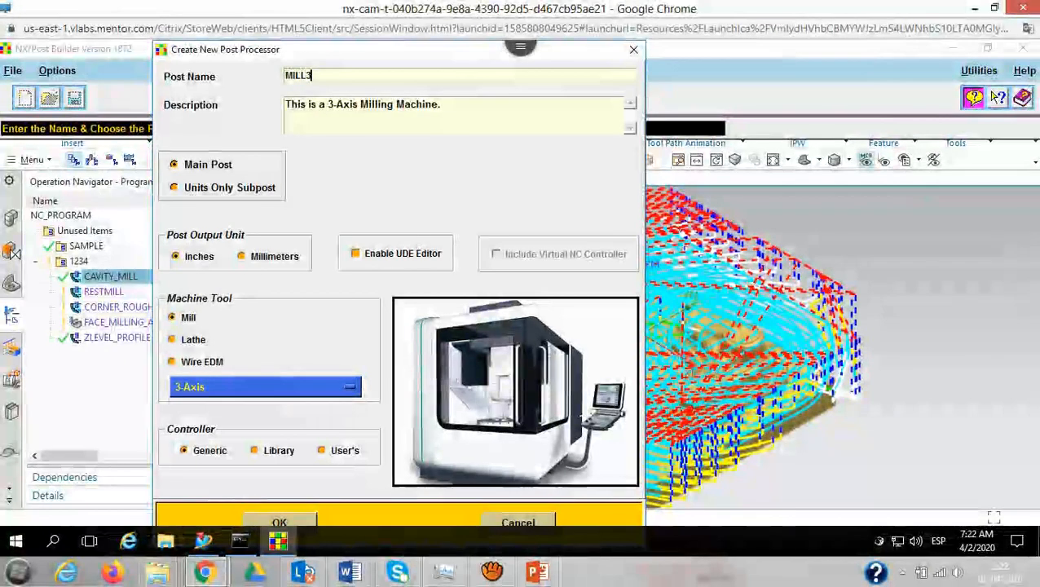
type("x")
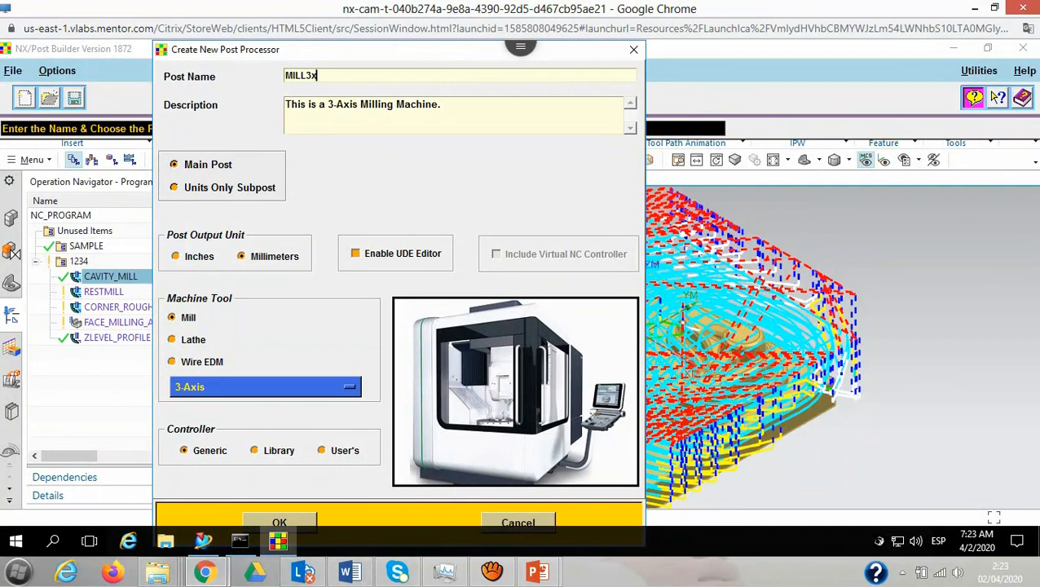
Try the Lathe and Wire EDM machine types, and return to Mill with the 3-Axis configuration
left_click(172, 339)
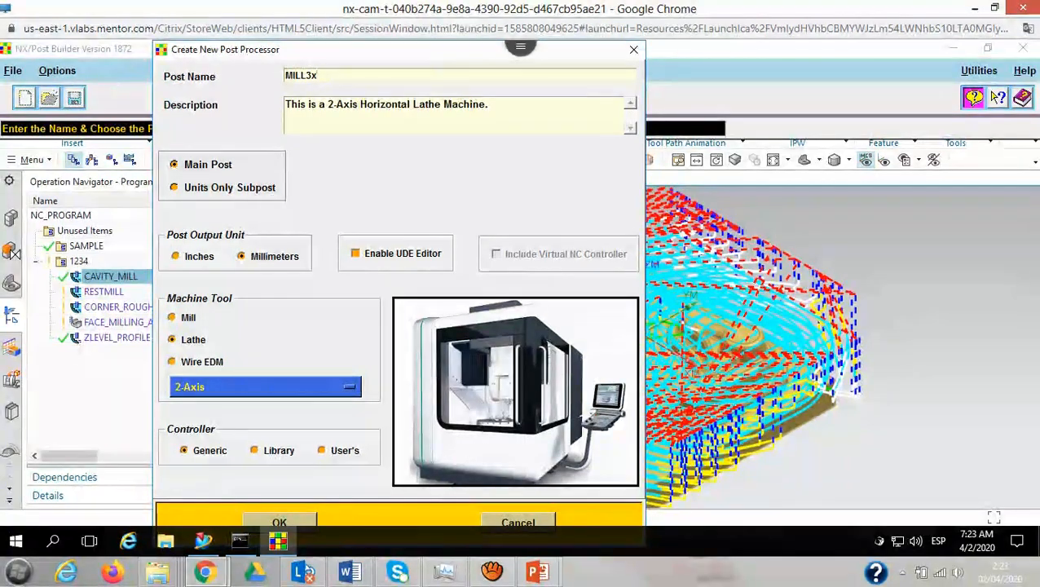
left_click(172, 361)
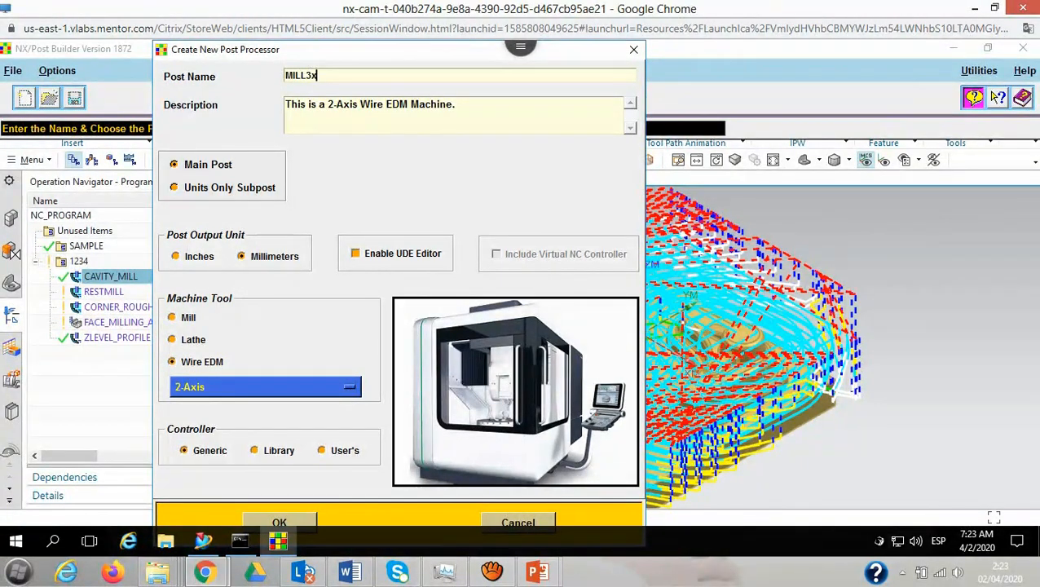
left_click(172, 317)
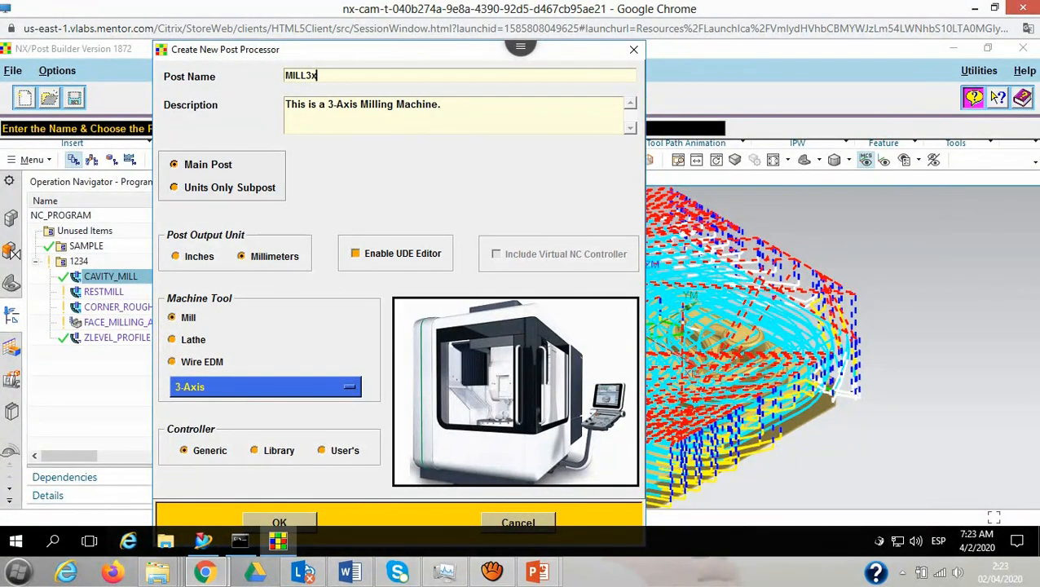
left_click(349, 387)
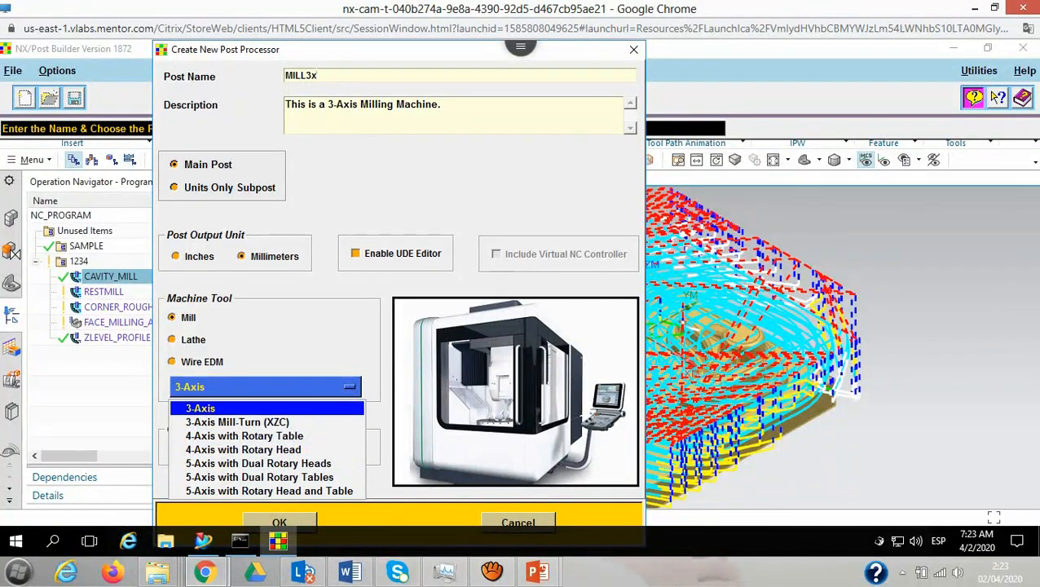
left_click(200, 409)
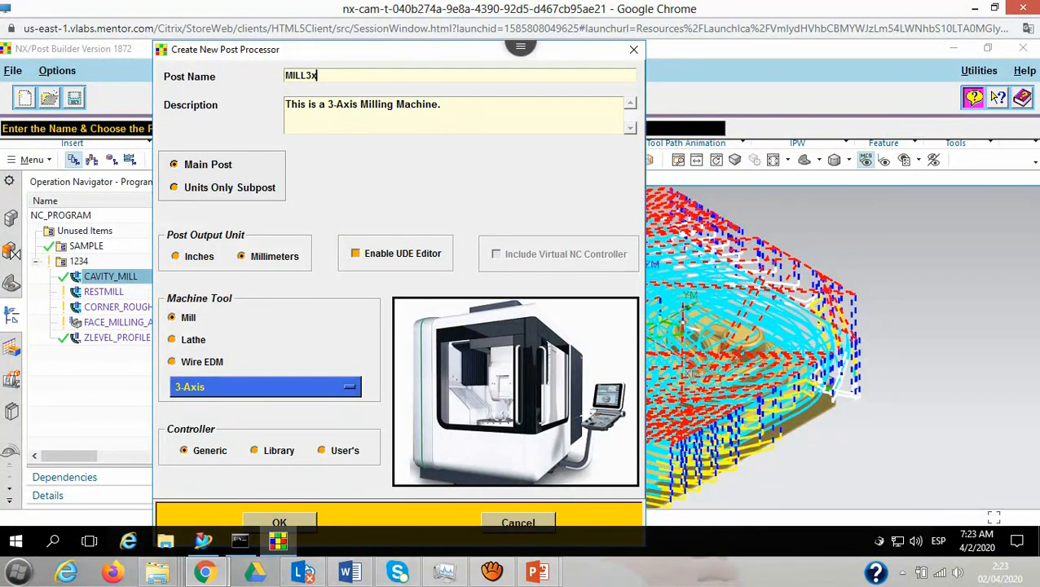
Look over the Library controllers, switch back to the Generic controller and create the MILL3x post
left_click(254, 450)
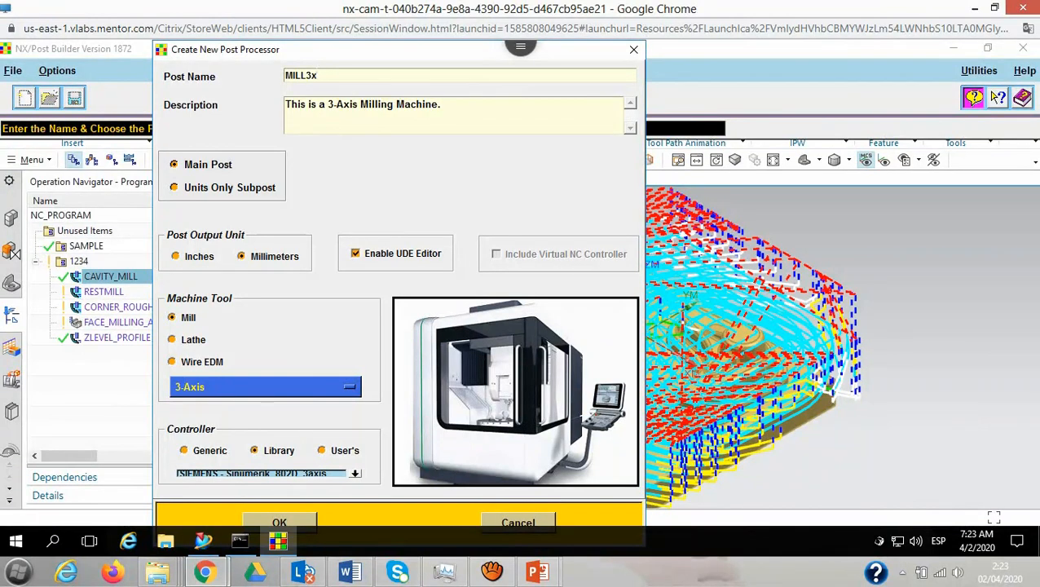
left_click(354, 472)
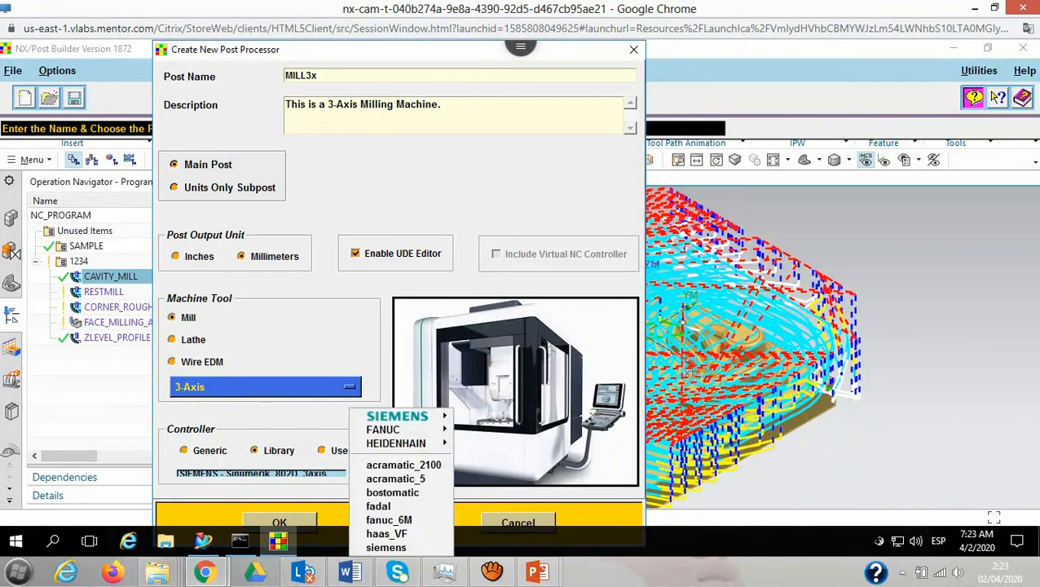
mouse_move(397, 417)
key("Escape")
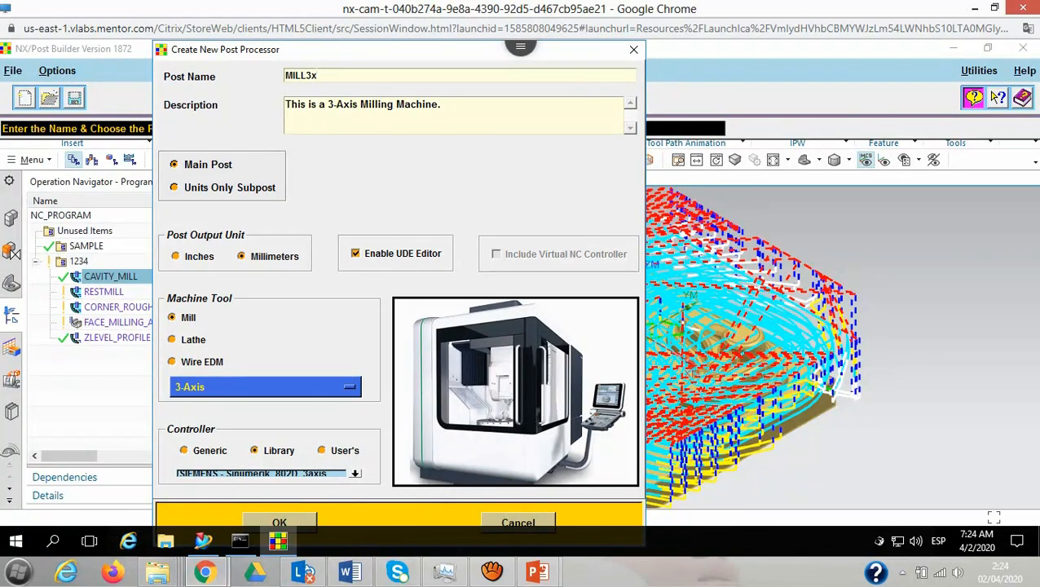
left_click(184, 450)
left_click(280, 523)
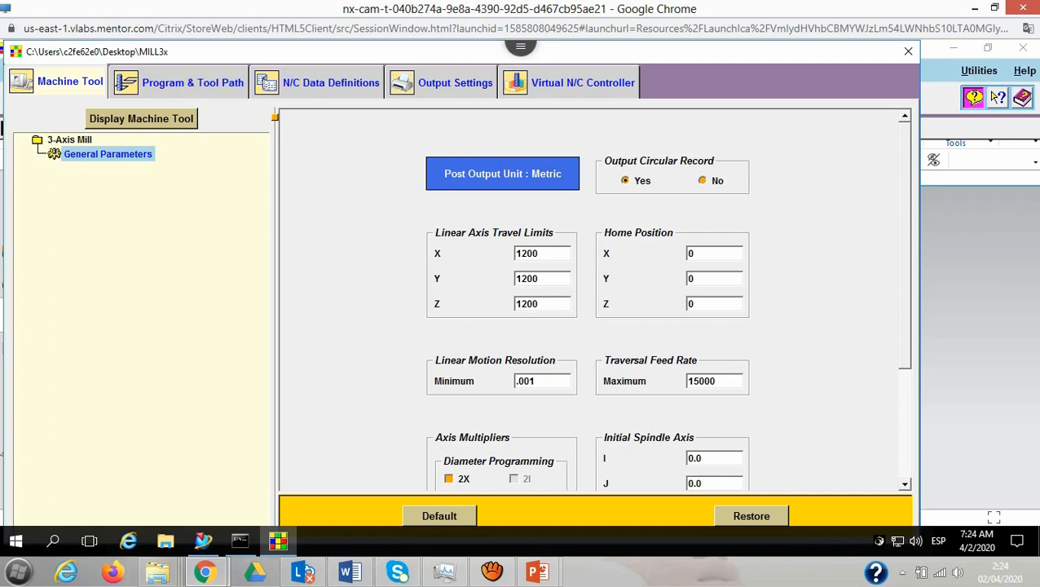
Set the linear axis travel limits to X 1000, Y 500 and Z 600
left_click_drag(545, 254, 514, 254)
type("1000")
left_click_drag(540, 278, 514, 279)
type("500")
key("Tab")
type("600")
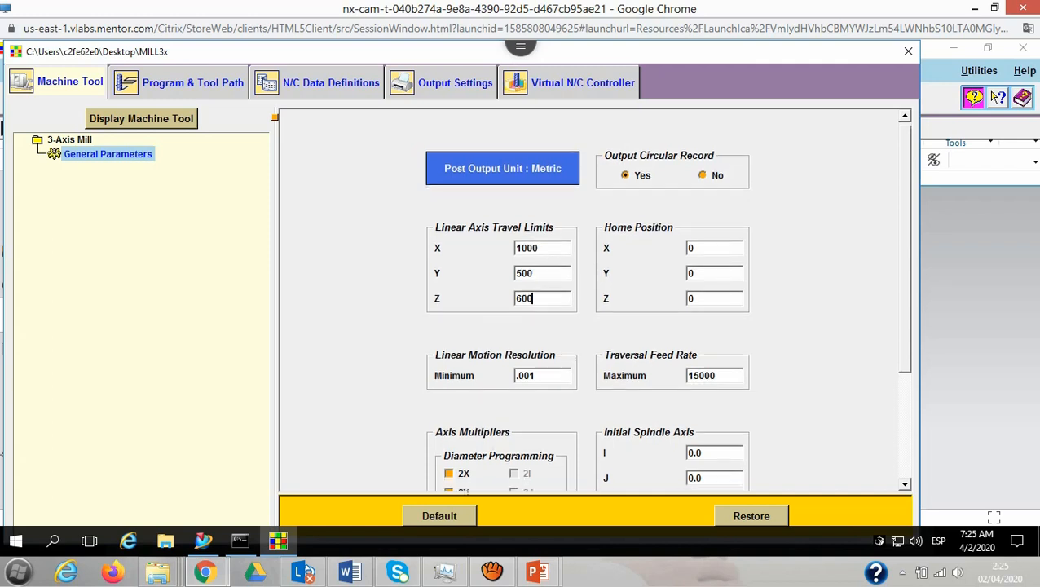
Set the maximum traversal feed rate to 10000, leaving 2X diameter programming off
scroll(666, 308, "down", 3)
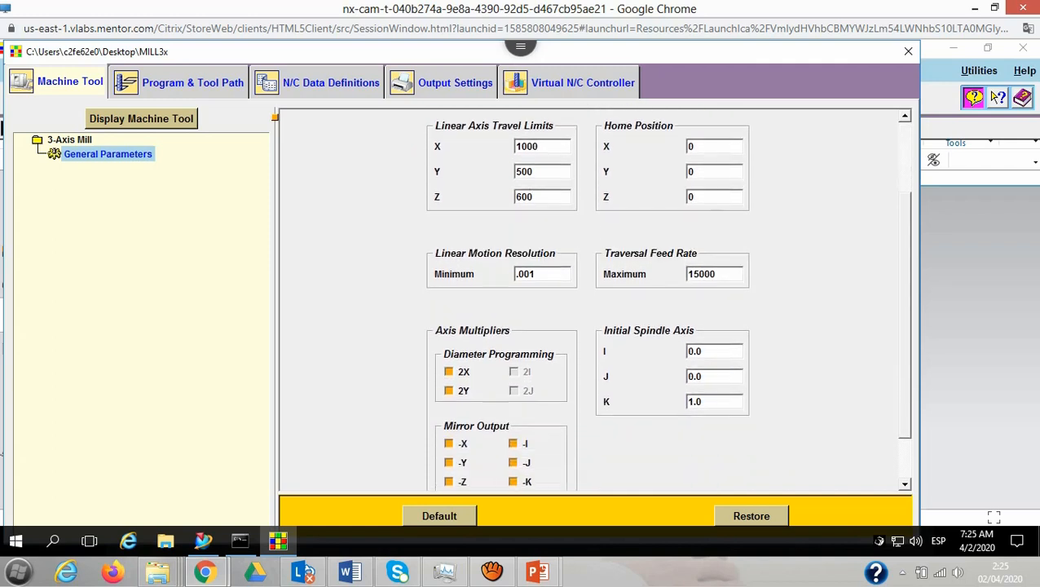
scroll(666, 309, "down", 1)
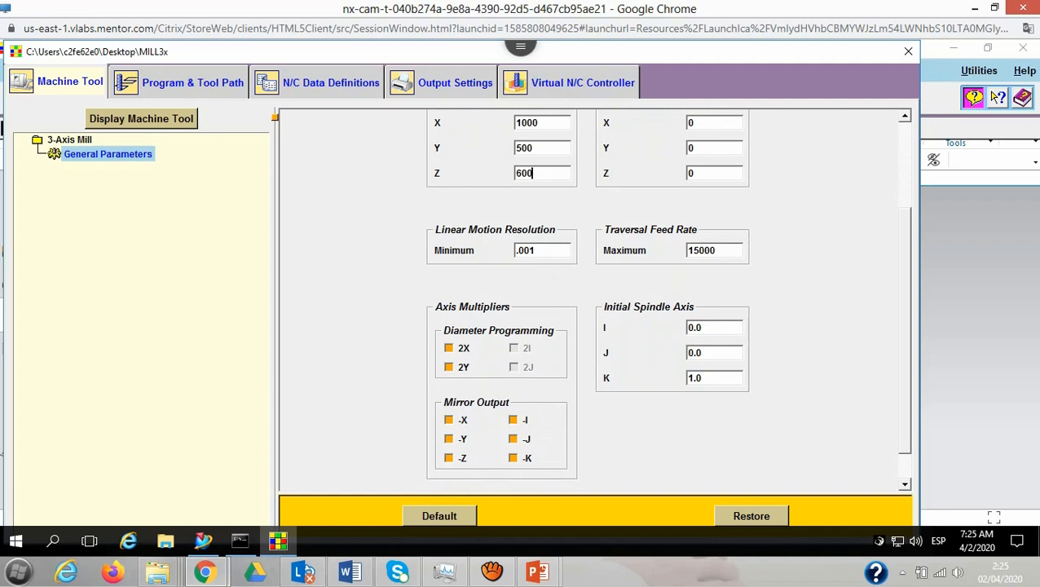
left_click_drag(698, 251, 692, 250)
type("0")
left_click(449, 348)
left_click(449, 348)
scroll(594, 300, "up", 4)
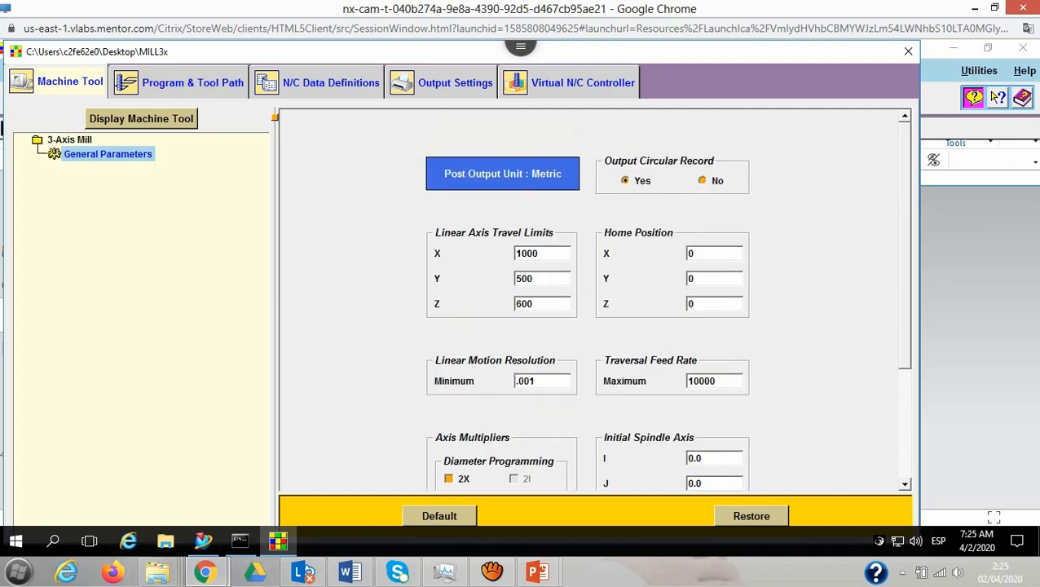
Display the machine tool diagram of the 3-axis mill
left_click(141, 119)
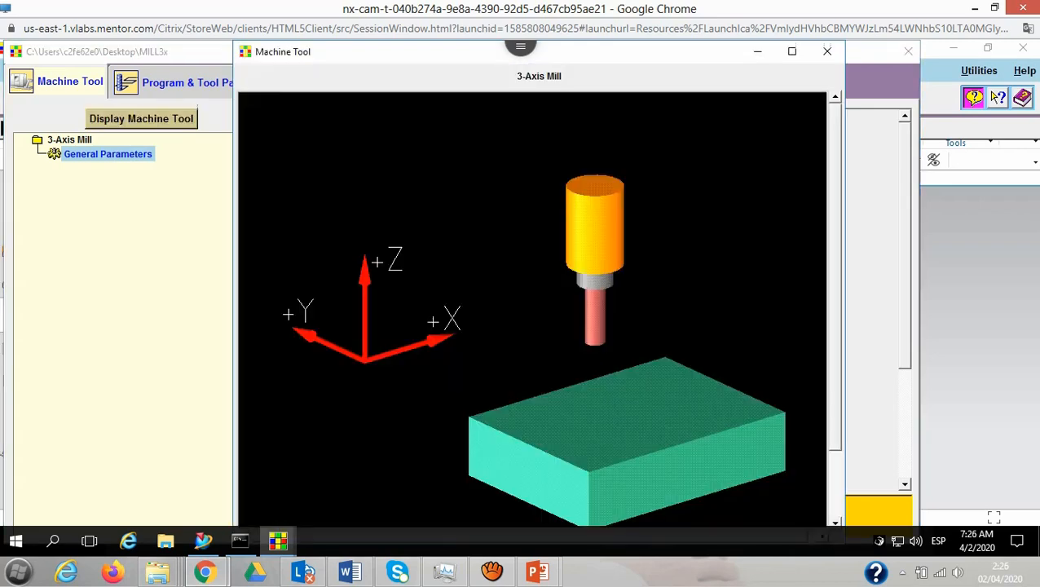
Close the machine tool diagram and review the post's program start and operation start sequences
left_click(827, 51)
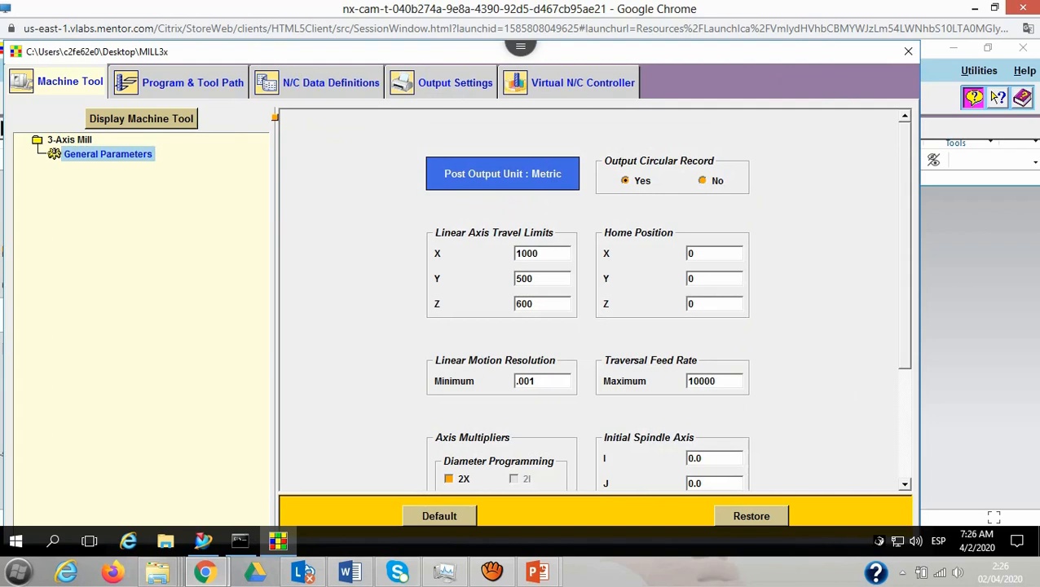
mouse_move(905, 245)
left_mouse_down()
mouse_move(905, 356)
mouse_move(905, 243)
left_mouse_up()
left_click(192, 82)
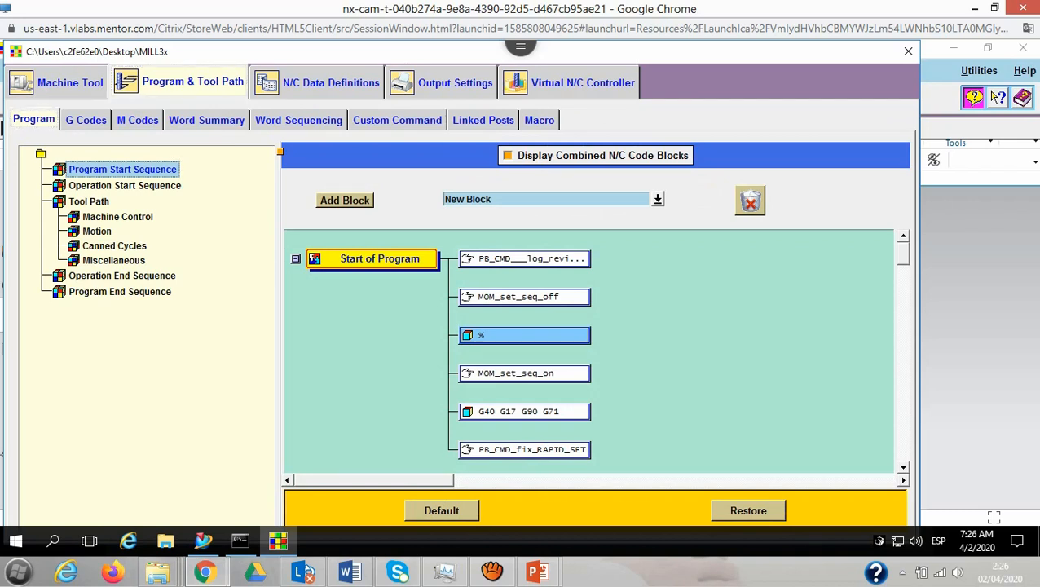
key("Down")
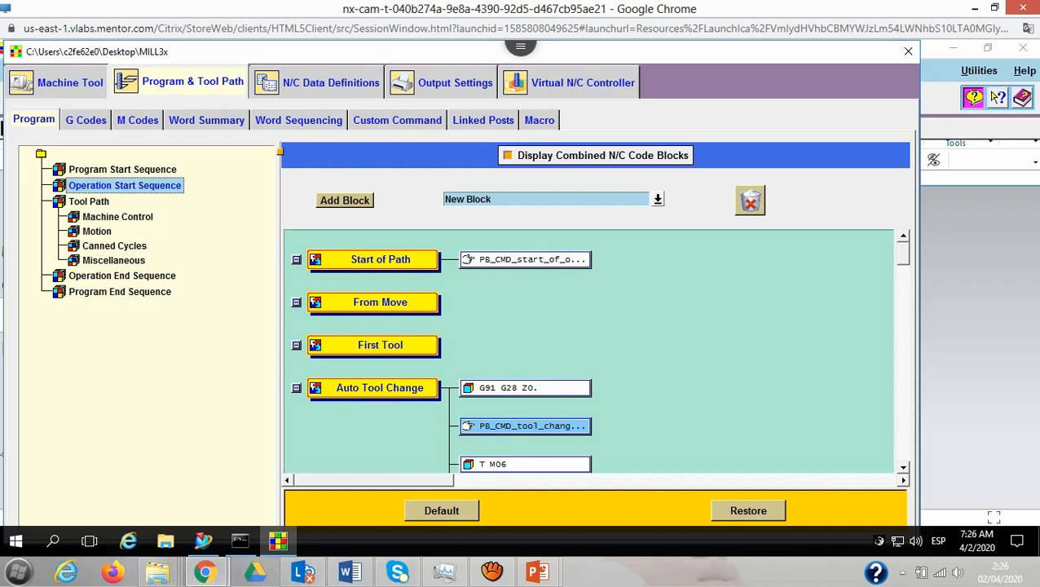
Look through all the Machine Control events of the tool path, from Tool Change down to LaserPower
key("Down")
key("Down")
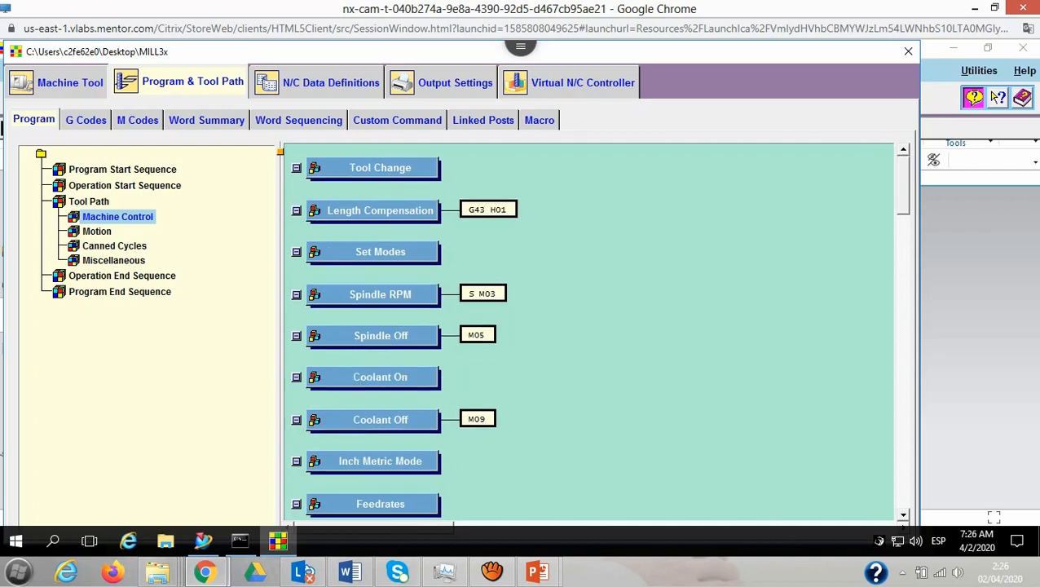
scroll(587, 330, "down", 5)
scroll(587, 330, "down", 3)
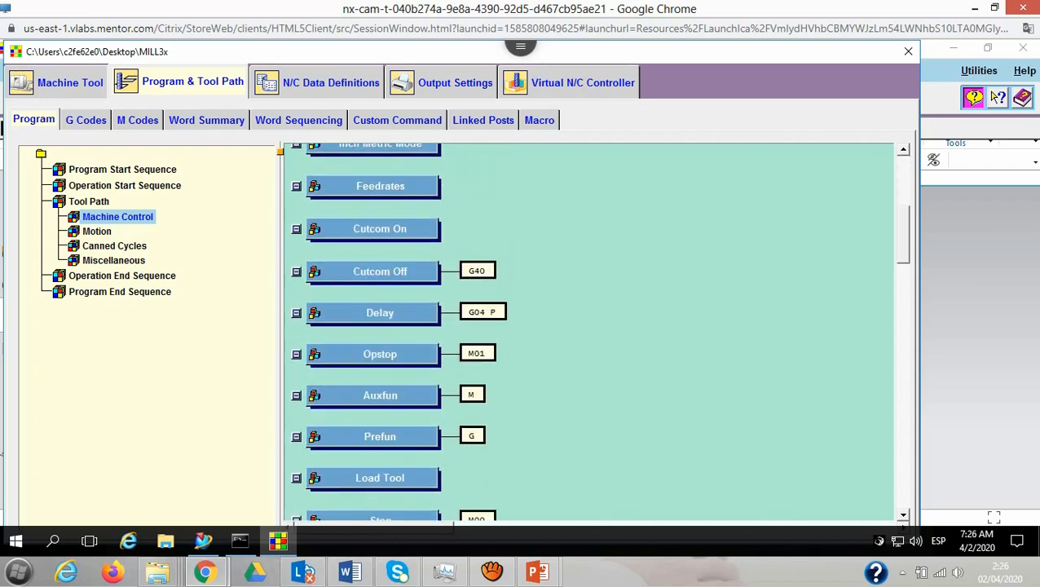
scroll(587, 330, "down", 6)
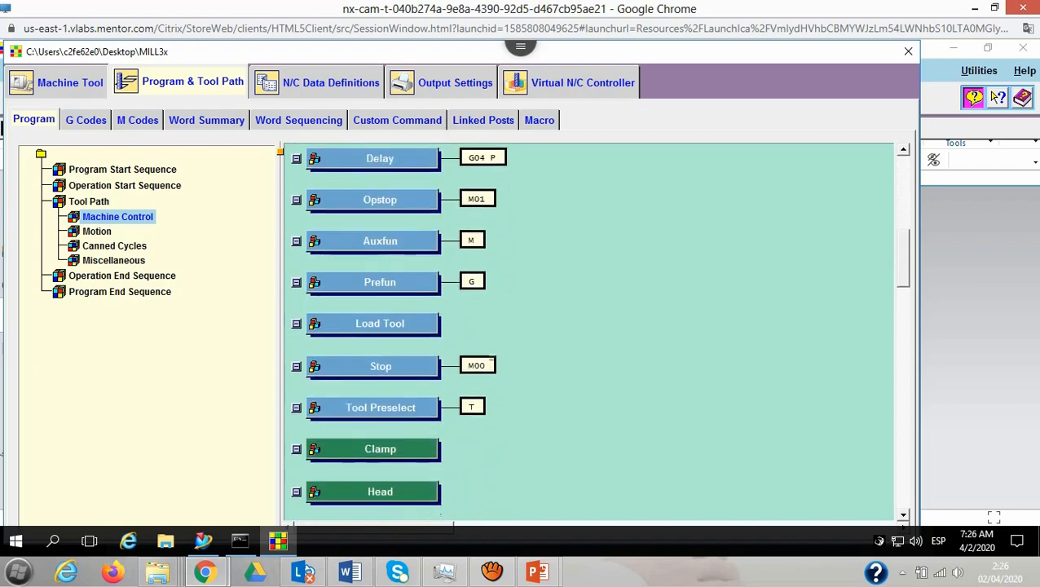
scroll(587, 331, "down", 9)
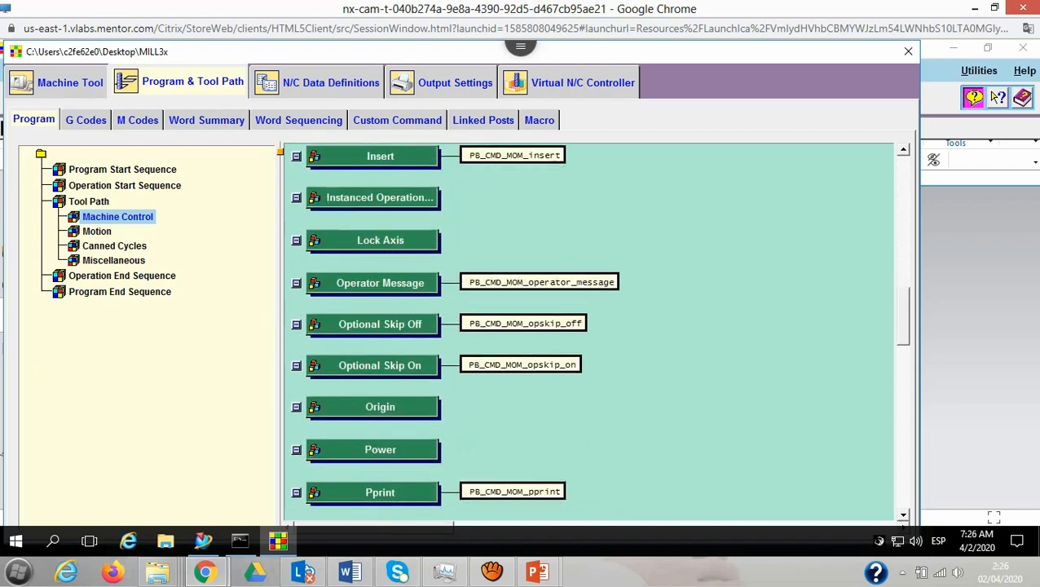
scroll(587, 330, "down", 5)
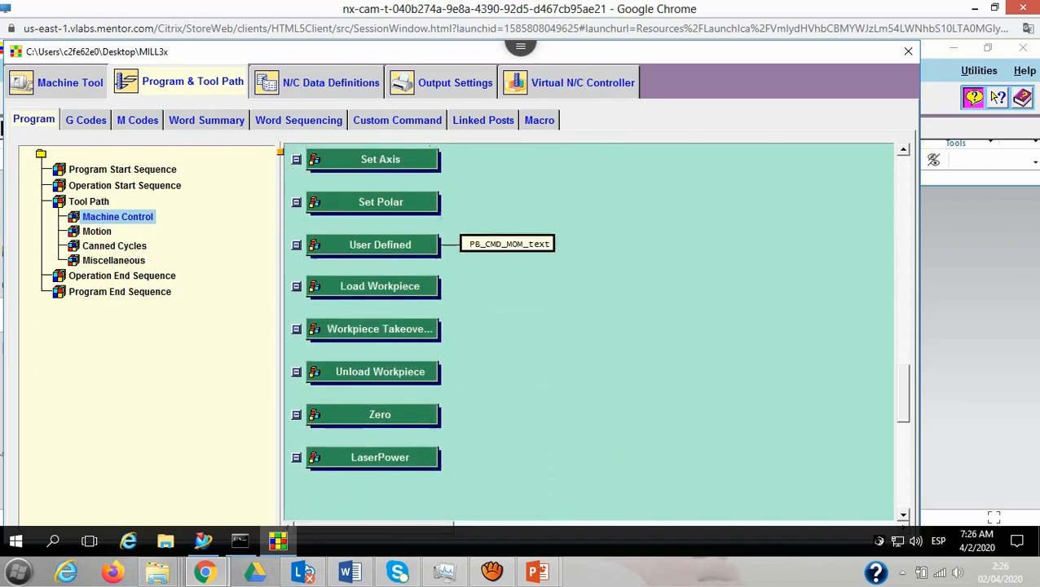
scroll(587, 330, "up", 15)
scroll(586, 330, "up", 10)
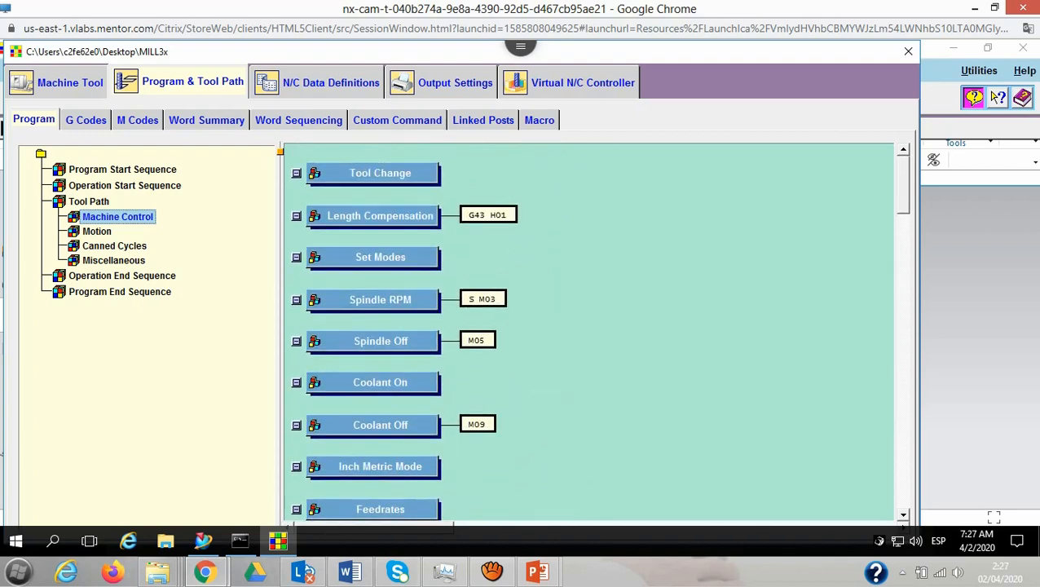
Examine the tool path's Motion events and the full list of canned cycles with their code blocks
left_click(97, 232)
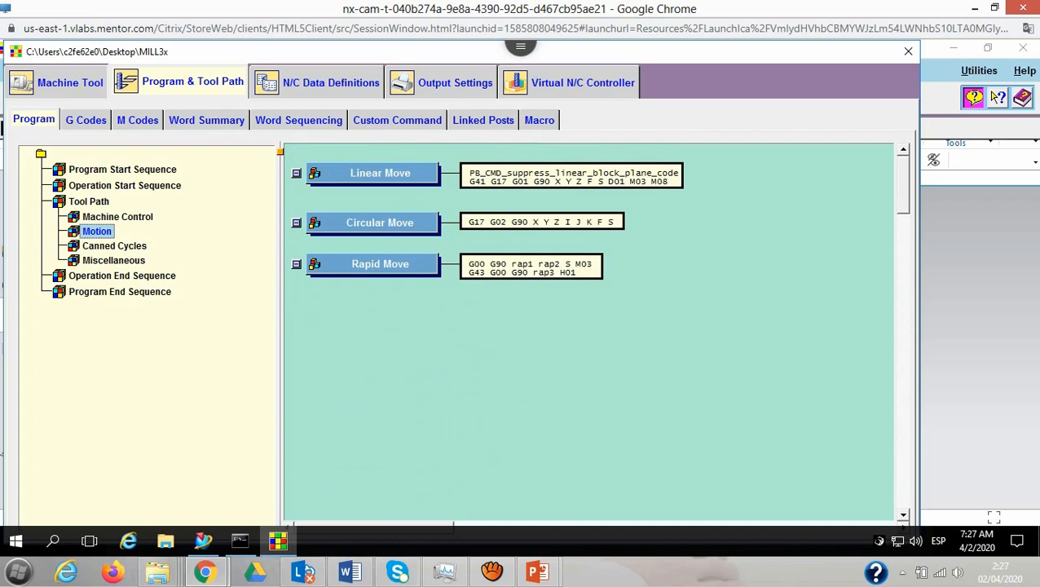
left_click(114, 246)
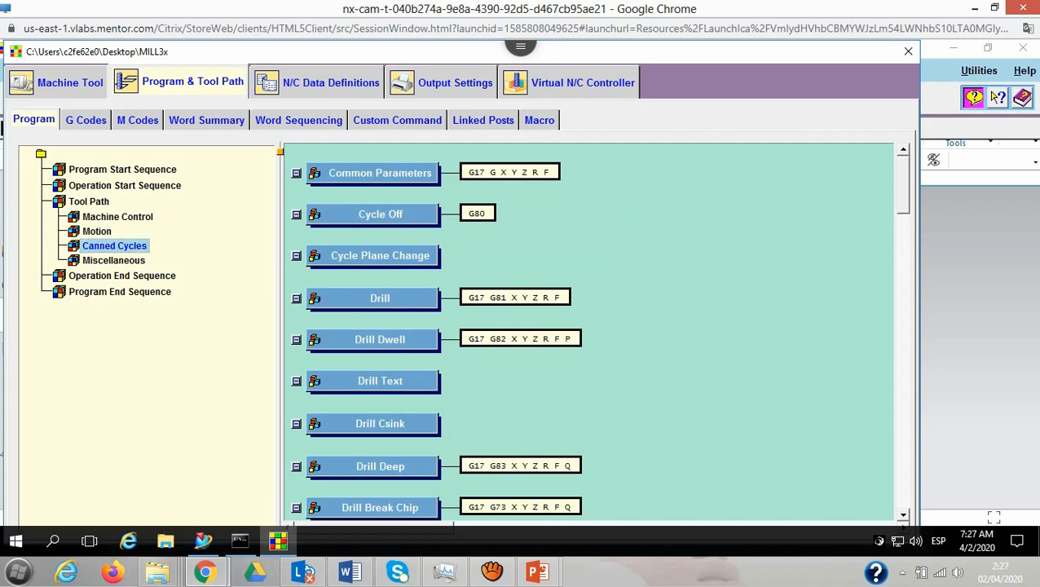
scroll(590, 330, "down", 2)
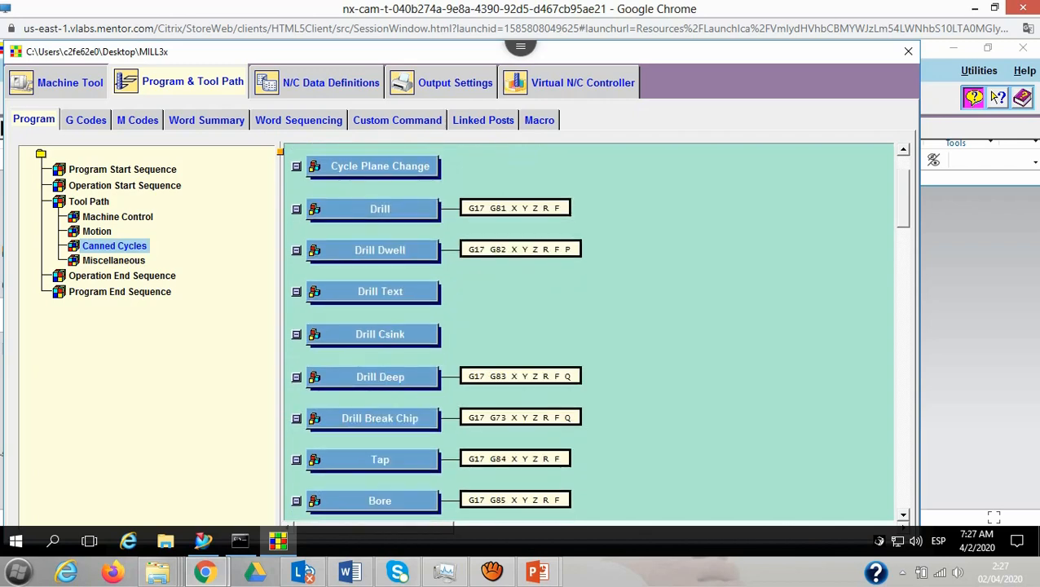
scroll(591, 330, "down", 3)
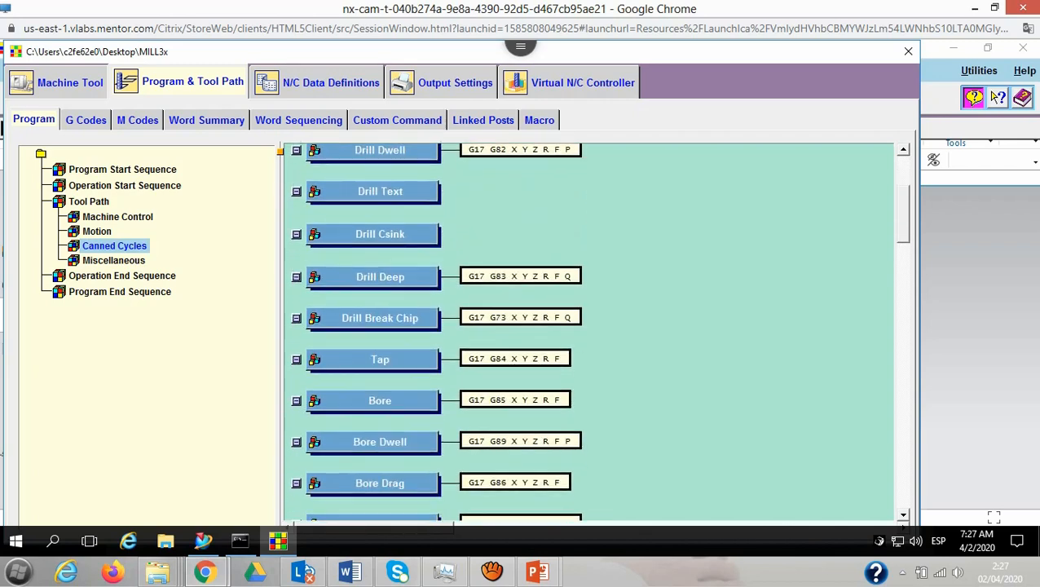
scroll(591, 330, "down", 3)
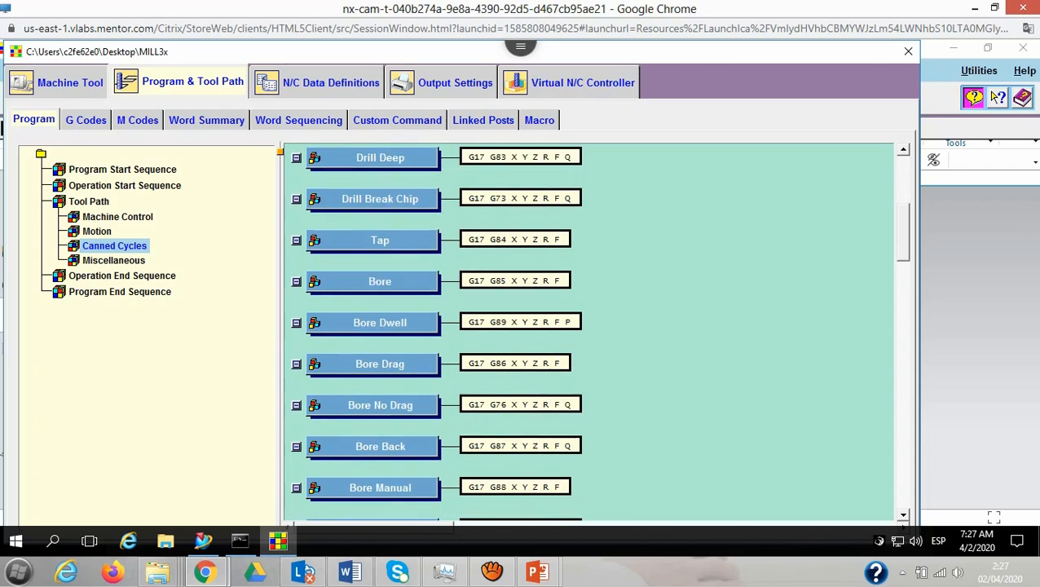
scroll(591, 331, "down", 4)
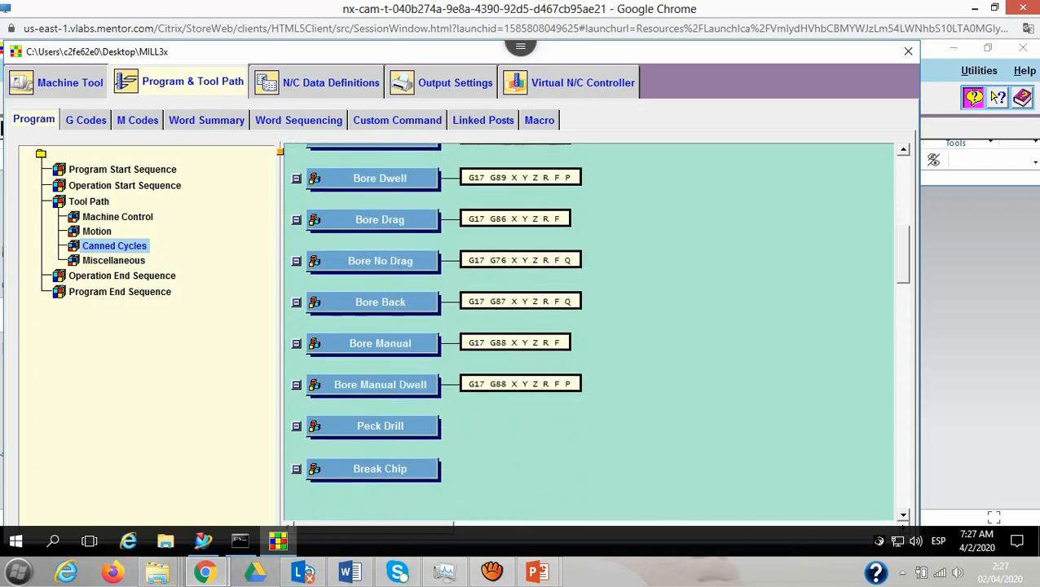
scroll(591, 330, "up", 8)
scroll(591, 330, "up", 2)
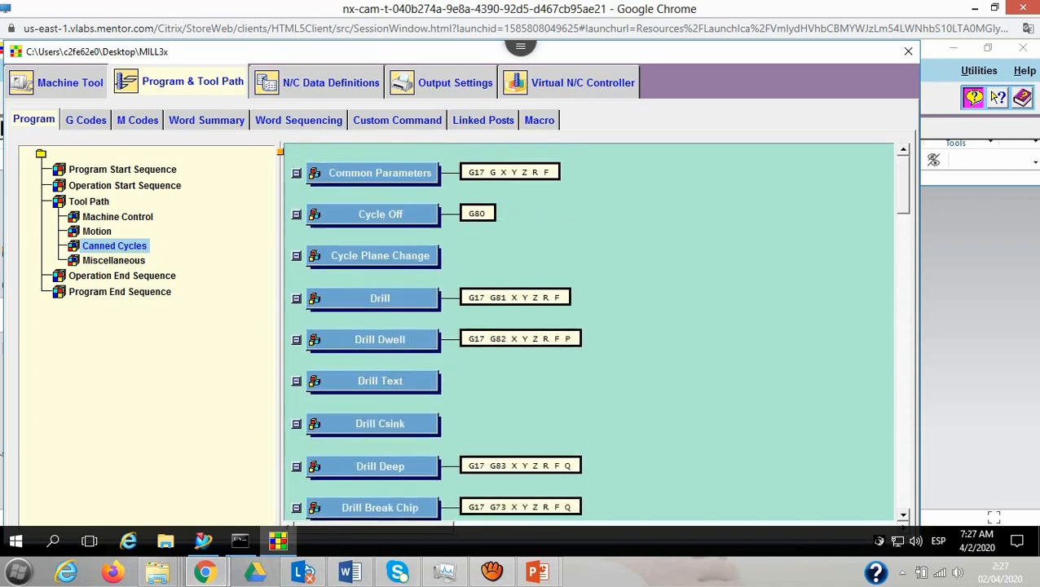
Review the Miscellaneous tool path events and the operation end and program end sequences
left_click(114, 246)
left_click(113, 261)
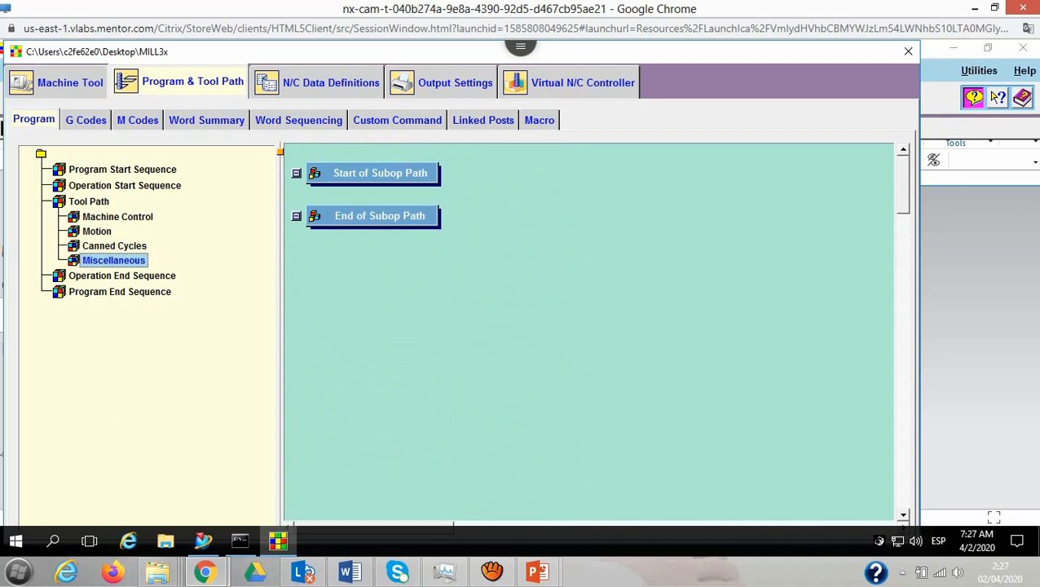
left_click(122, 276)
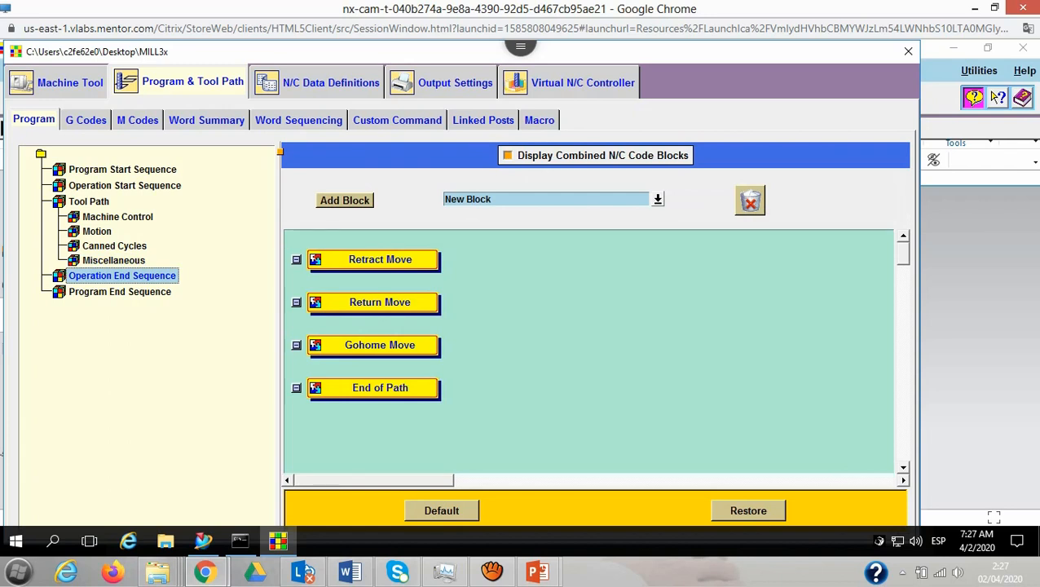
left_click(120, 292)
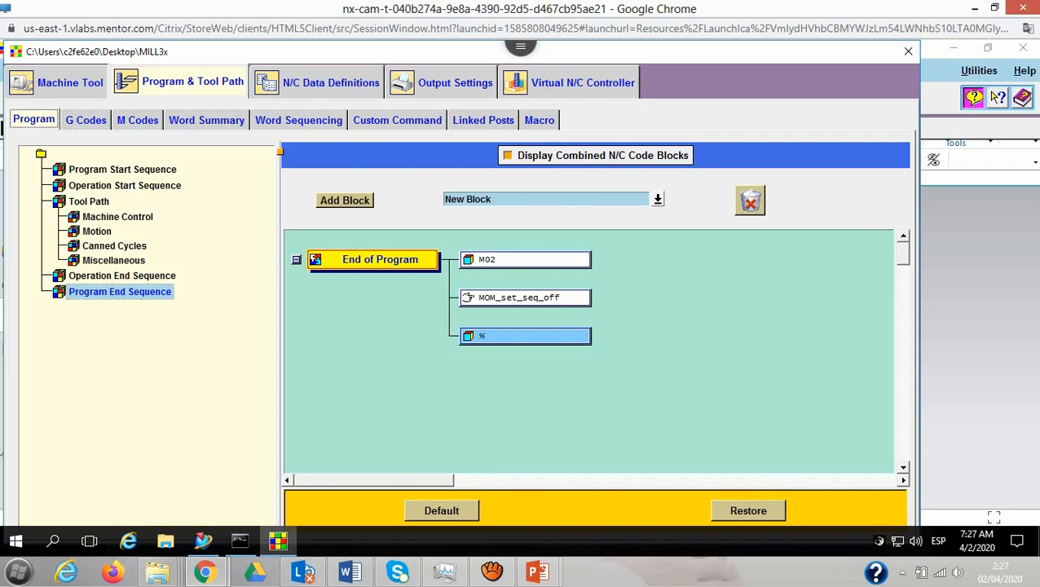
Examine the complete G code table of the post, including the linear motion and counterclockwise circular interpolation codes
left_click(85, 119)
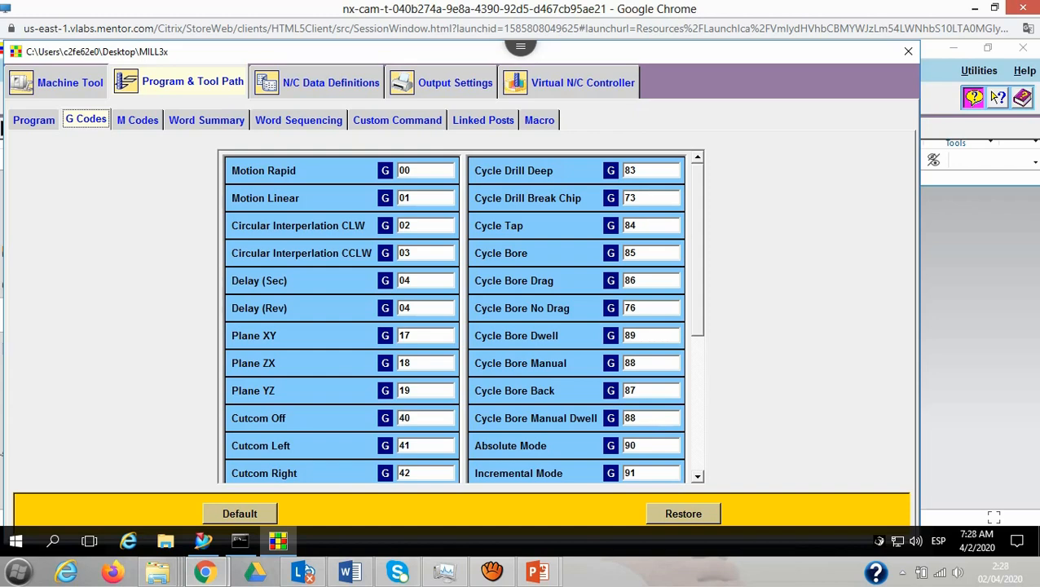
scroll(461, 316, "down", 5)
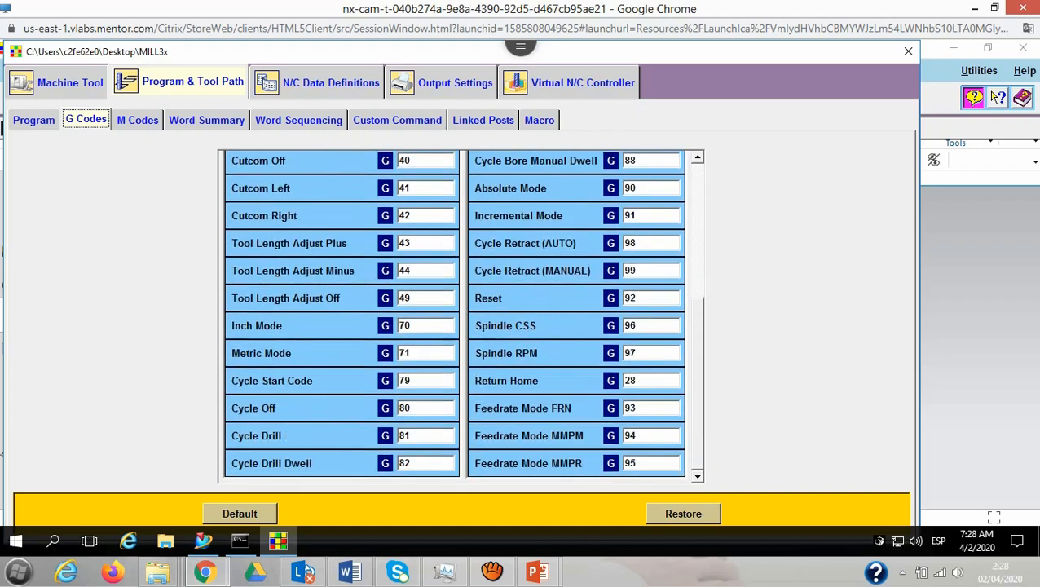
scroll(462, 316, "up", 5)
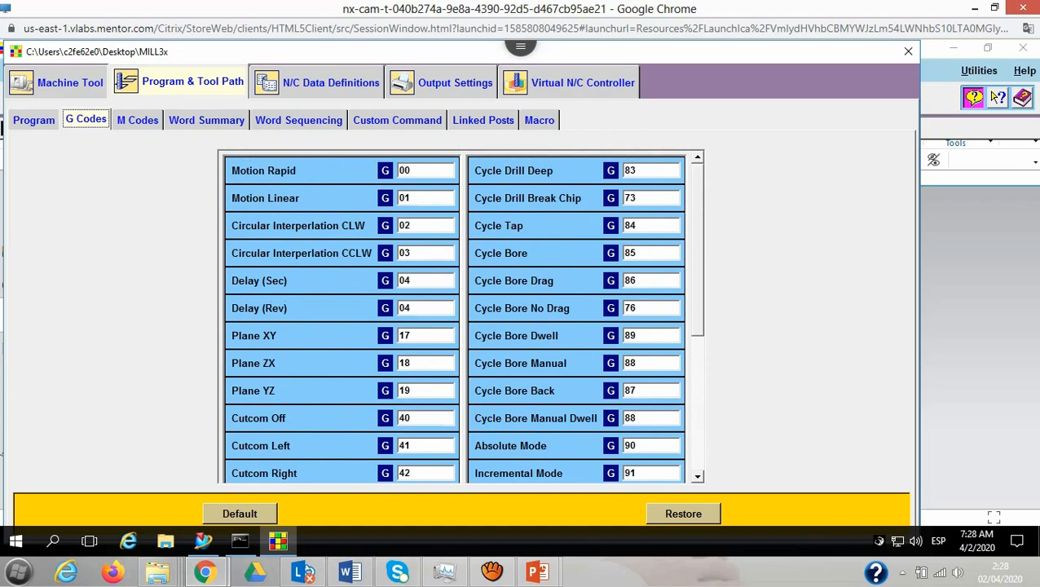
scroll(462, 316, "down", 1)
scroll(461, 315, "down", 2)
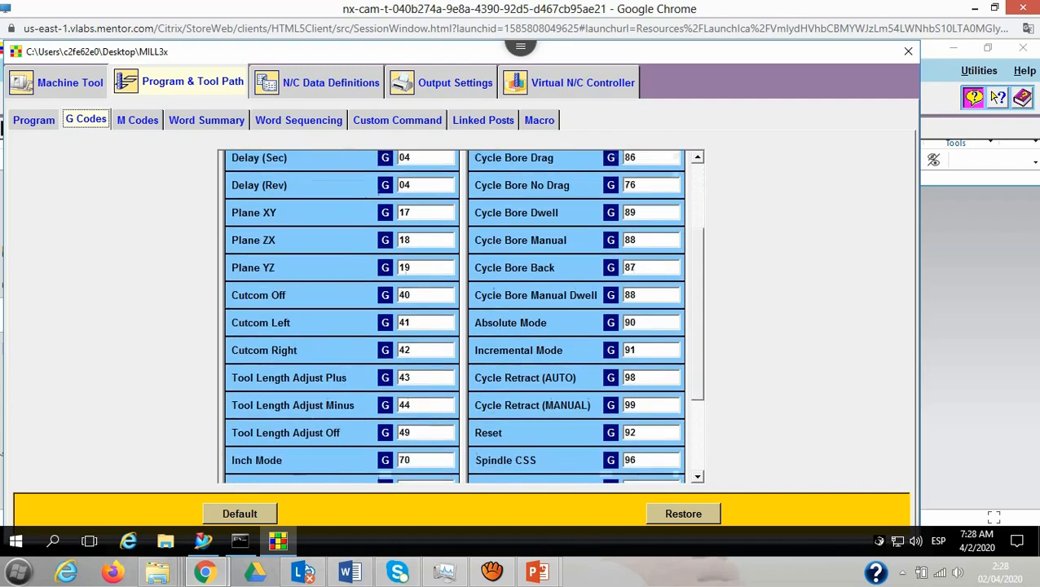
scroll(461, 315, "up", 3)
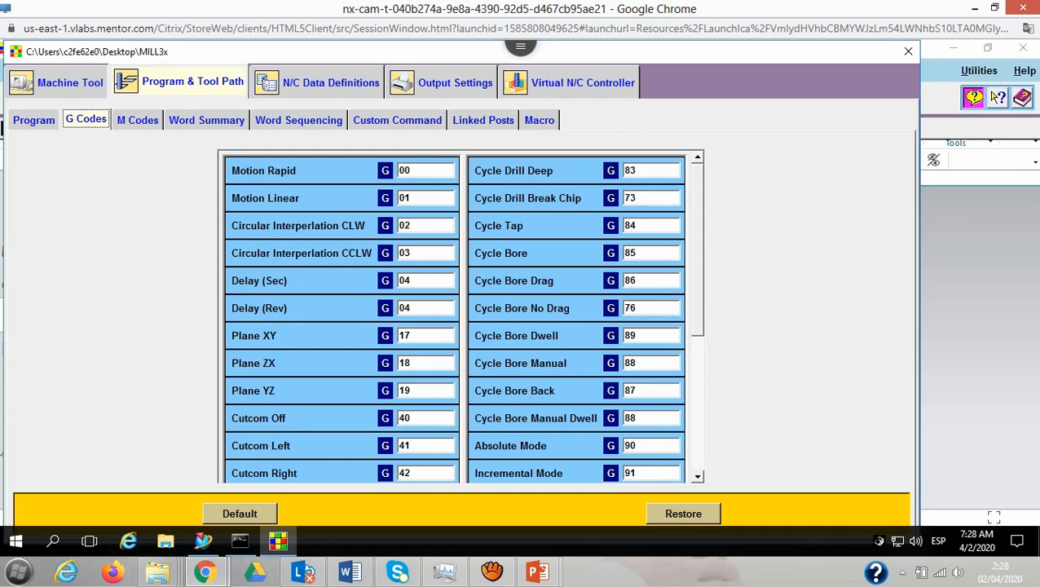
left_click_drag(412, 198, 397, 198)
key("Tab")
double_click(410, 254)
scroll(461, 317, "down", 3)
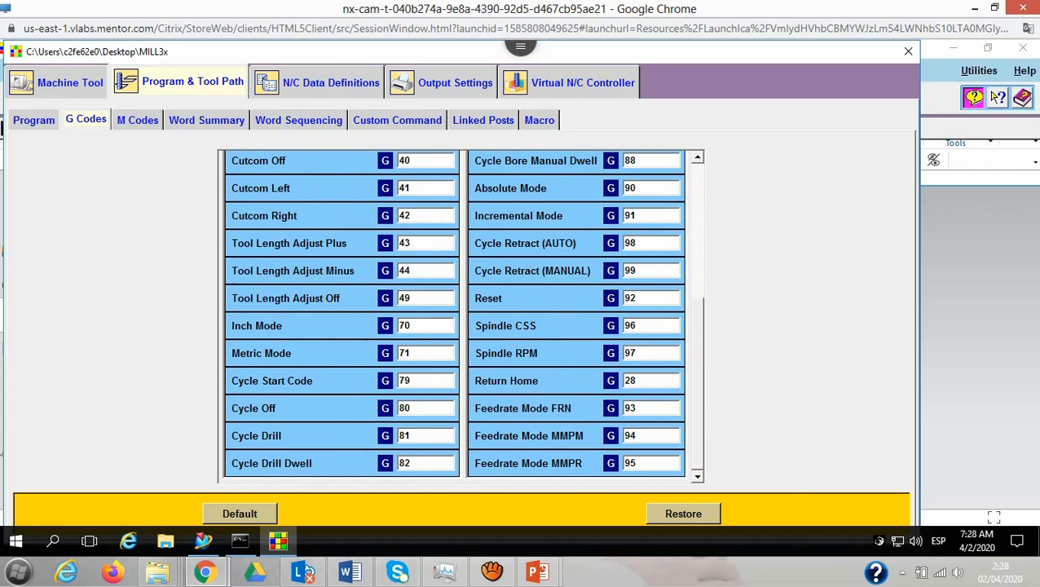
scroll(461, 316, "up", 3)
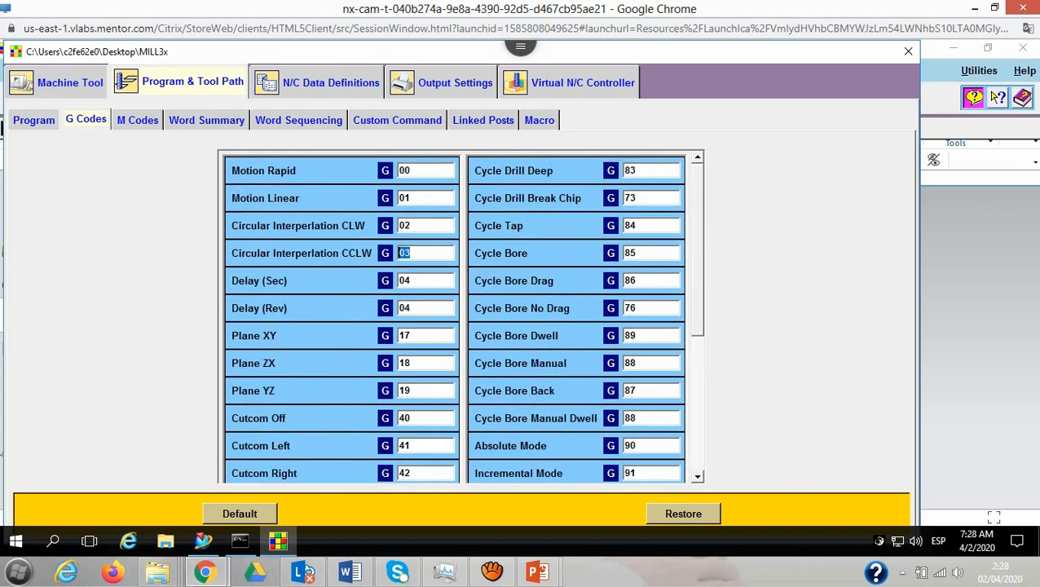
Examine the post's complete M code table, covering the program, spindle, tool change, coolant and rewind codes
left_click(85, 119)
left_click(138, 120)
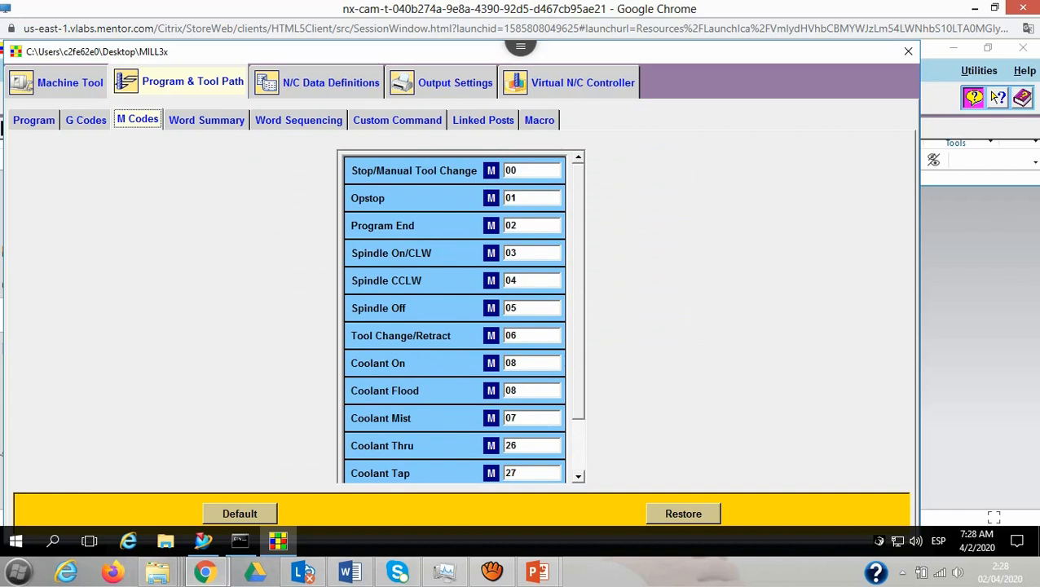
scroll(462, 316, "down", 2)
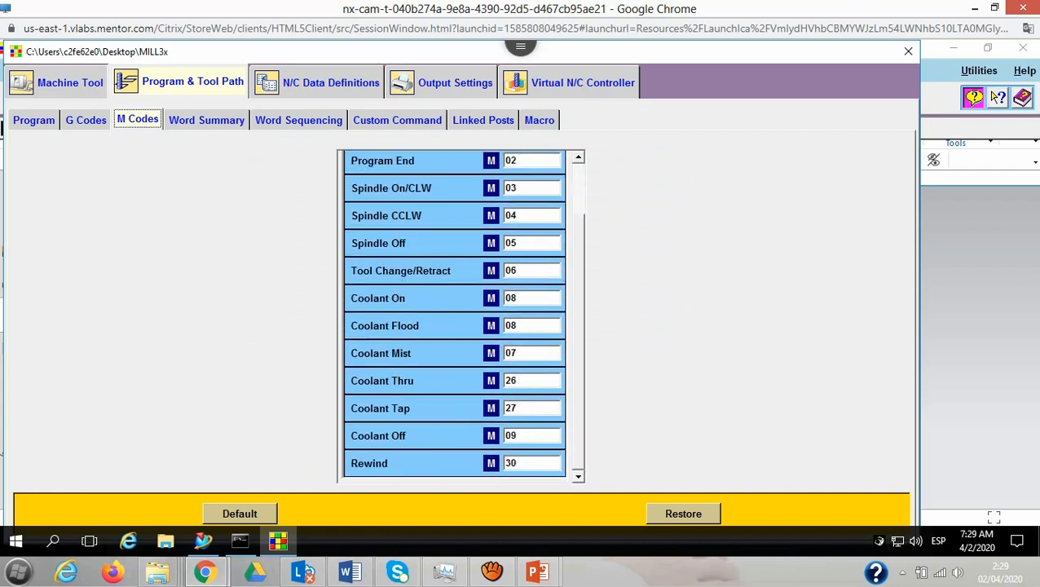
scroll(454, 316, "up", 2)
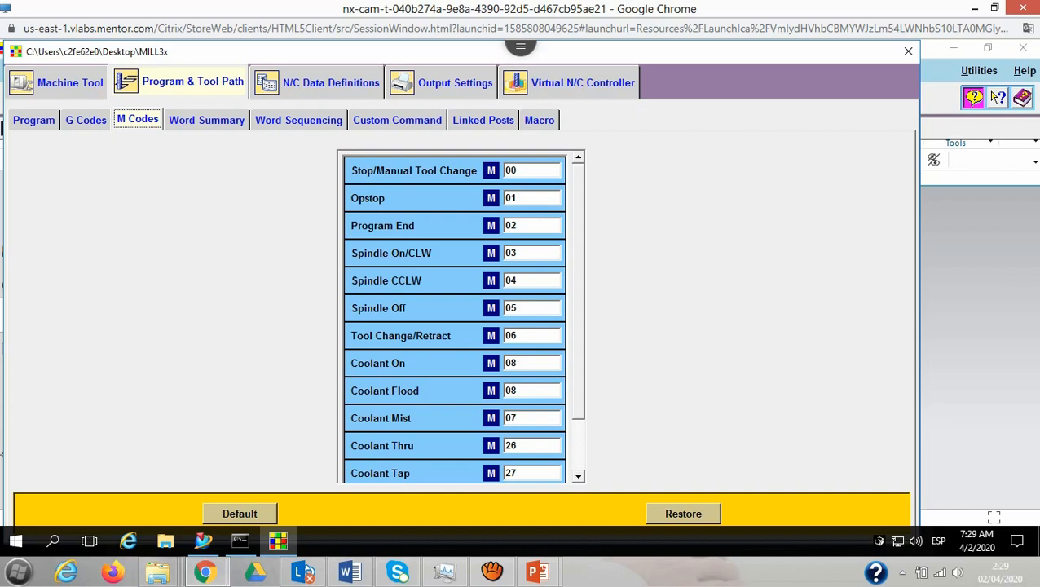
scroll(456, 318, "down", 2)
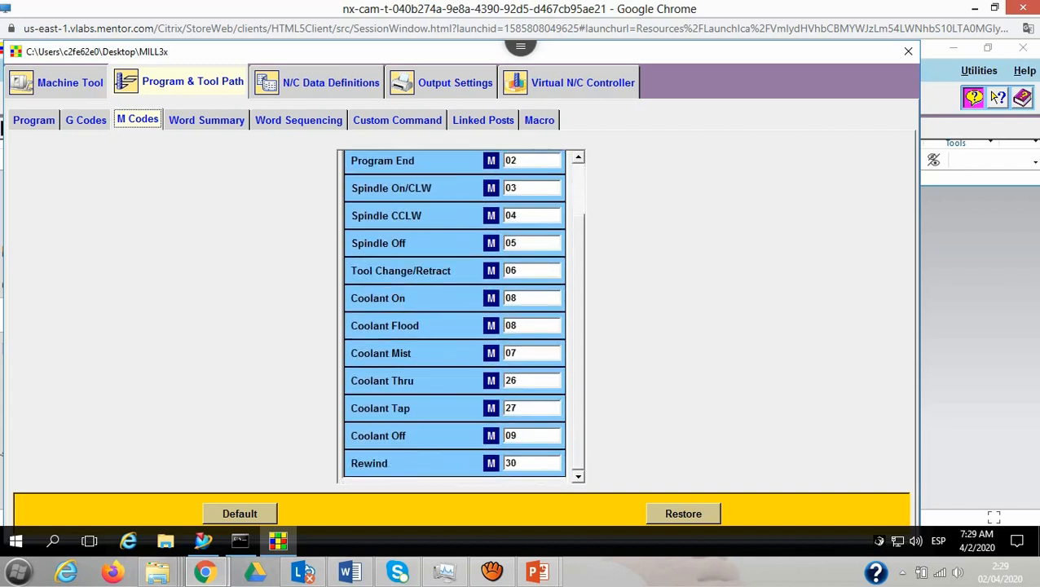
scroll(461, 318, "up", 2)
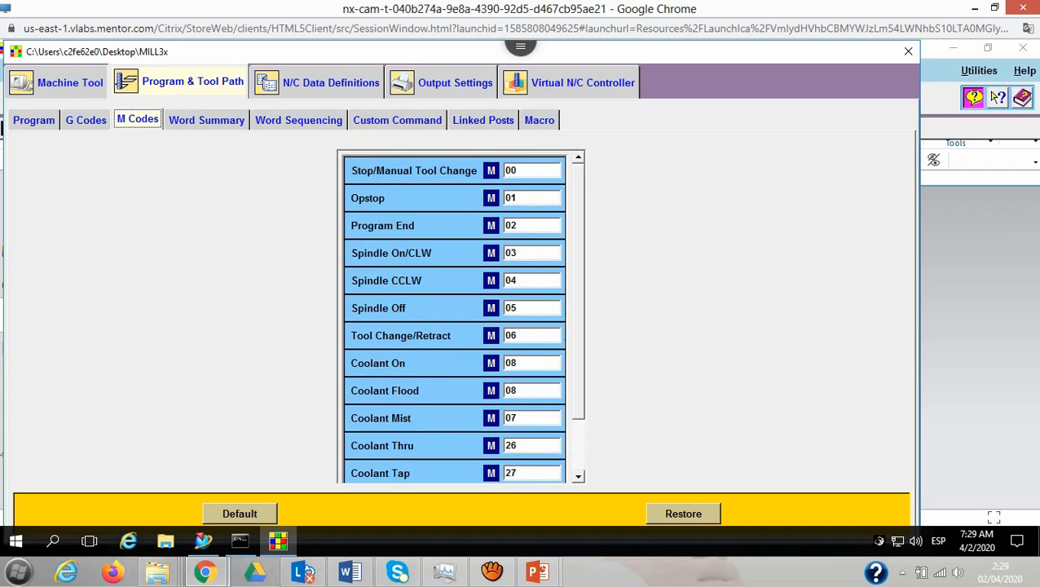
Review the word summary formats and the word output sequence of the post
left_click(206, 120)
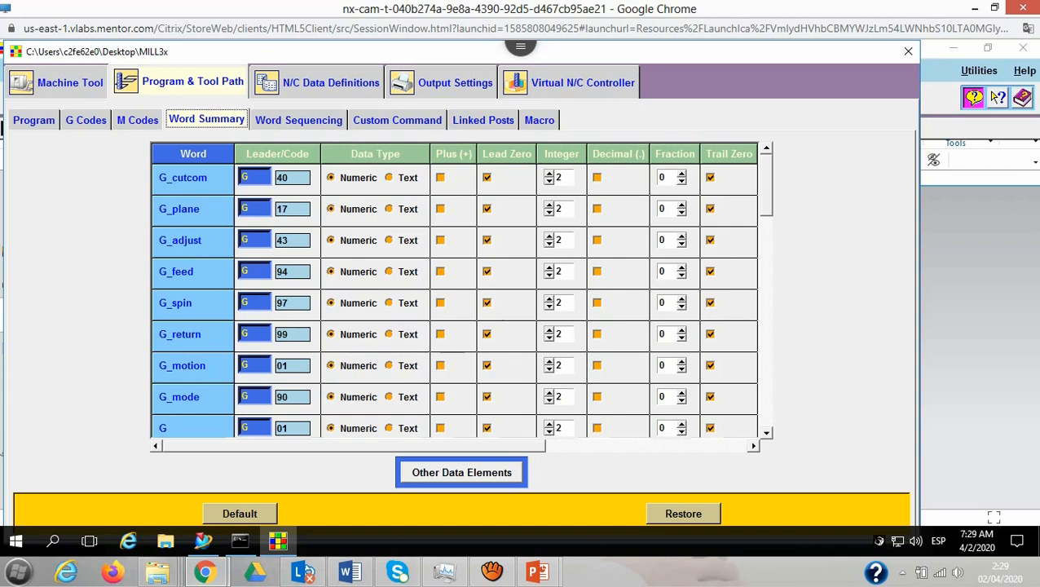
left_click(298, 120)
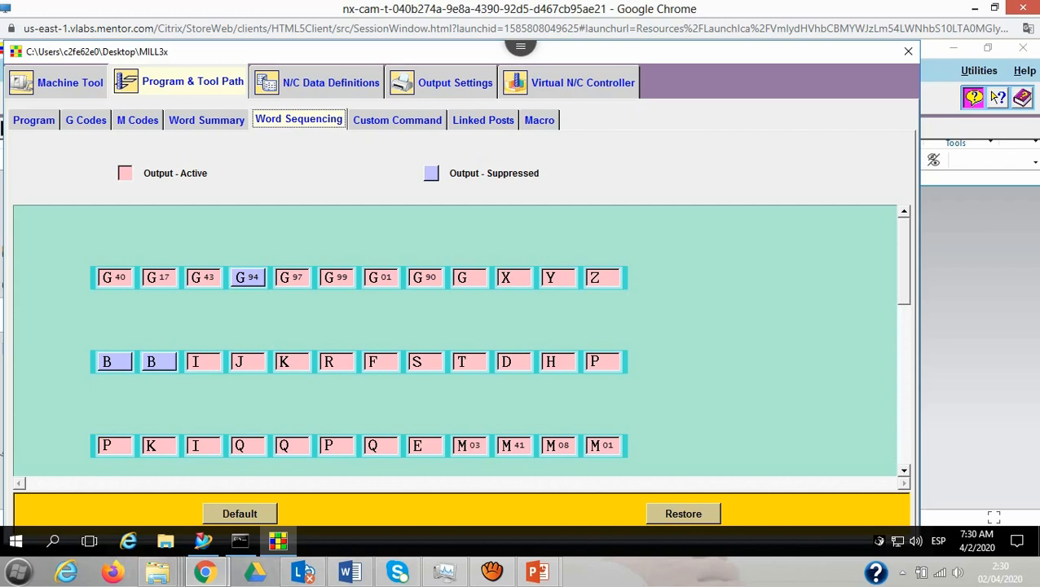
scroll(456, 339, "down", 5)
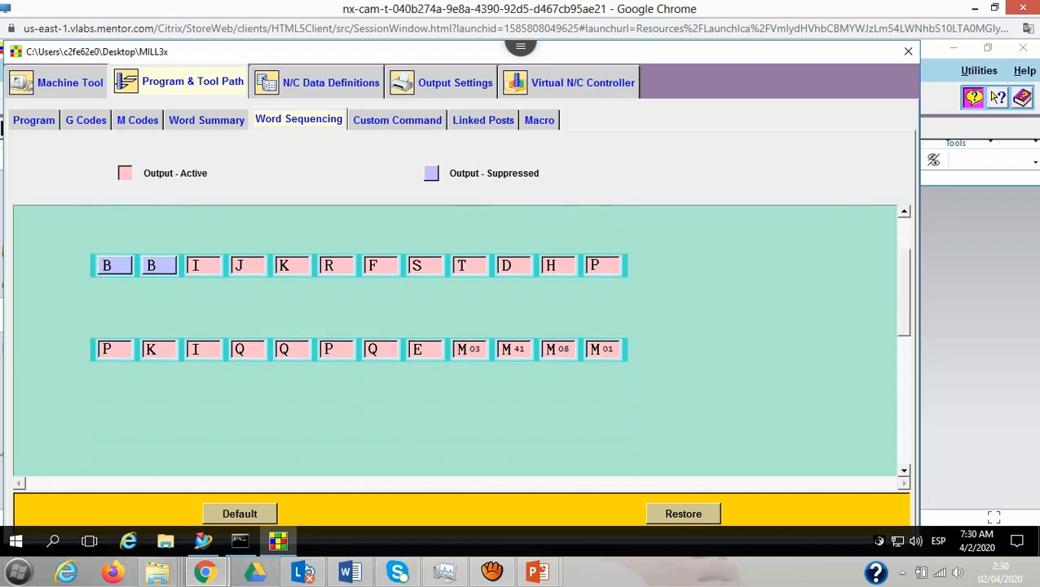
scroll(457, 339, "up", 5)
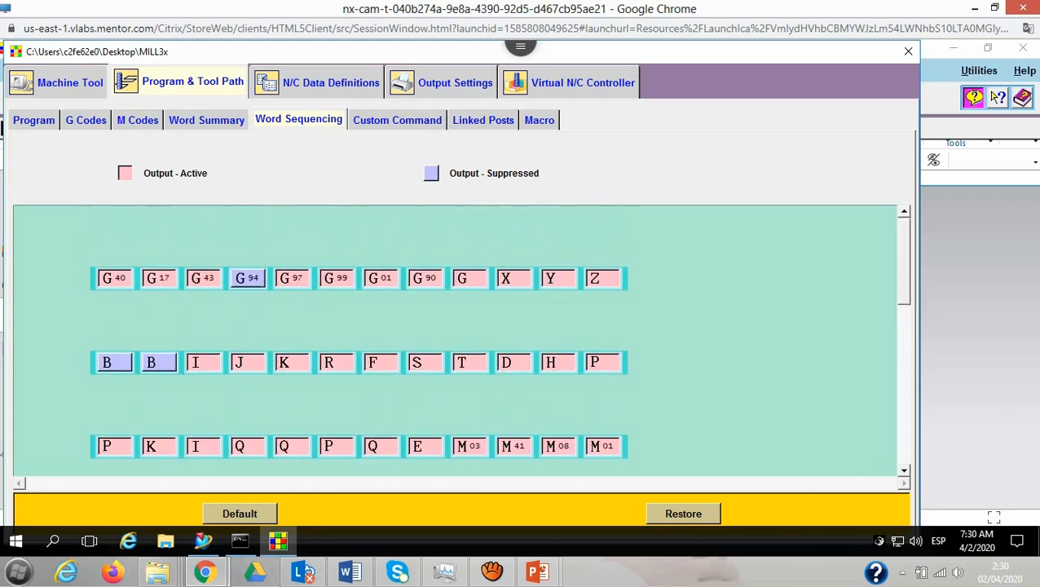
Examine the post's custom command list and the full code of PB_CMD_FEEDRATE_NUMBER
left_click(397, 120)
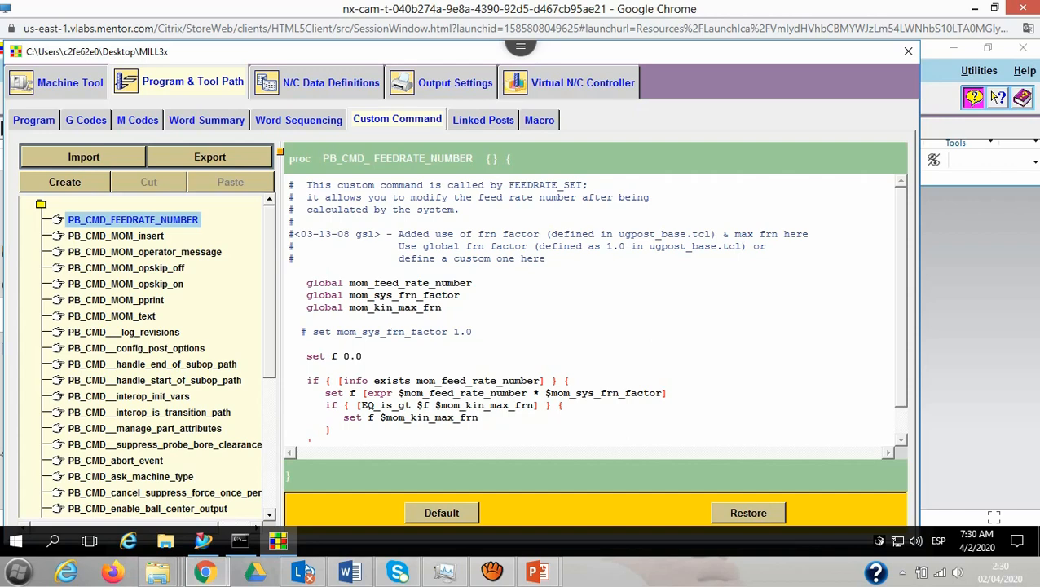
scroll(593, 310, "down", 2)
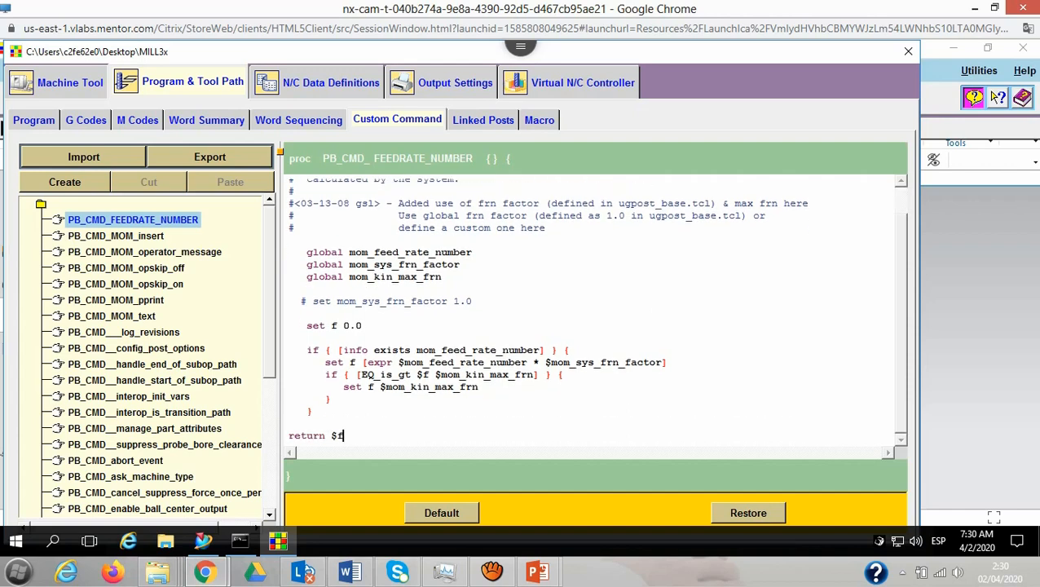
scroll(147, 359, "down", 2)
scroll(147, 359, "down", 5)
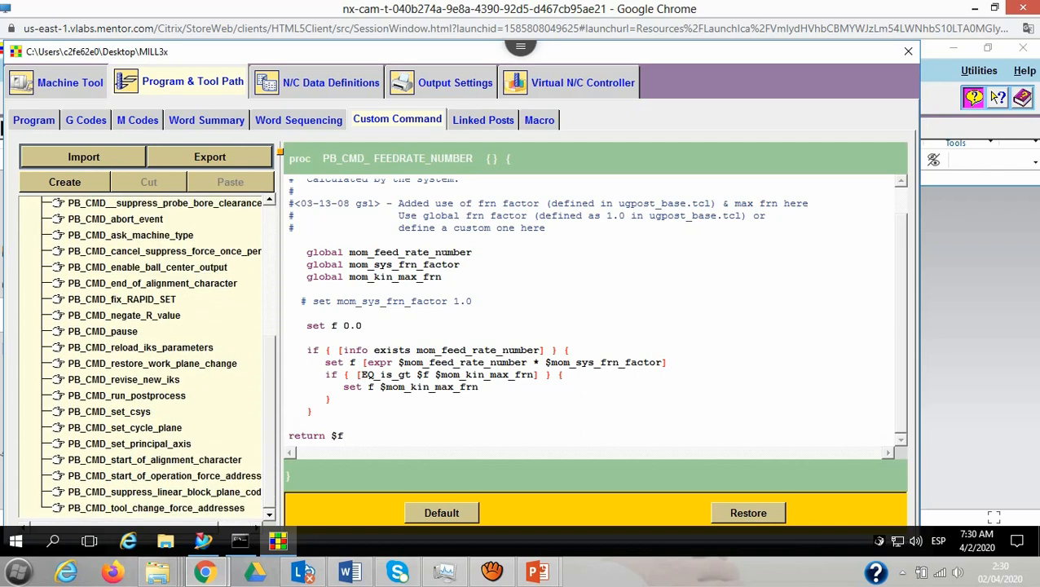
scroll(147, 358, "up", 6)
scroll(147, 358, "up", 1)
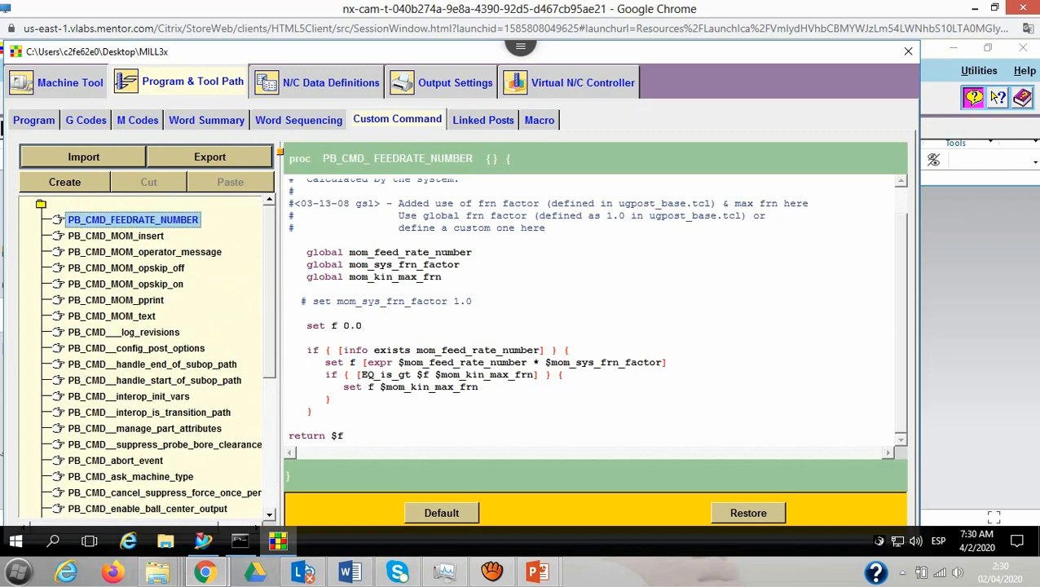
Examine the MOM custom commands one by one, from MOM_insert through operator_message, opskip and pprint to the complete MOM_text code
left_click(116, 236)
left_click(145, 252)
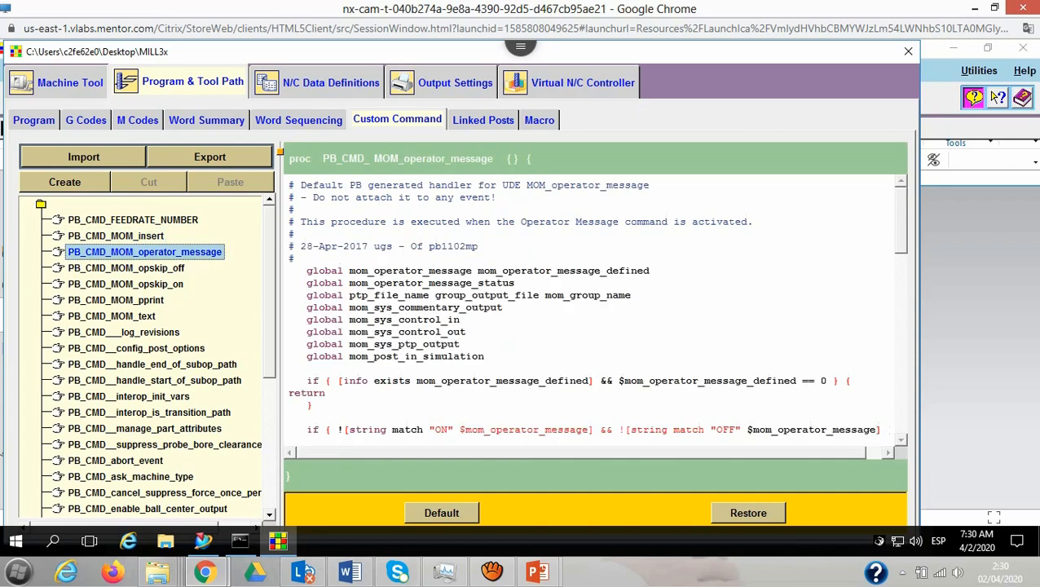
left_click(126, 268)
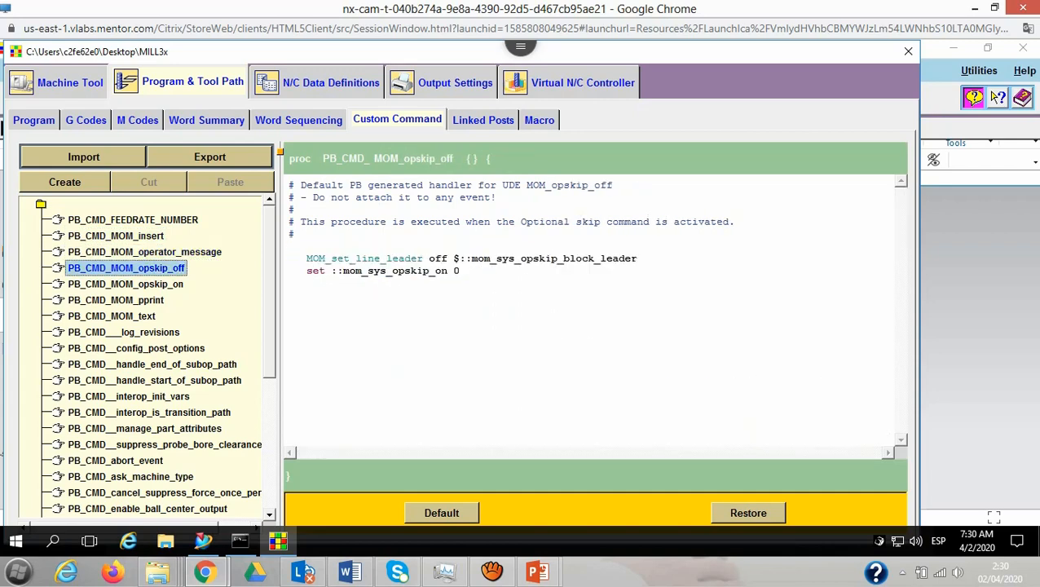
left_click(126, 284)
left_click(116, 300)
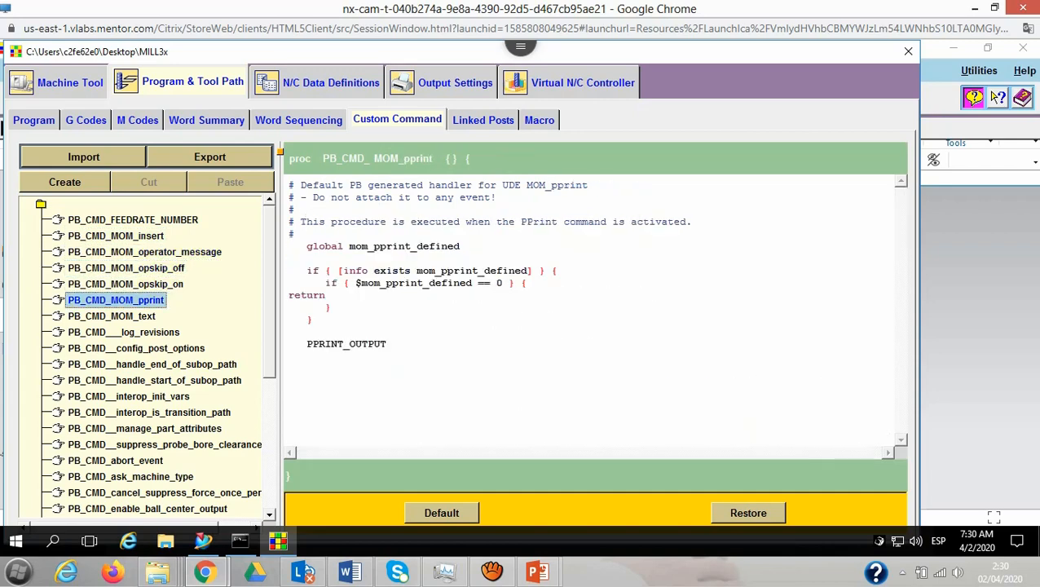
left_click(111, 317)
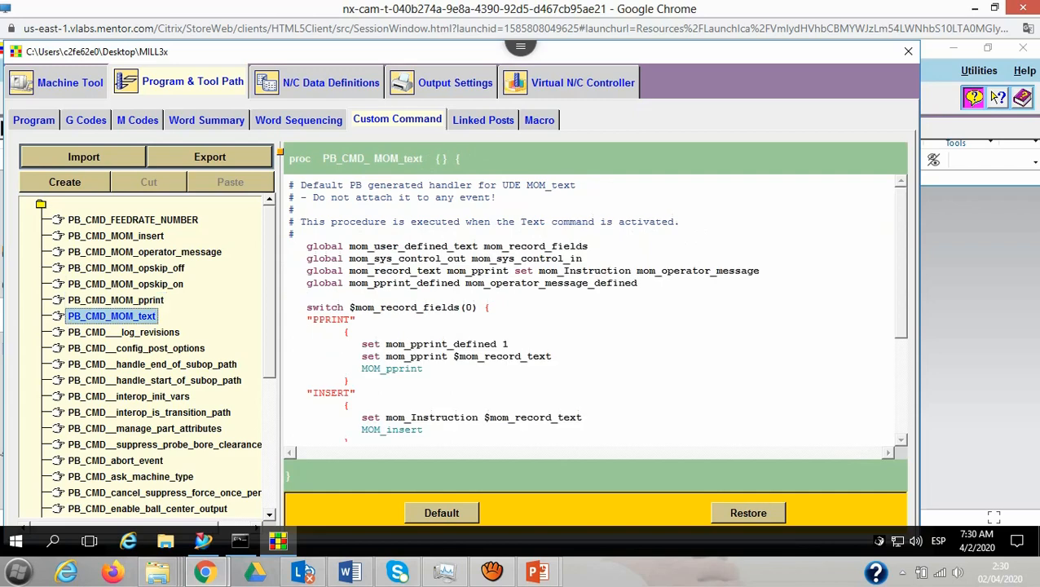
scroll(147, 351, "down", 2)
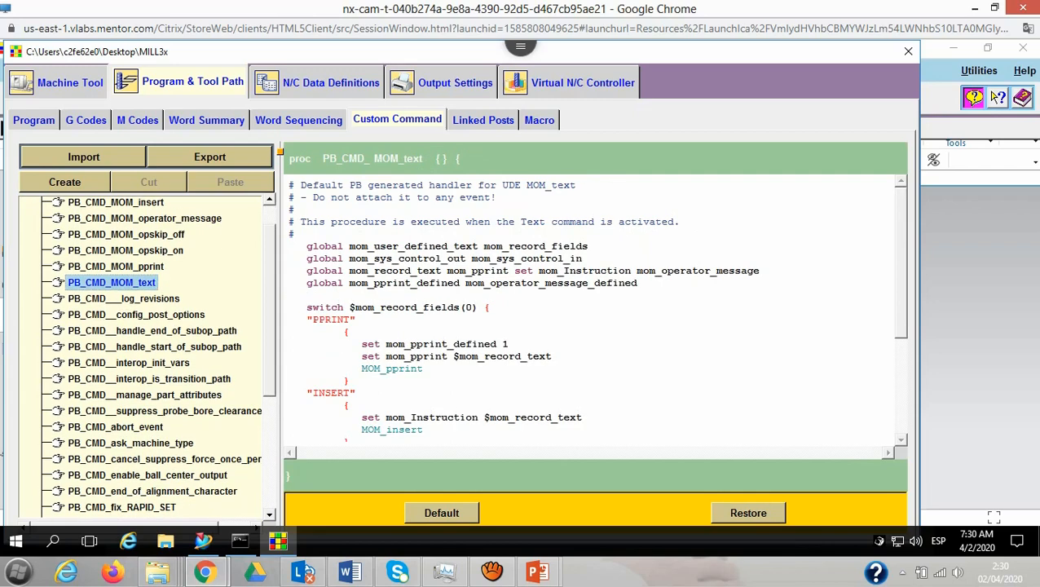
scroll(595, 310, "down", 4)
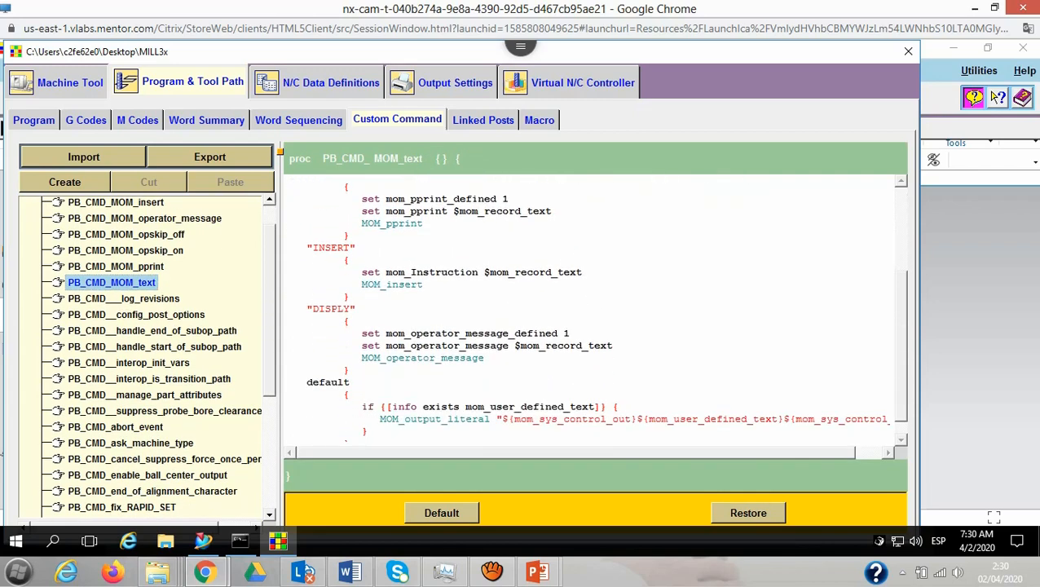
scroll(595, 310, "down", 1)
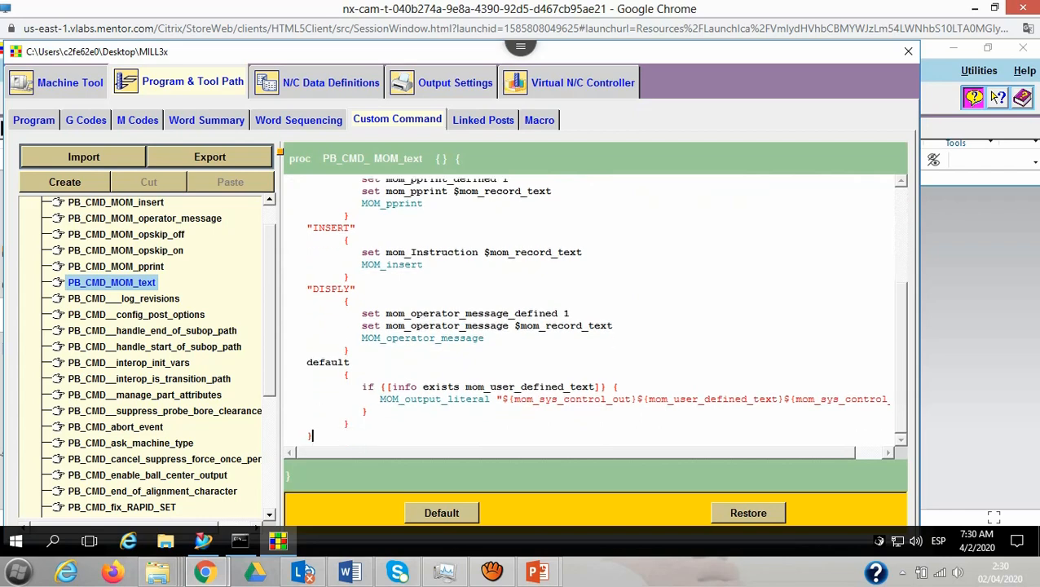
scroll(595, 309, "up", 6)
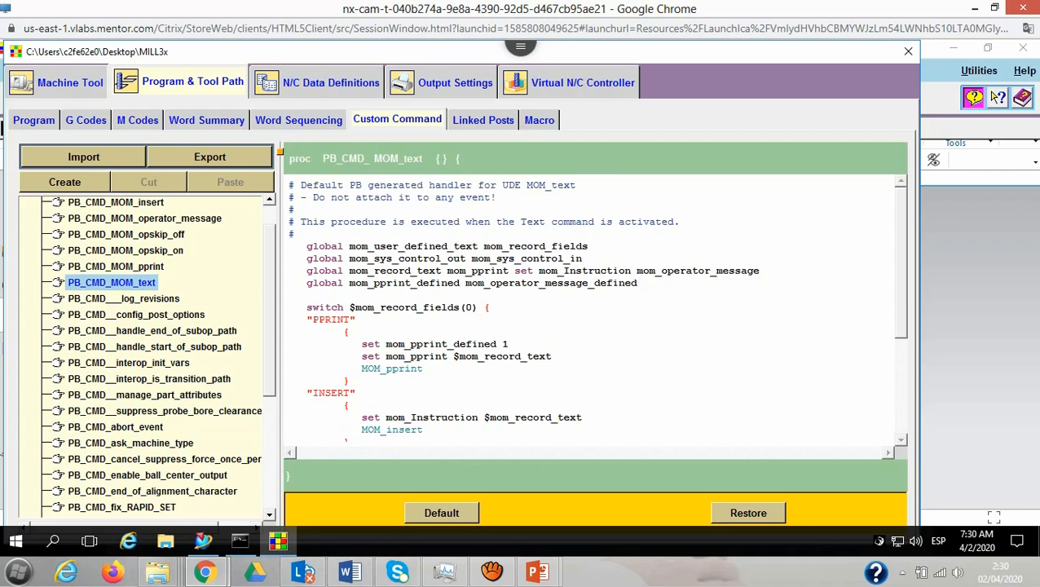
Review the post's linked posts settings and its macro definitions
left_click(484, 120)
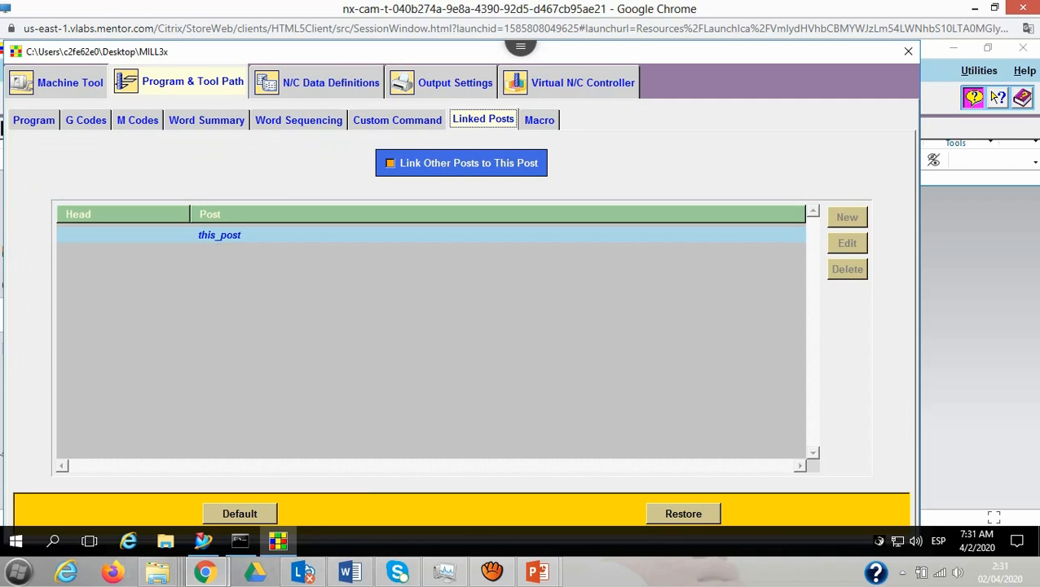
left_click(539, 120)
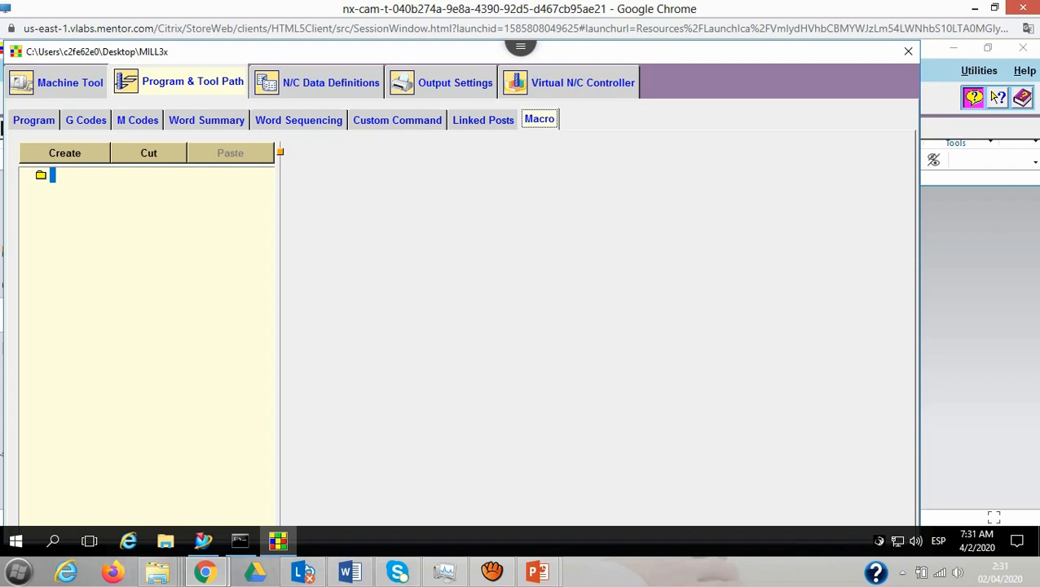
Examine the N/C block definitions, including absolute_mode, auxfun, circular_move and cutcom_off, and look through the rest of the block list
left_click(318, 83)
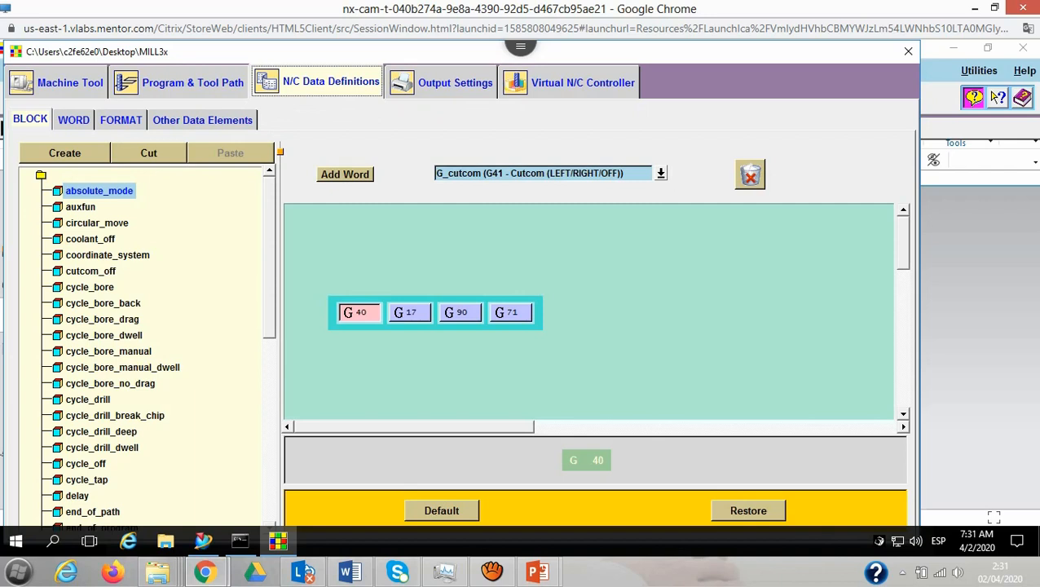
left_click(31, 119)
left_click(99, 191)
left_click(80, 207)
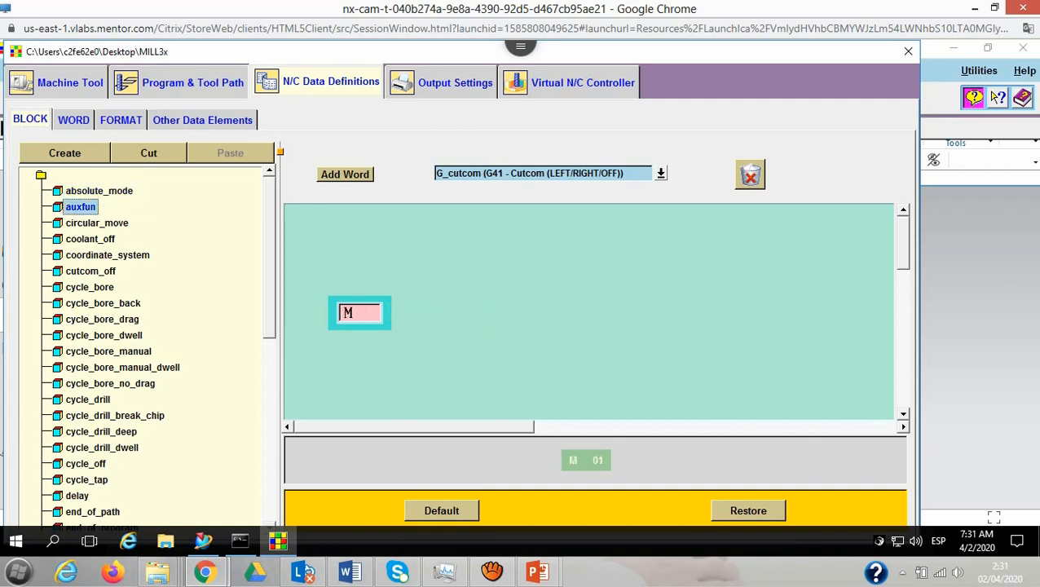
left_click(97, 222)
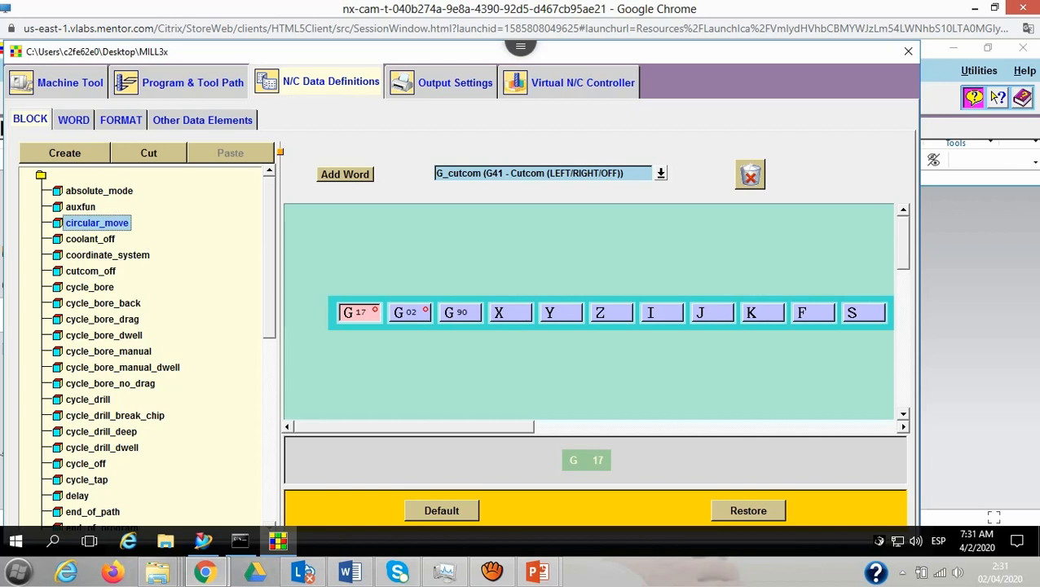
left_click(91, 239)
key("Down")
key("Down")
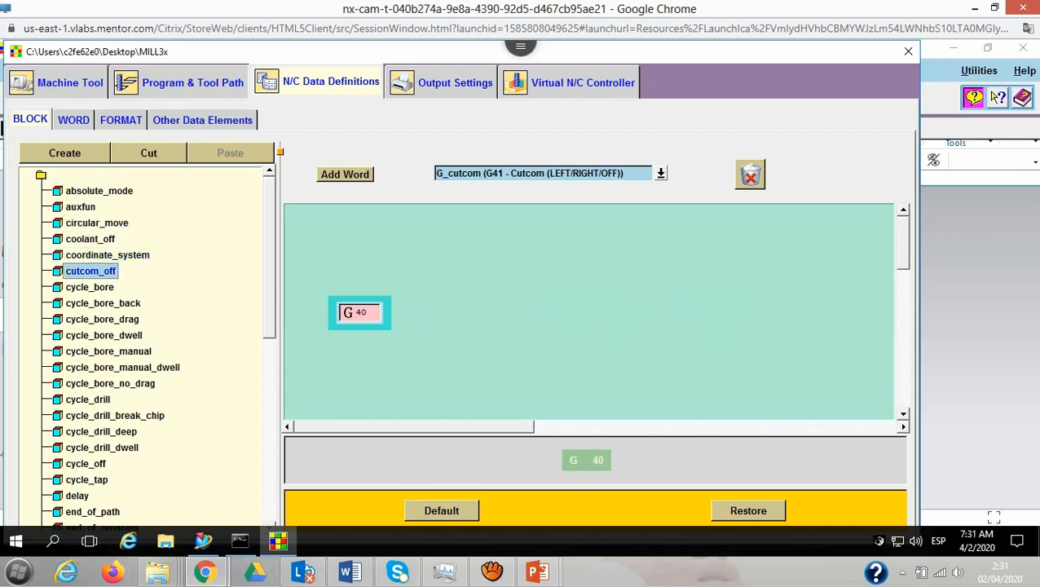
scroll(147, 346, "down", 3)
scroll(147, 347, "down", 3)
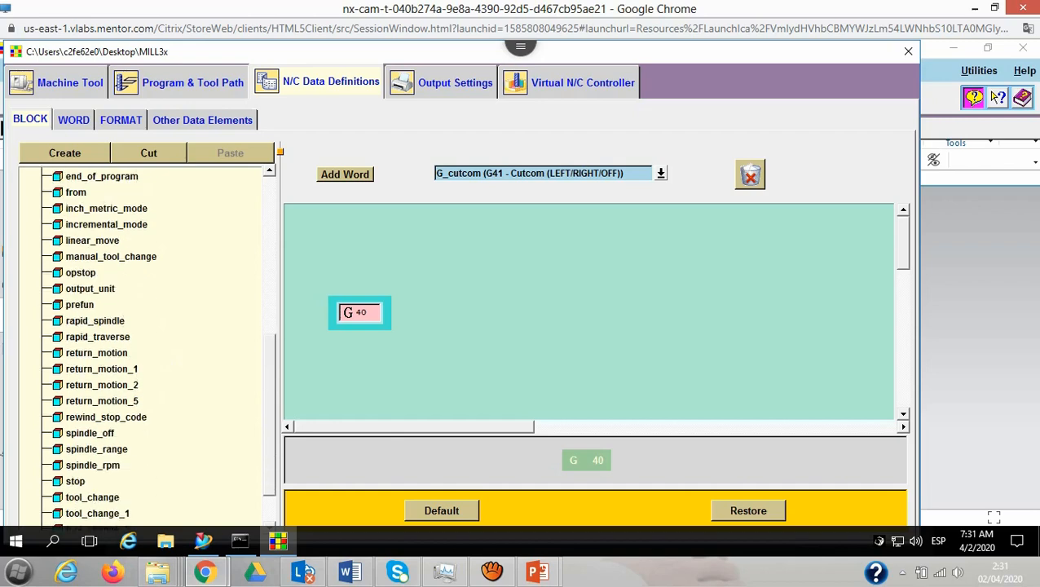
scroll(146, 347, "up", 9)
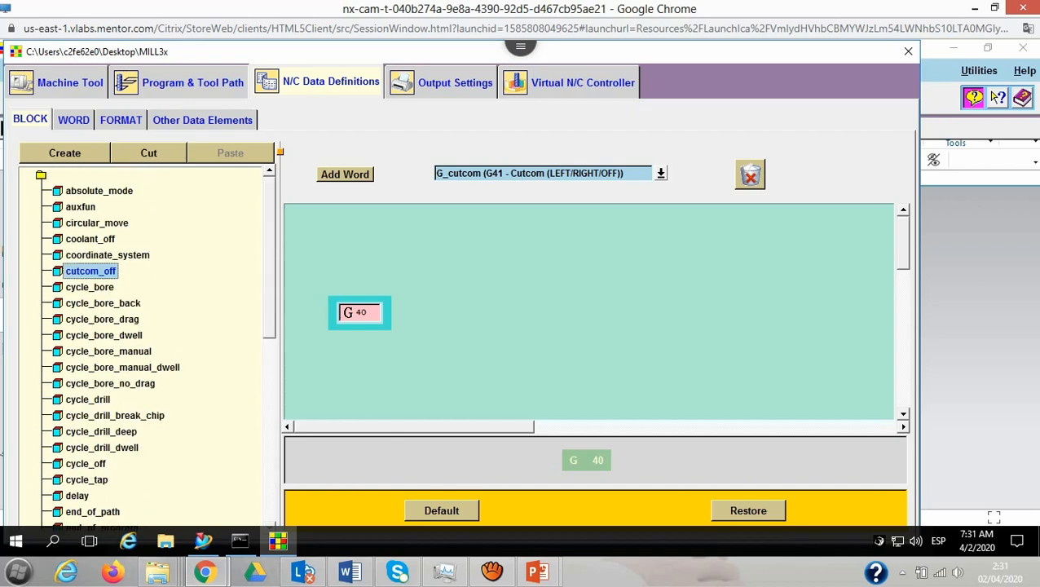
Review the N/C word and format definitions and the other data elements such as sequence numbering and special characters
left_click(73, 120)
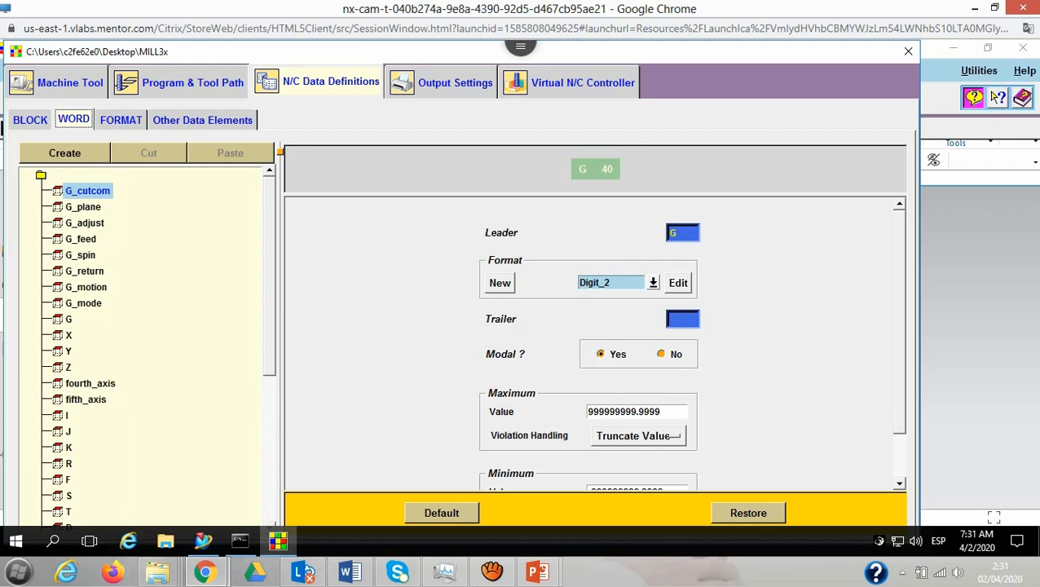
left_click(120, 120)
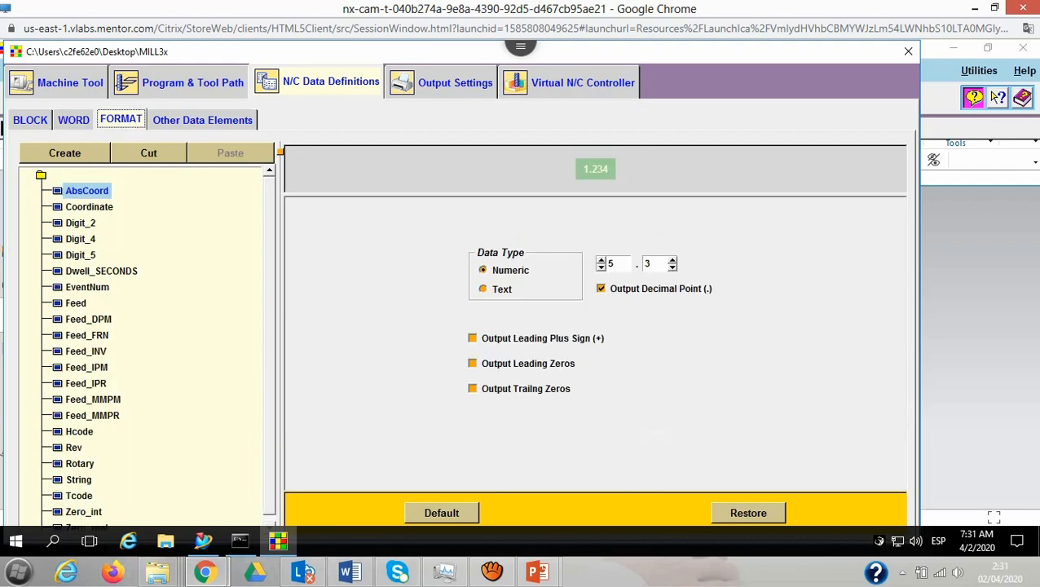
left_click(202, 119)
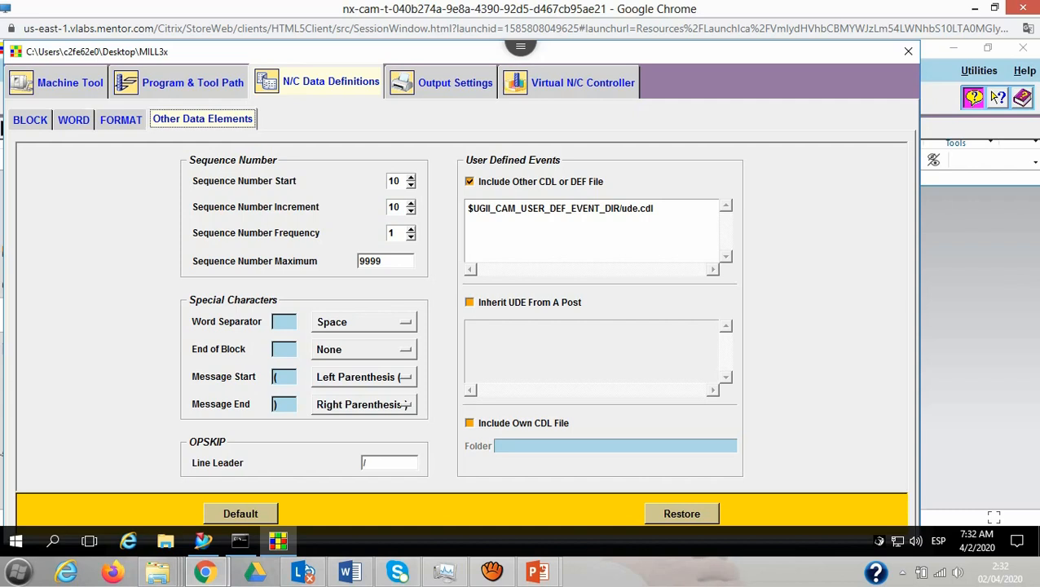
Review the listing file output settings and set the N/C output file extension to cnc
left_click(443, 82)
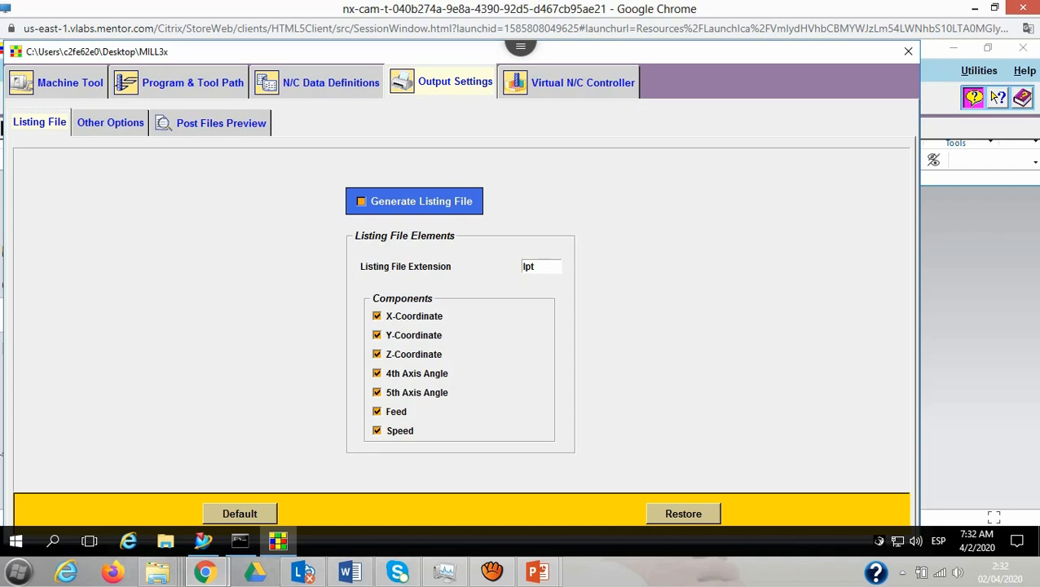
left_click(110, 122)
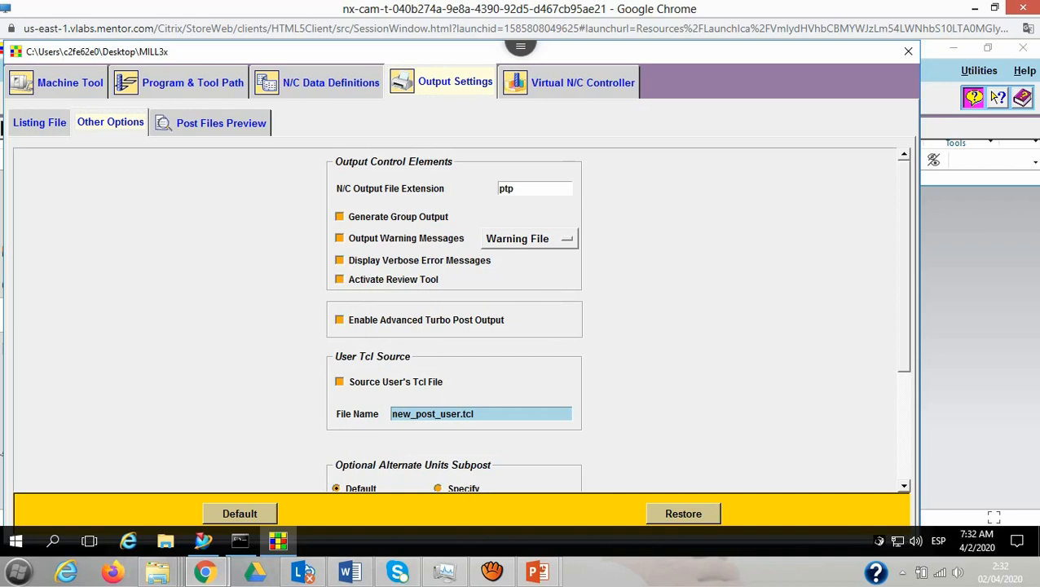
double_click(511, 188)
type("cnn")
key("BackSpace")
type("c")
key("BackSpace")
double_click(508, 188)
type("cnc")
Check the virtual N/C controller settings and save the post on the Desktop as MILL3x-Prueba.pui
left_click(569, 81)
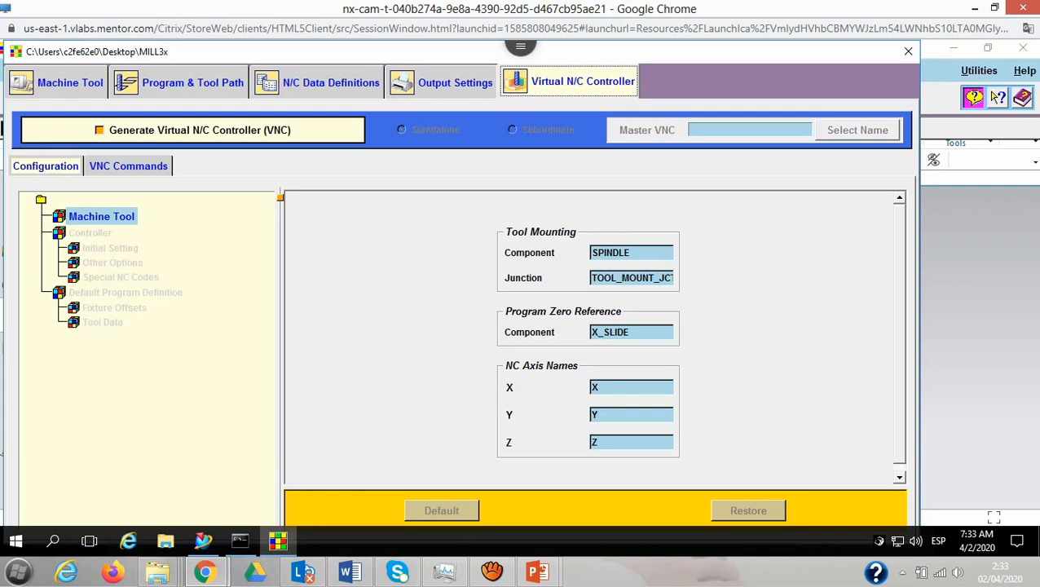
left_click_drag(457, 51, 517, 185)
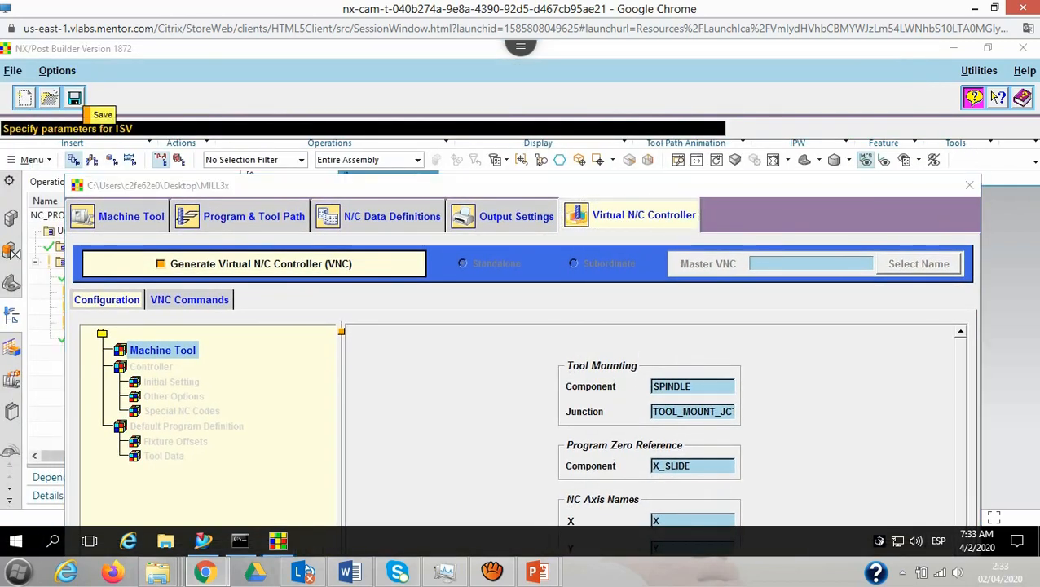
left_click(74, 98)
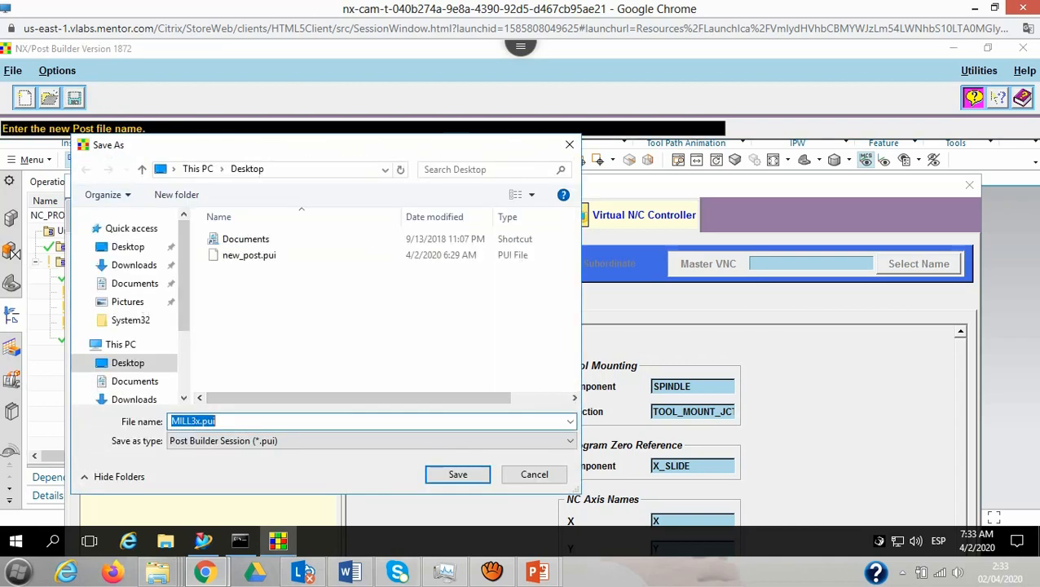
left_click(201, 421)
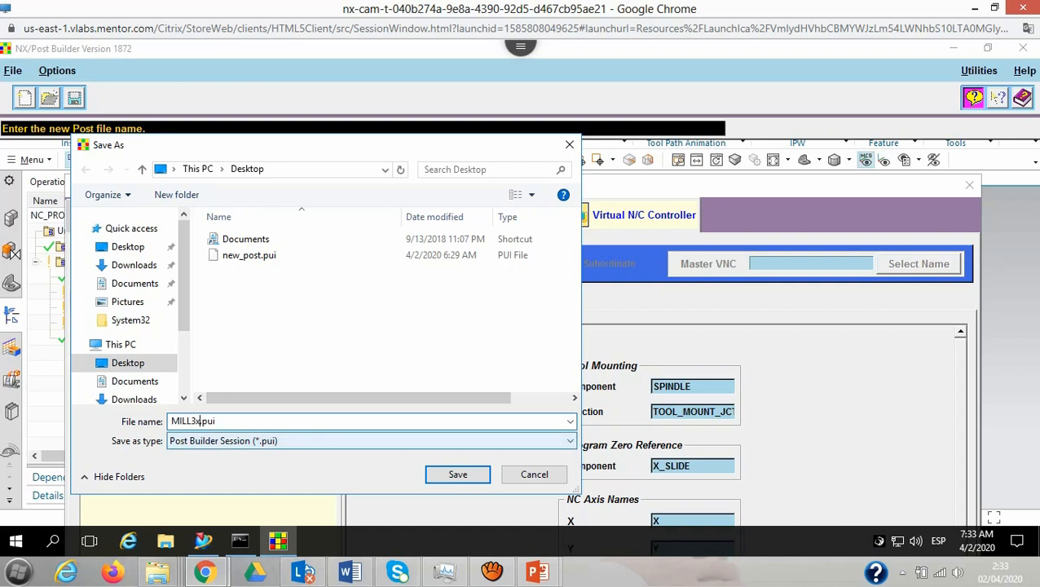
type("-Prueba")
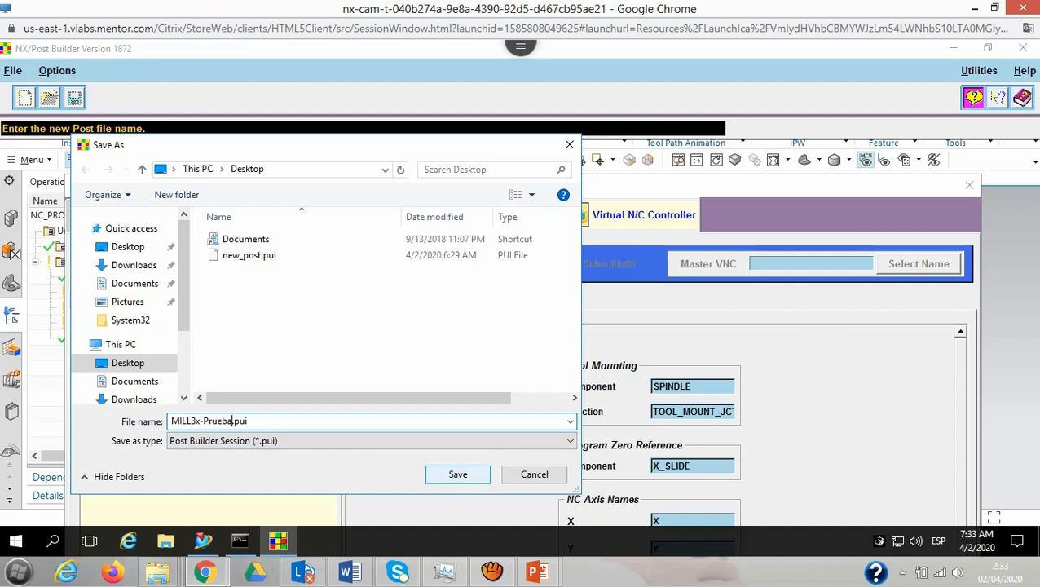
left_click(457, 474)
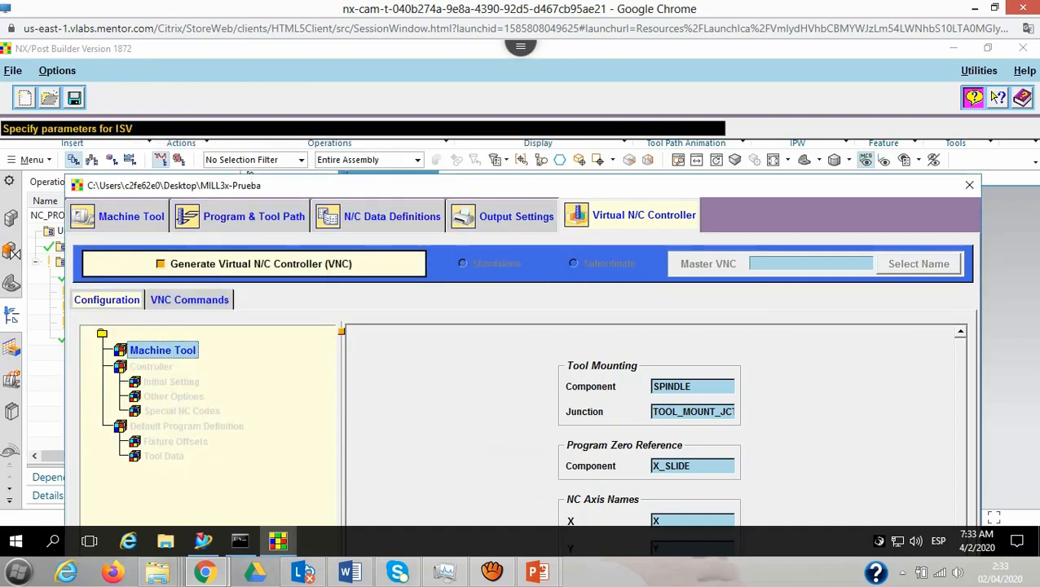
Switch to NX and load MILL3x-Prueba.pui from the Desktop as the postprocessor for the CAVITY_MILL operation
left_click(203, 542)
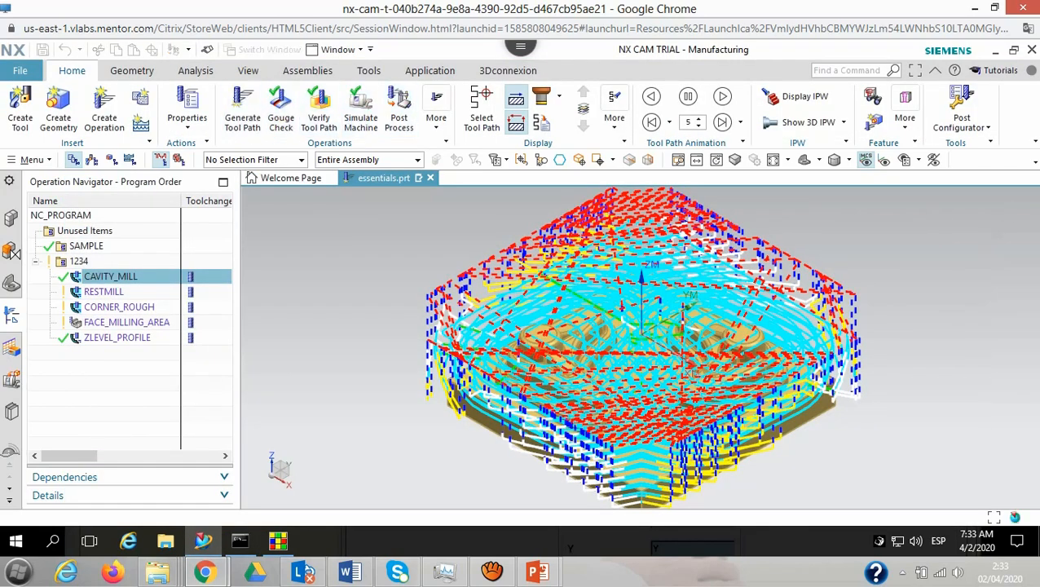
left_click(399, 114)
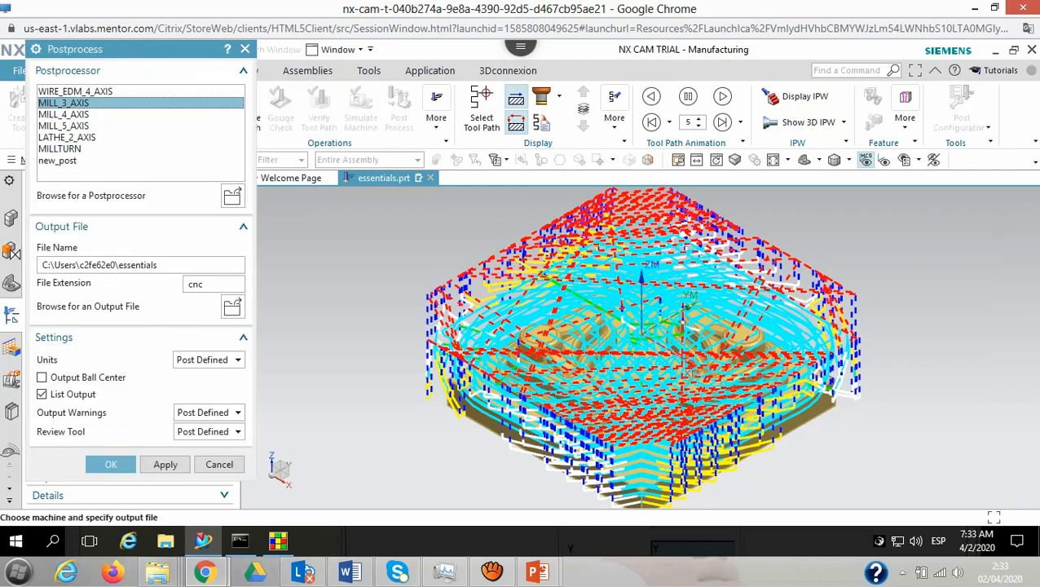
left_click(232, 195)
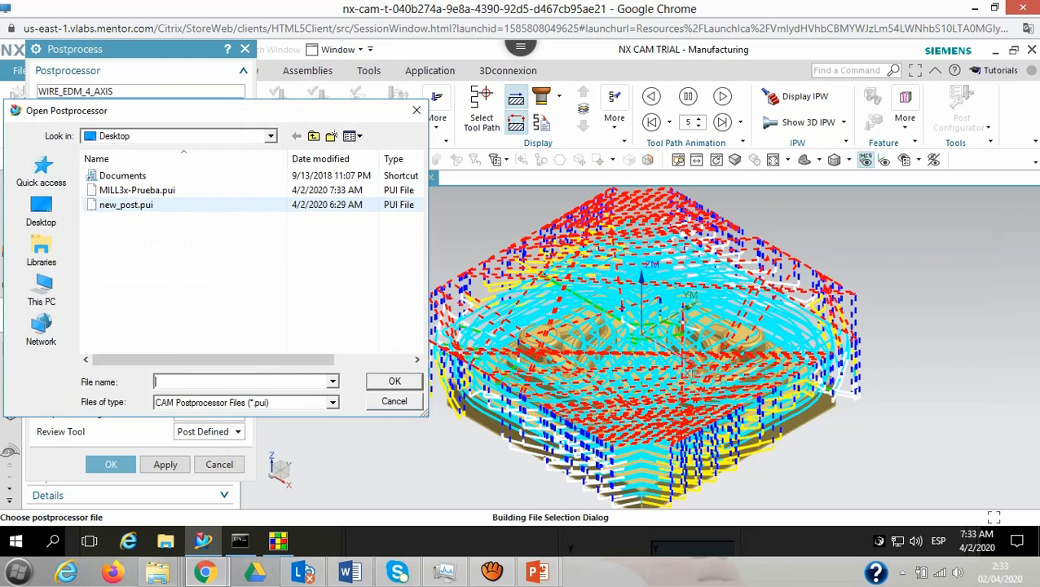
left_click(217, 192)
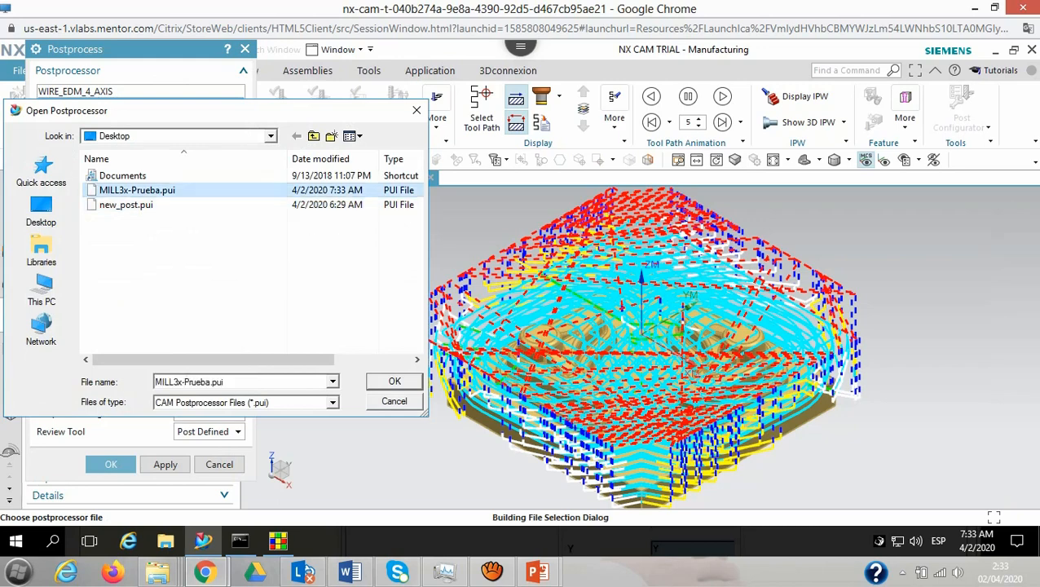
left_click(394, 381)
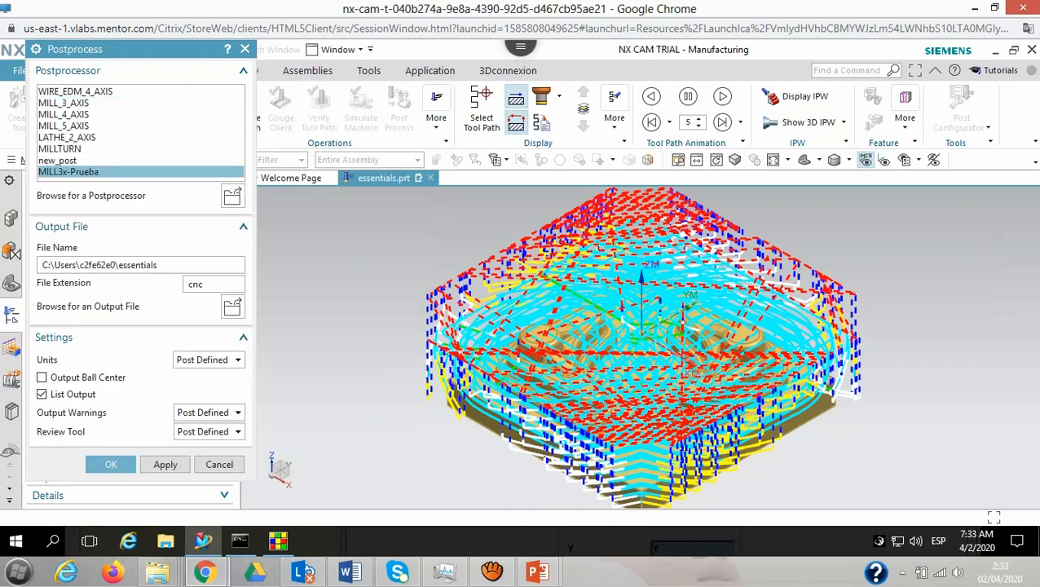
Postprocess CAVITY_MILL with MILL3x-Prueba, overwriting essentials.cnc, and review the opening blocks of the N/C listing before closing it
double_click(196, 284)
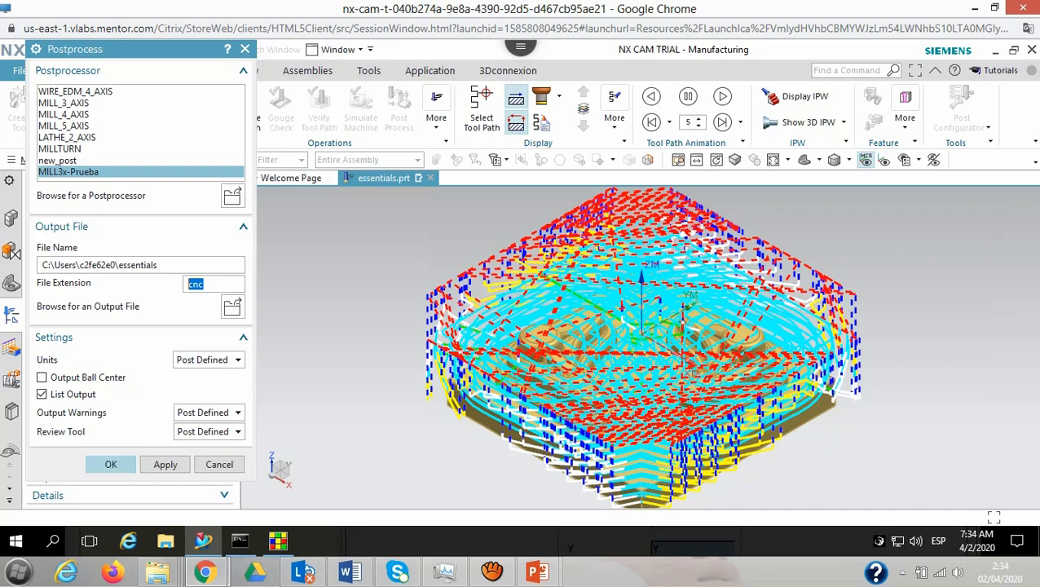
left_click(111, 464)
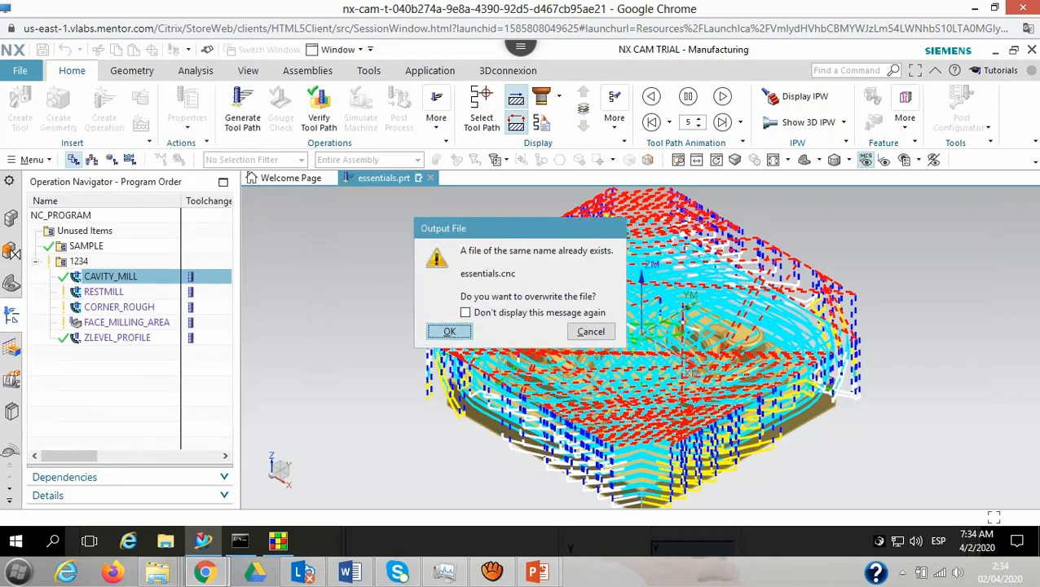
left_click(449, 331)
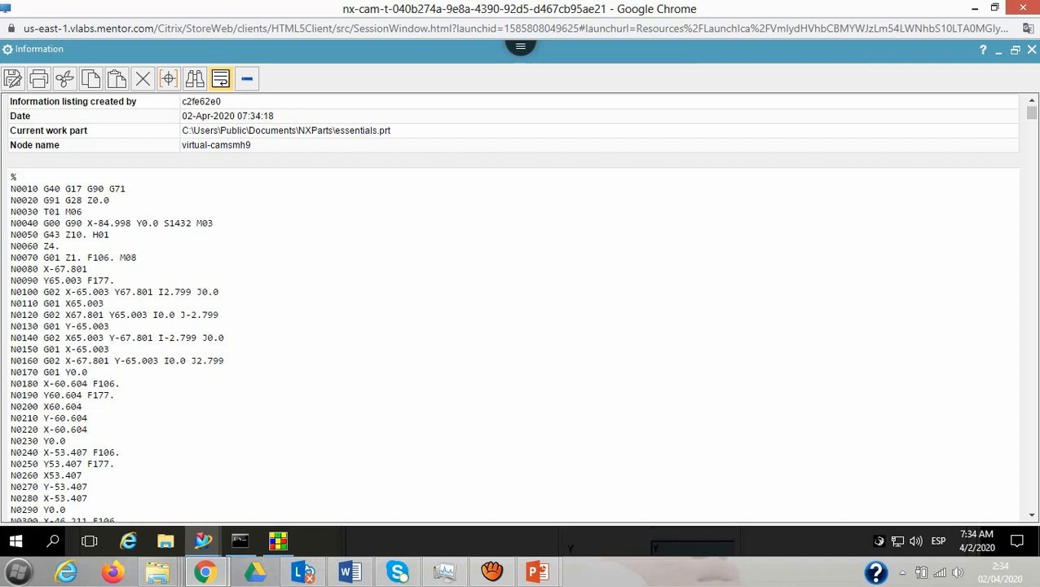
left_click_drag(120, 383, 10, 176)
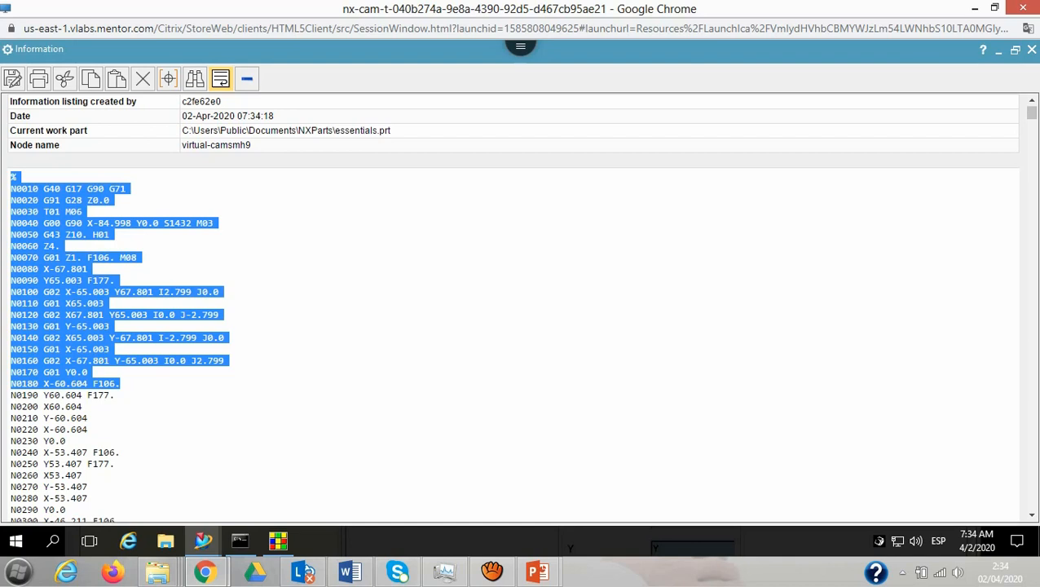
left_click(17, 177)
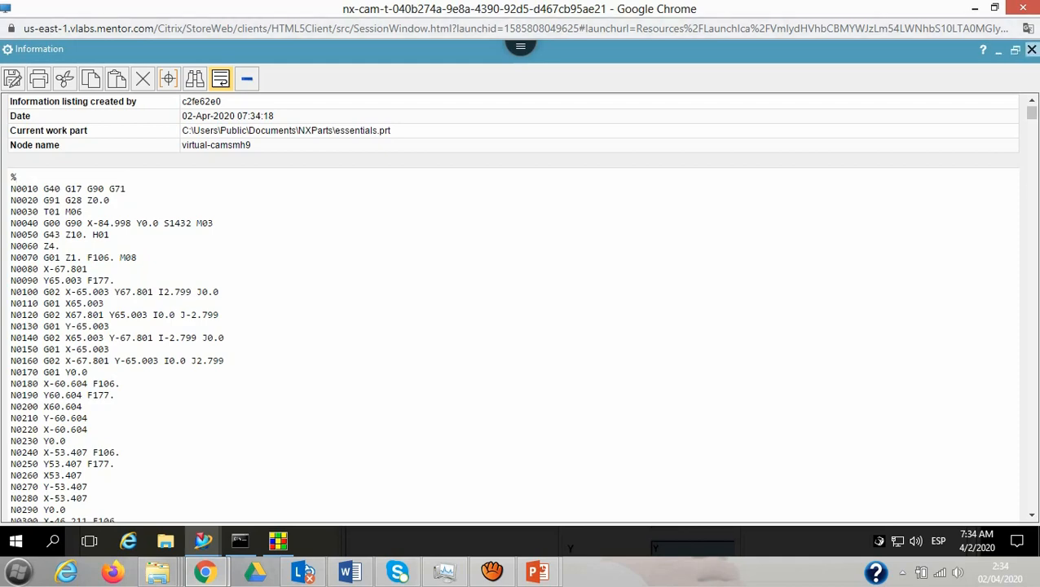
left_click(1031, 49)
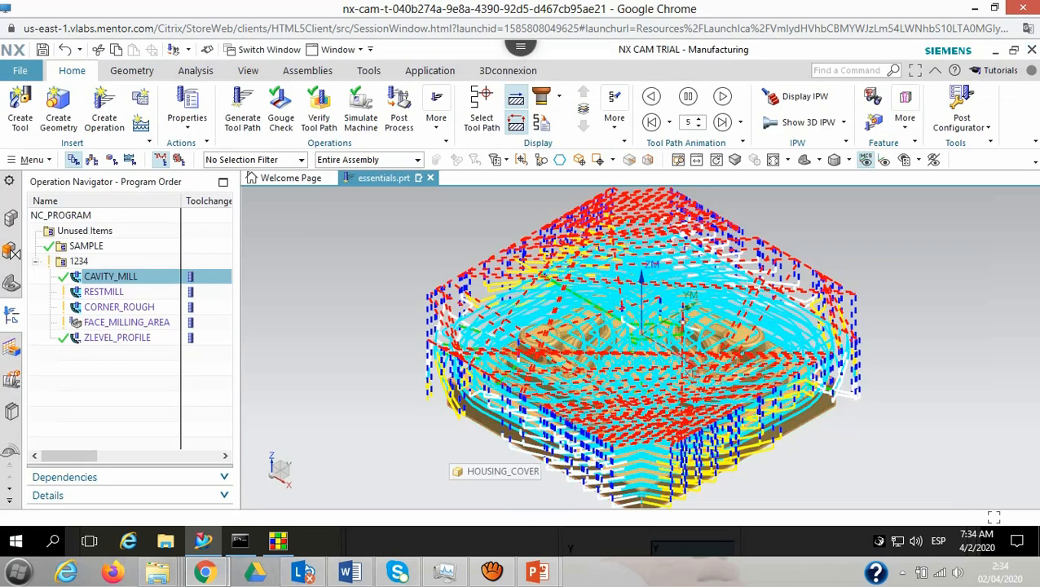
Switch to NX/Post Builder and open the % block in the End of Program event of the Program End Sequence
left_click(278, 540)
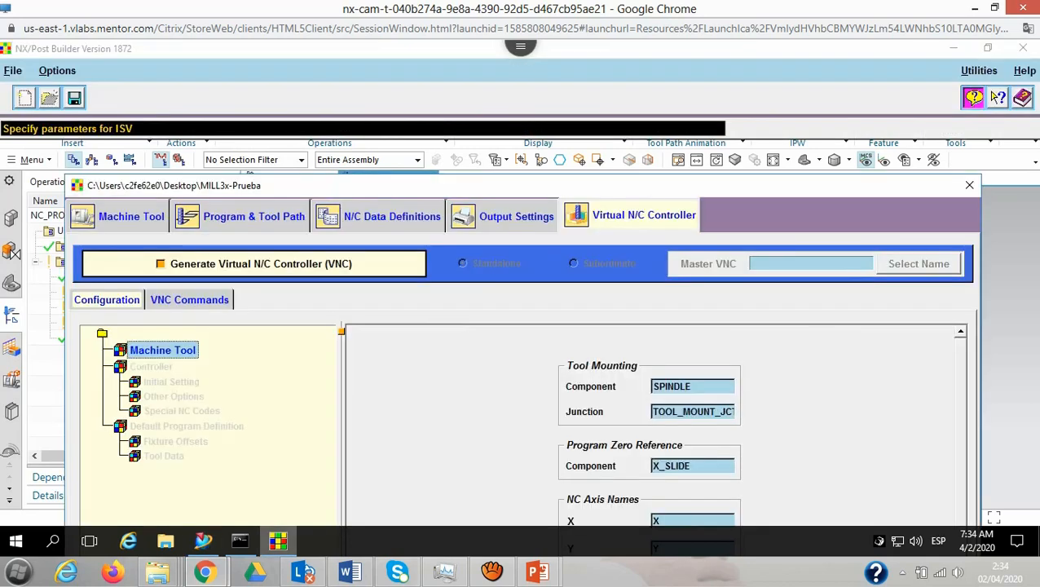
left_click(120, 216)
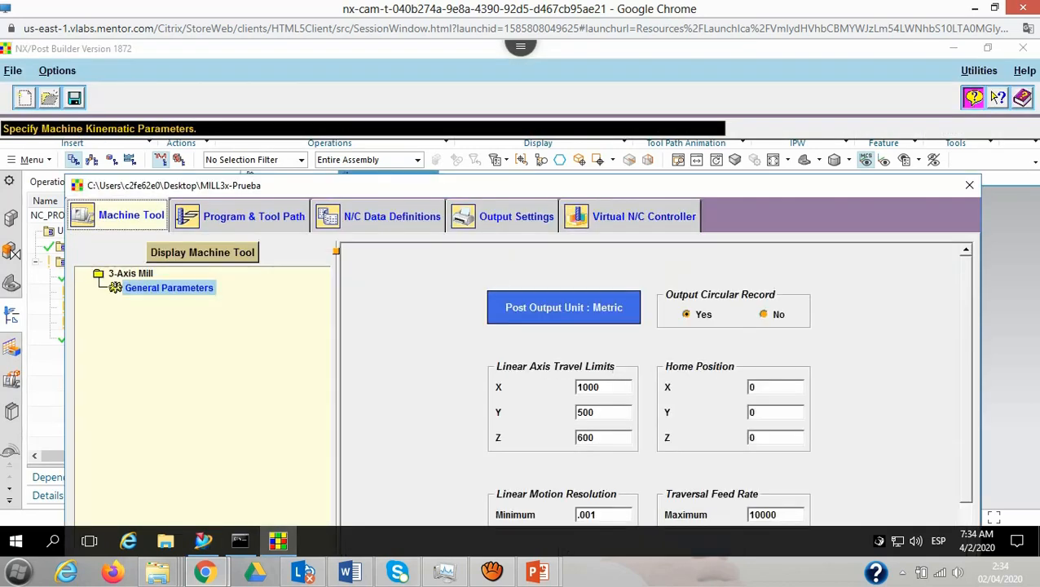
left_click(241, 216)
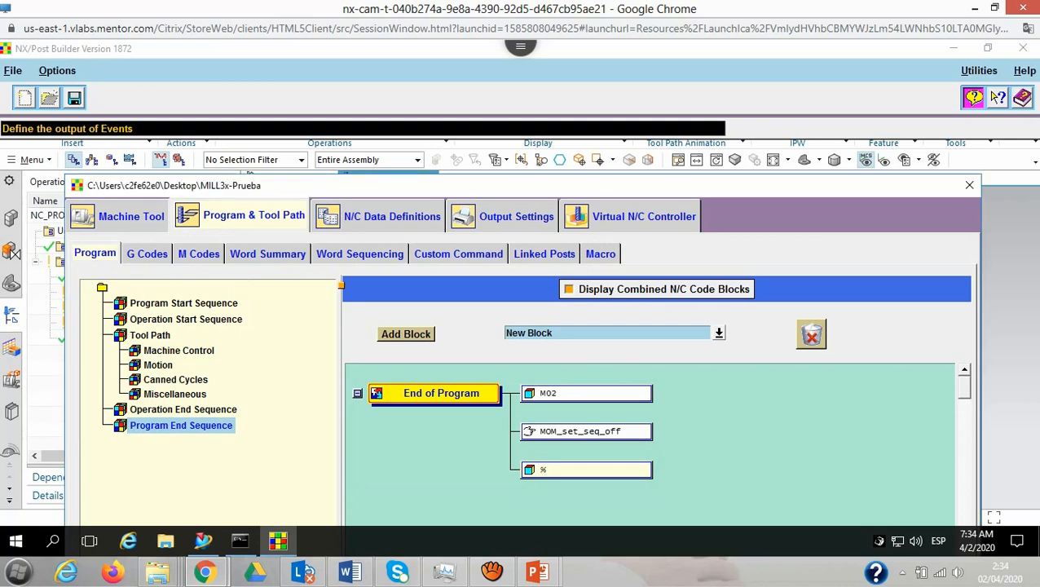
left_click(586, 471)
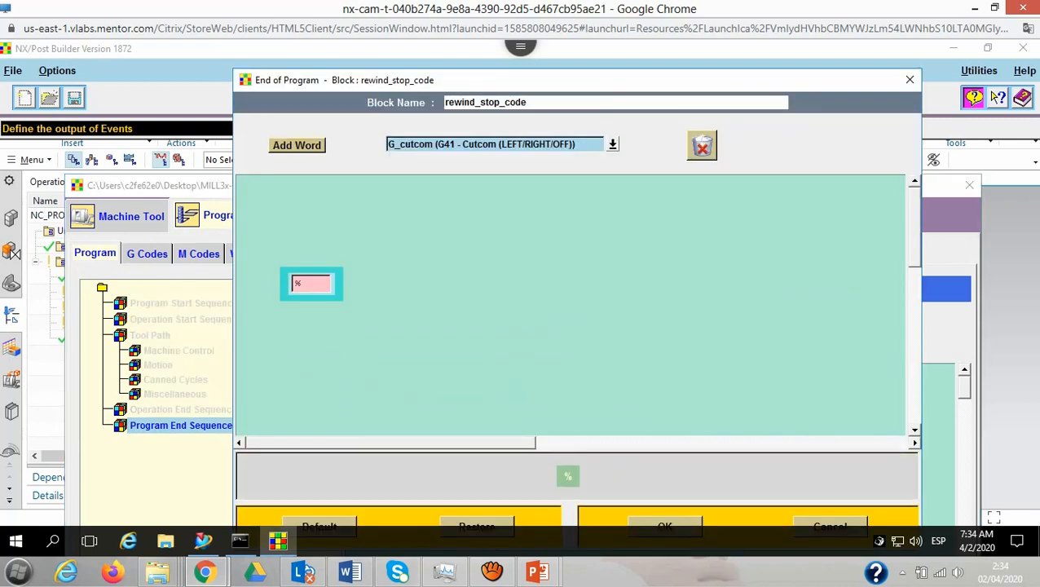
Add the text element "( TechDesign 2020 )" after the % word in the rewind_stop_code block and save the post
left_click(612, 144)
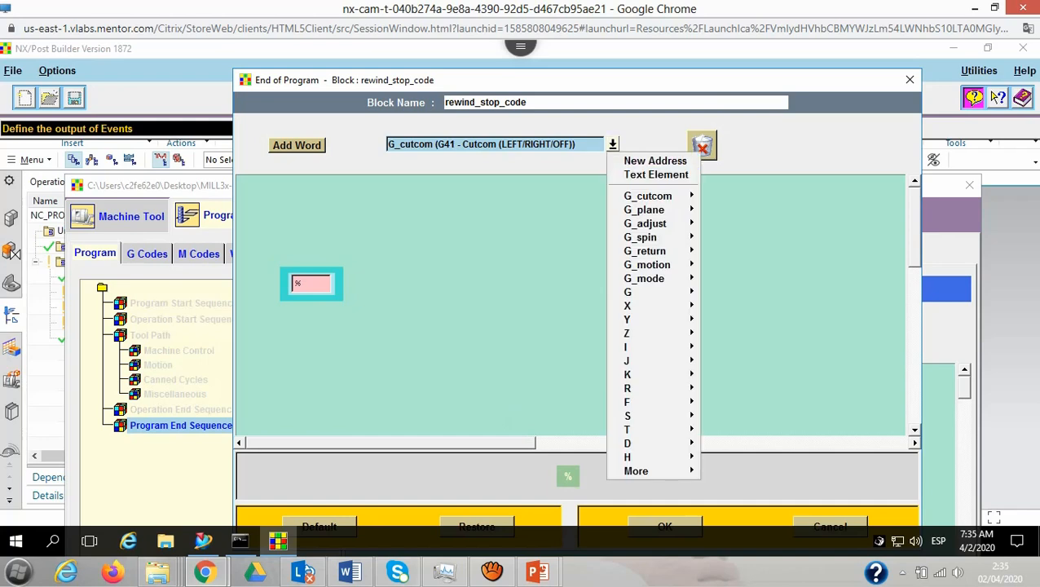
left_click(656, 175)
left_click_drag(297, 145, 332, 284)
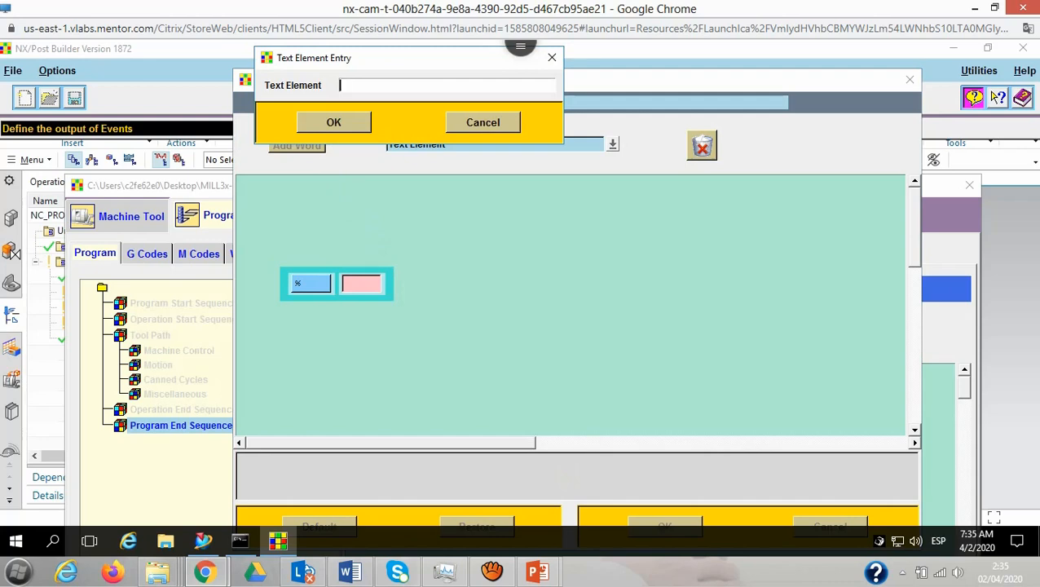
type("( TechDesign 2020")
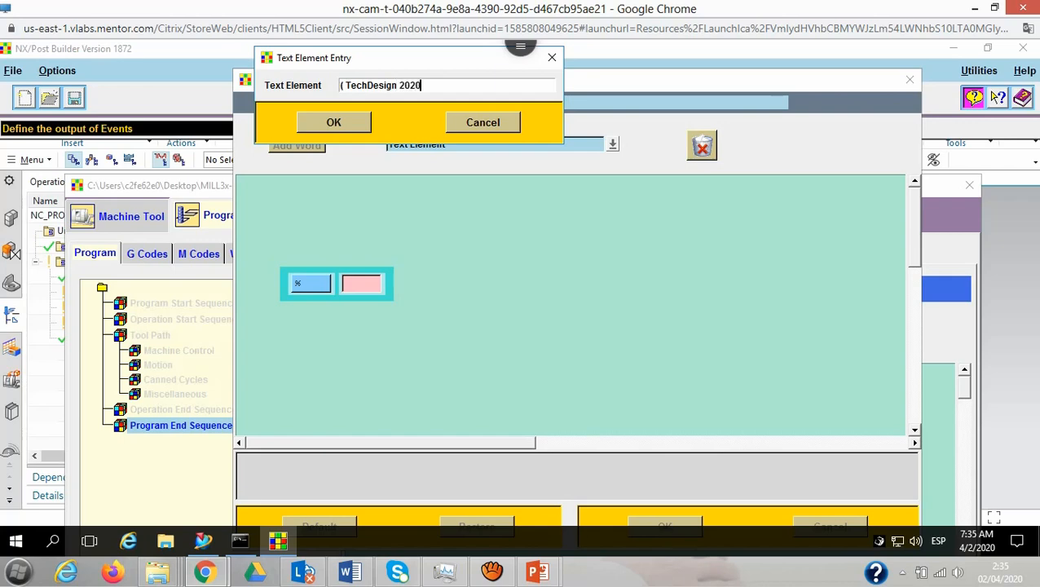
type(" )")
key("Return")
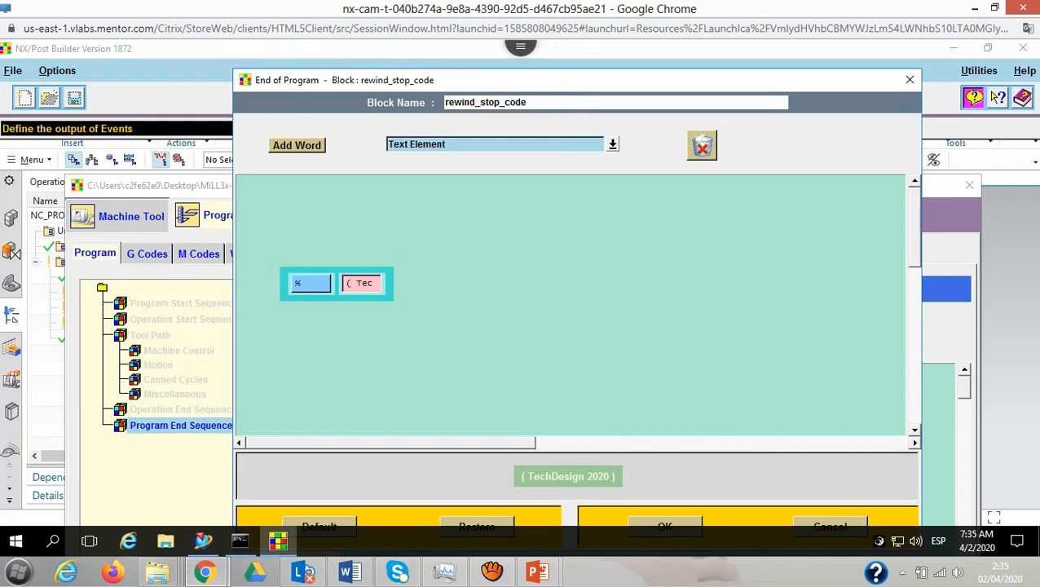
key("Return")
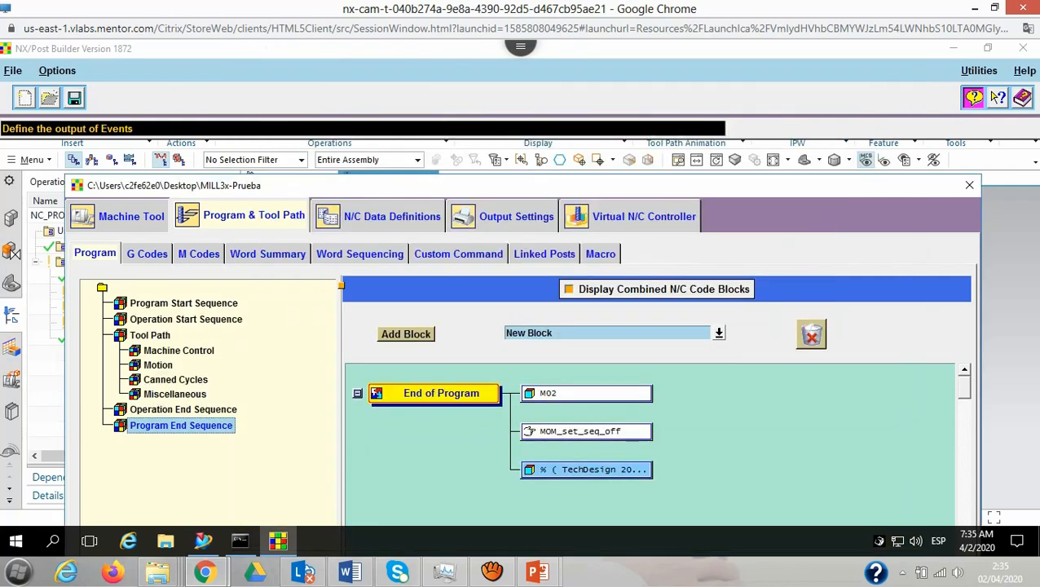
left_click(74, 98)
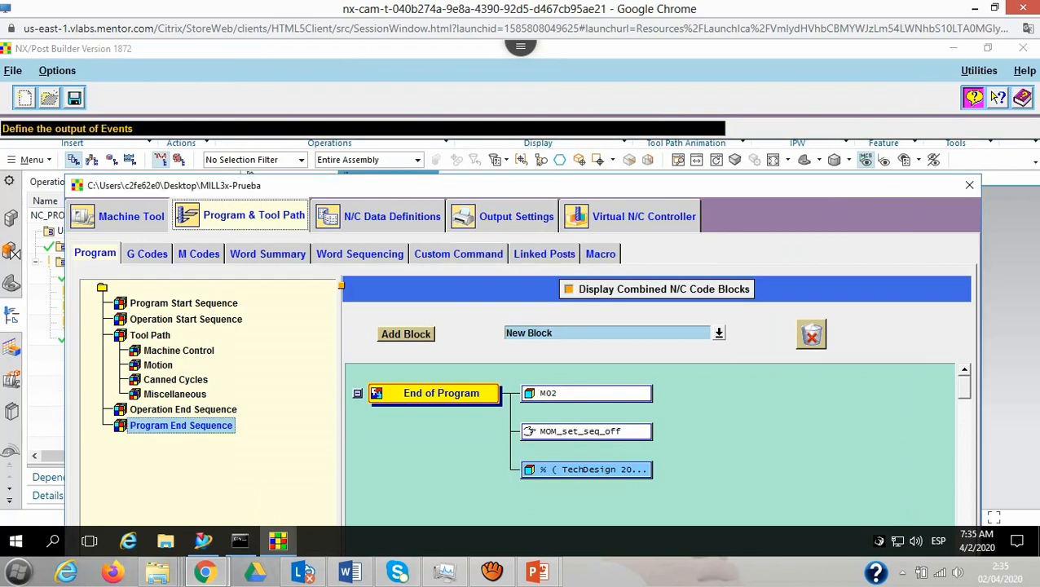
Switch to NX, postprocess CAVITY_MILL again with MILL3x-Prueba, overwriting essentials.cnc, and check the first line of the listing
left_click(203, 540)
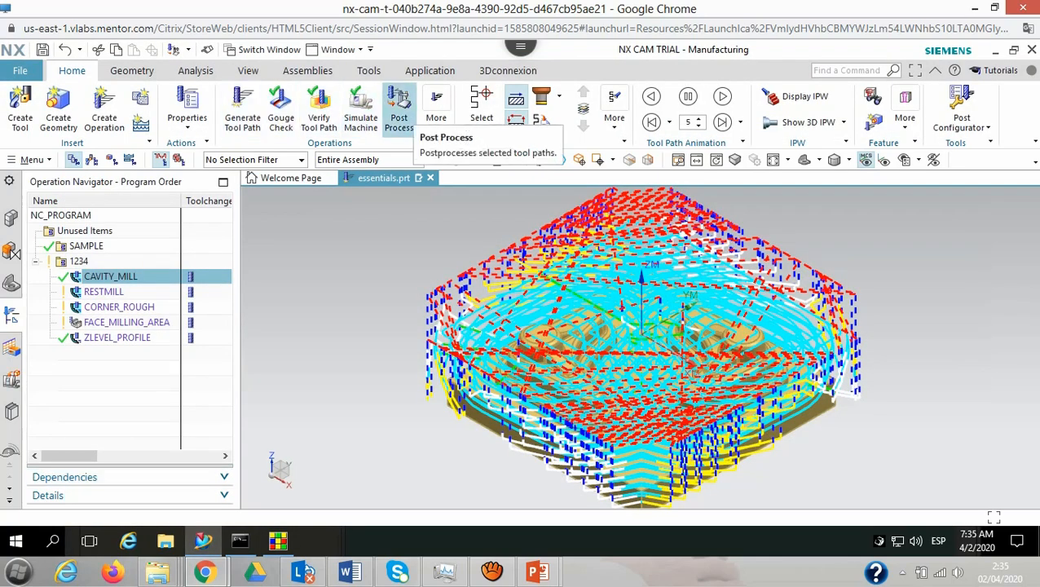
left_click(399, 112)
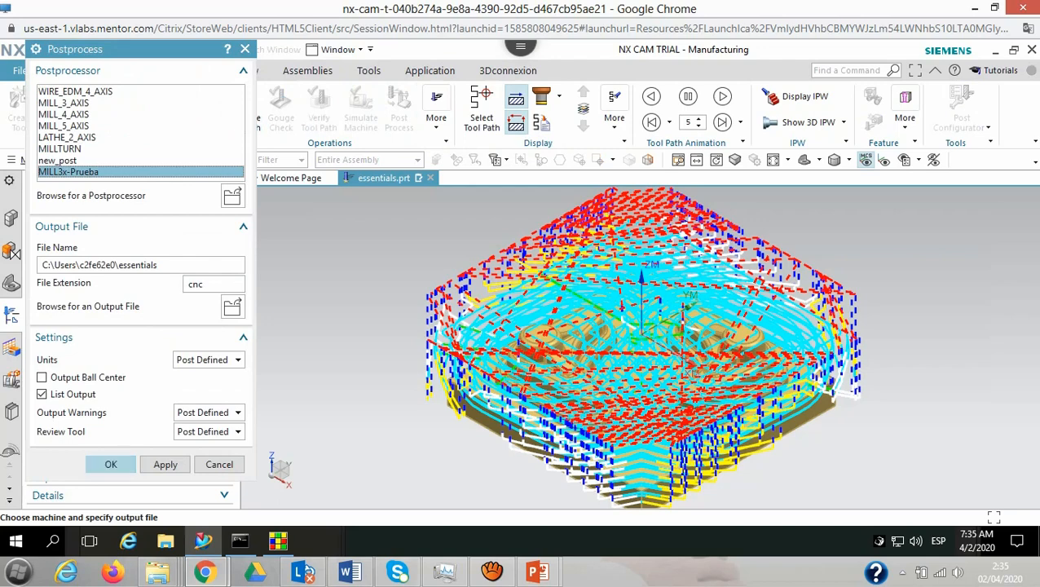
left_click(110, 464)
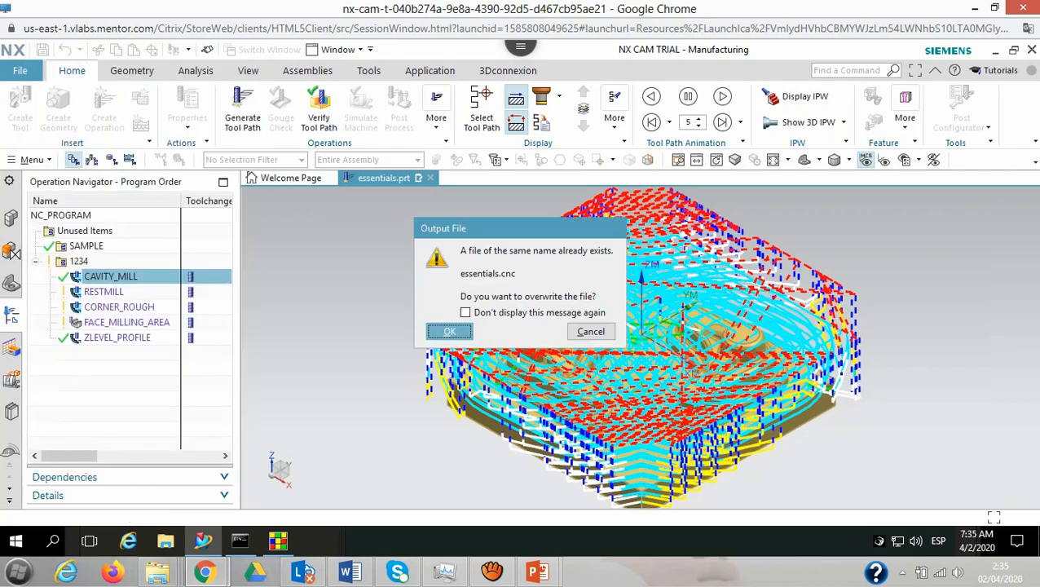
key("Return")
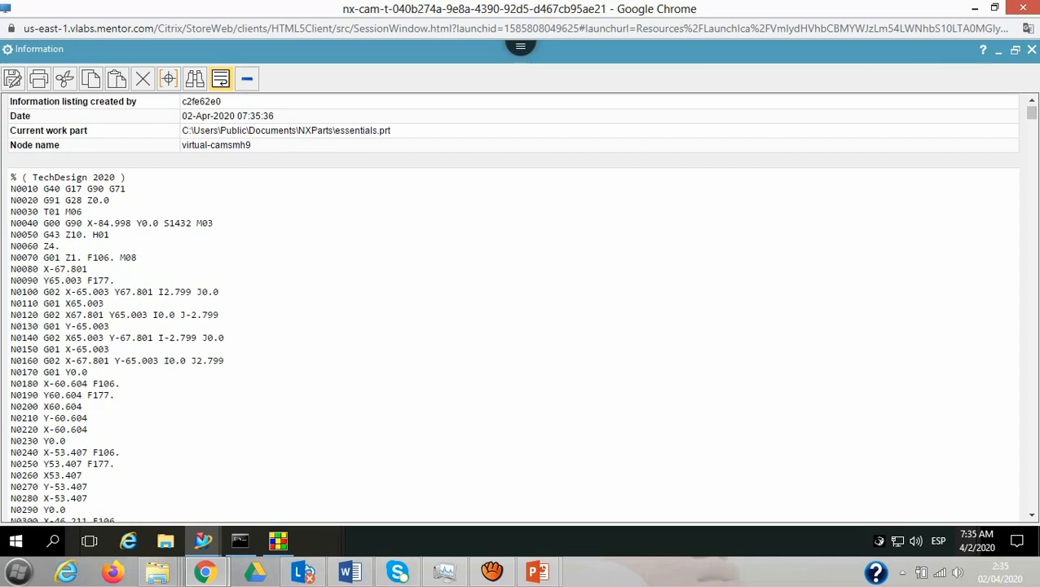
left_click_drag(126, 177, 10, 177)
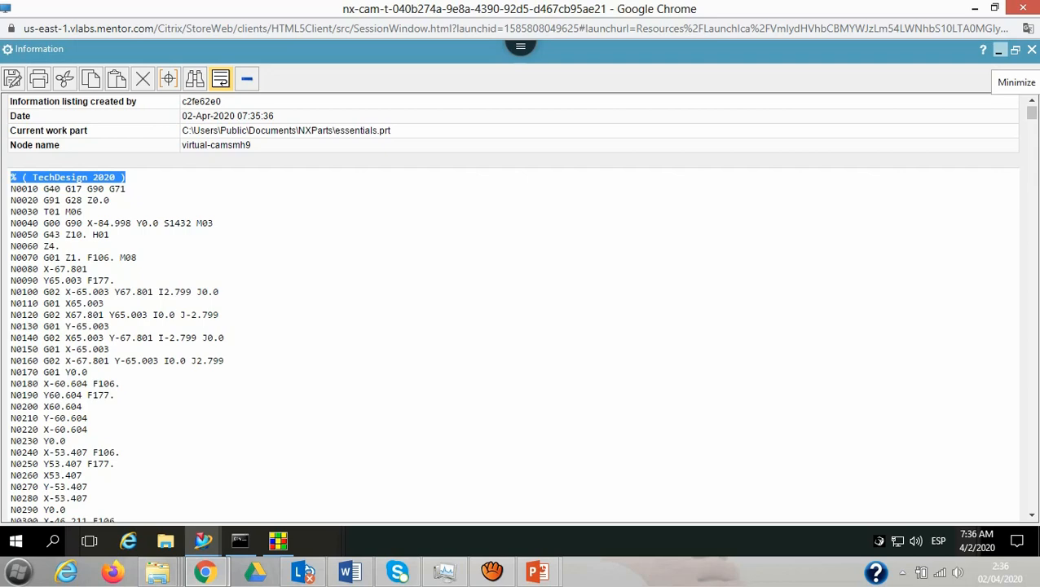
left_click(999, 50)
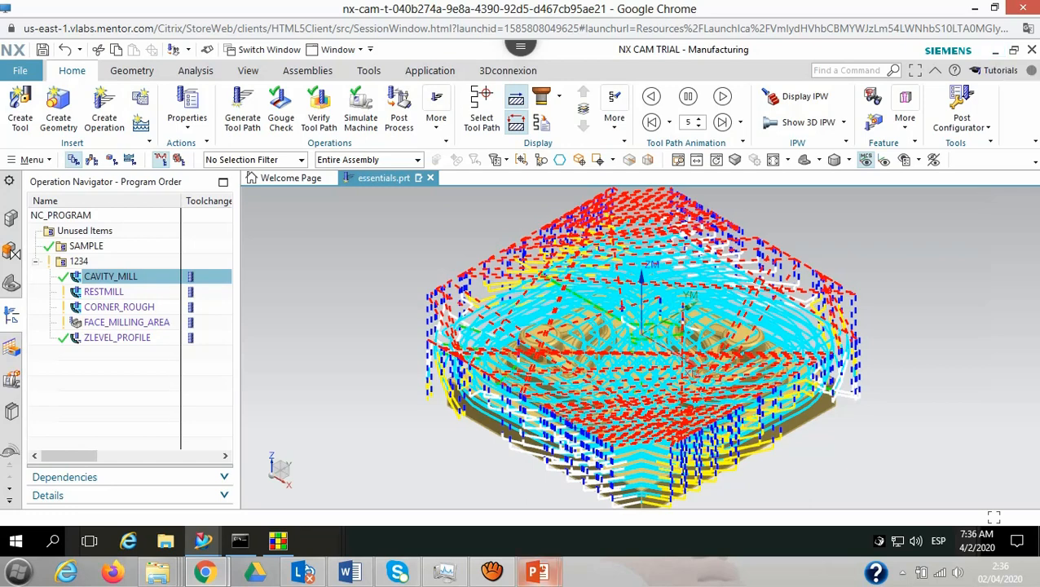
Switch to the running PowerPoint slide show of the NX CAM postprocessor webinar
mouse_move(537, 572)
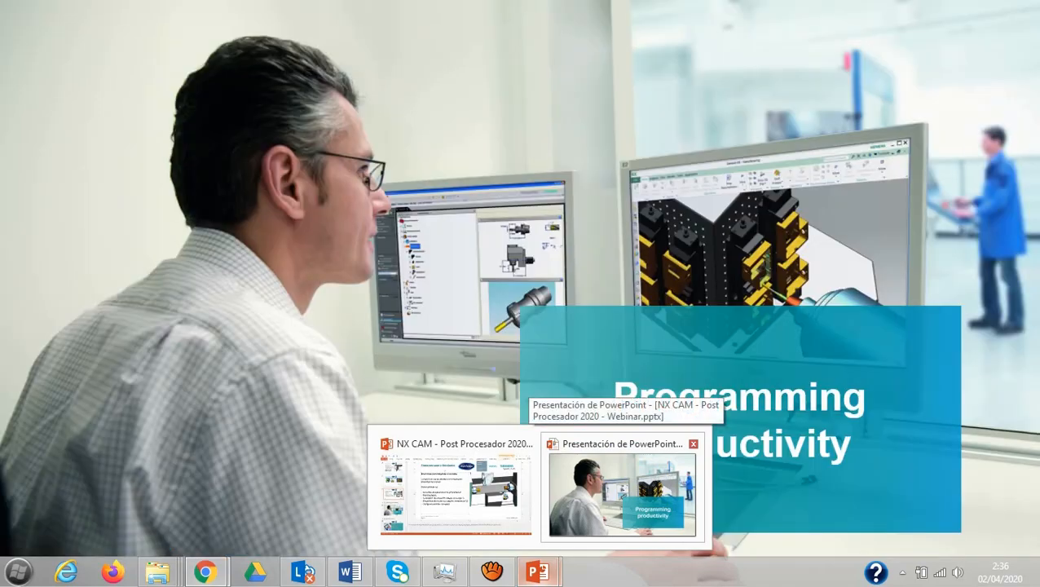
left_click(623, 494)
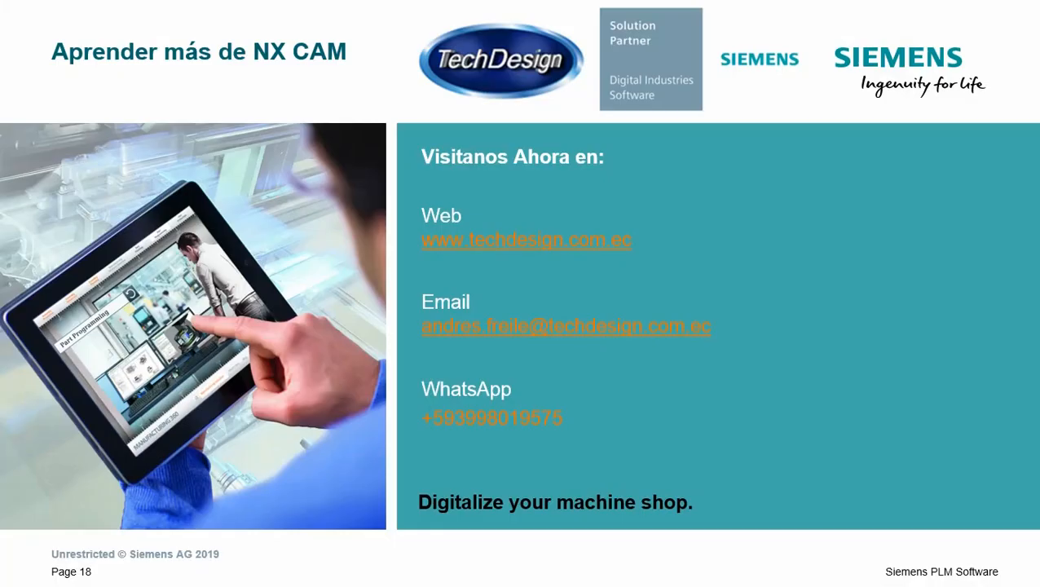